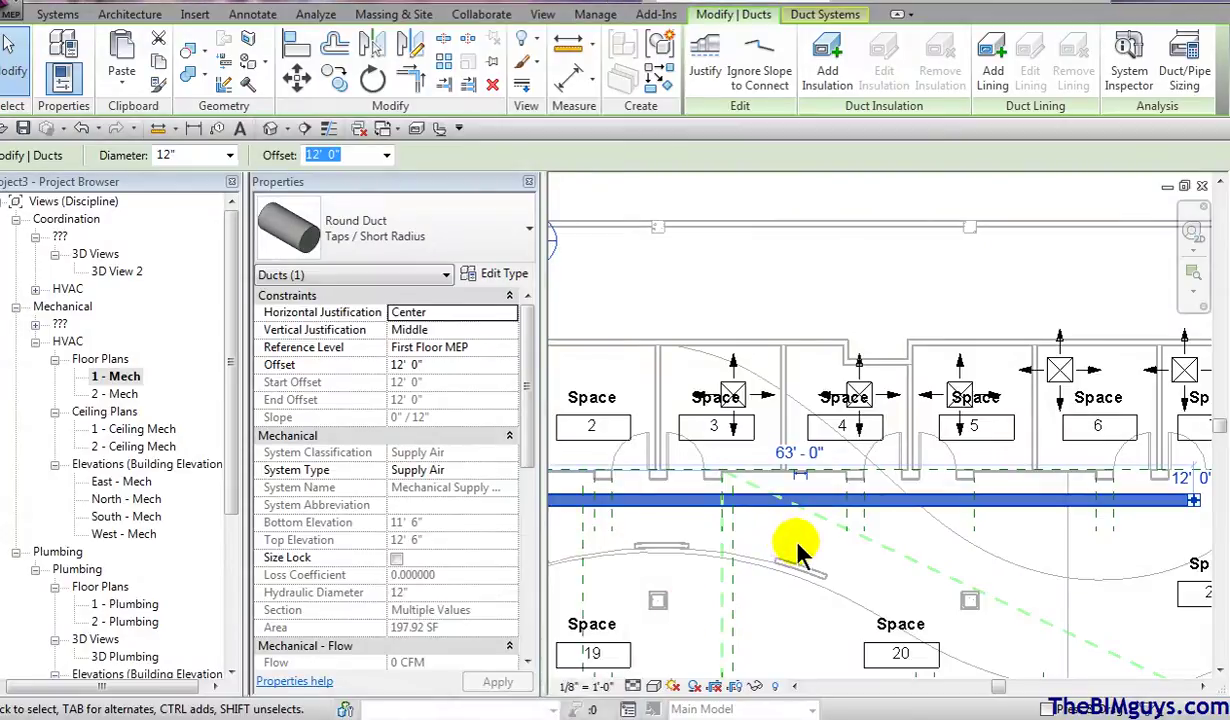
- Delete the 12" round supply duct along the upper corridor of the 1 - Mech plan
scroll(797, 548, down, 3)
middle_drag(879, 393, 903, 390)
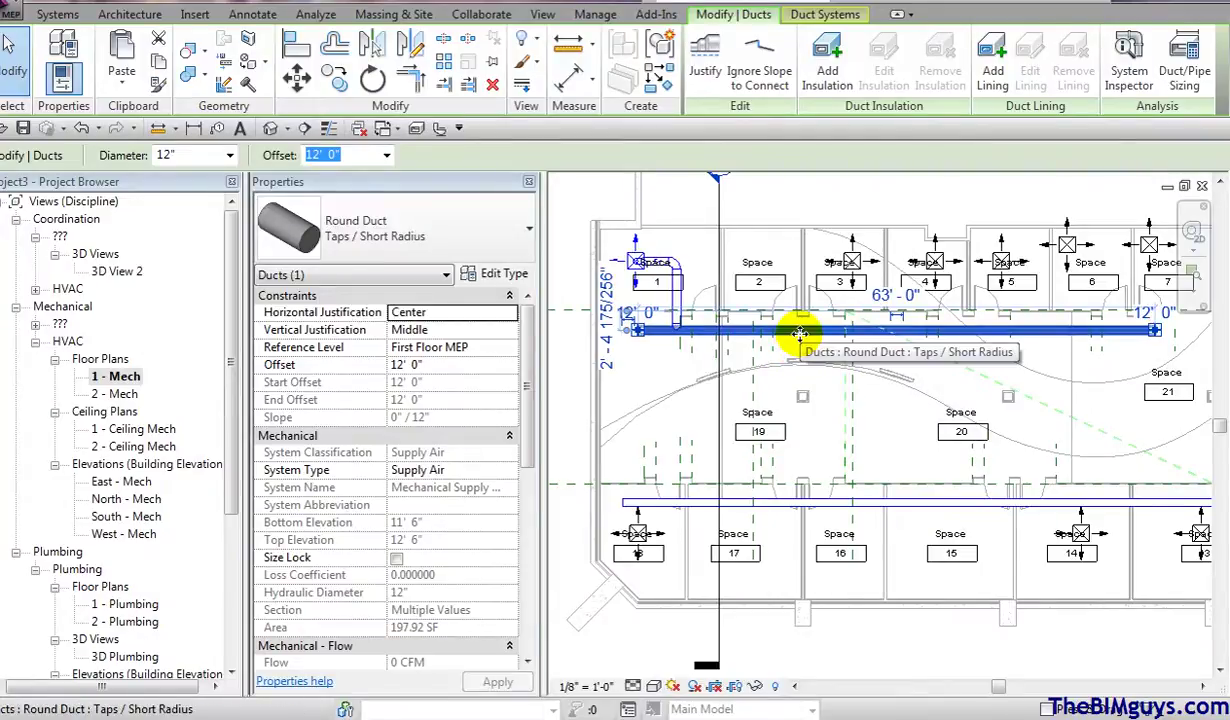
key(Delete)
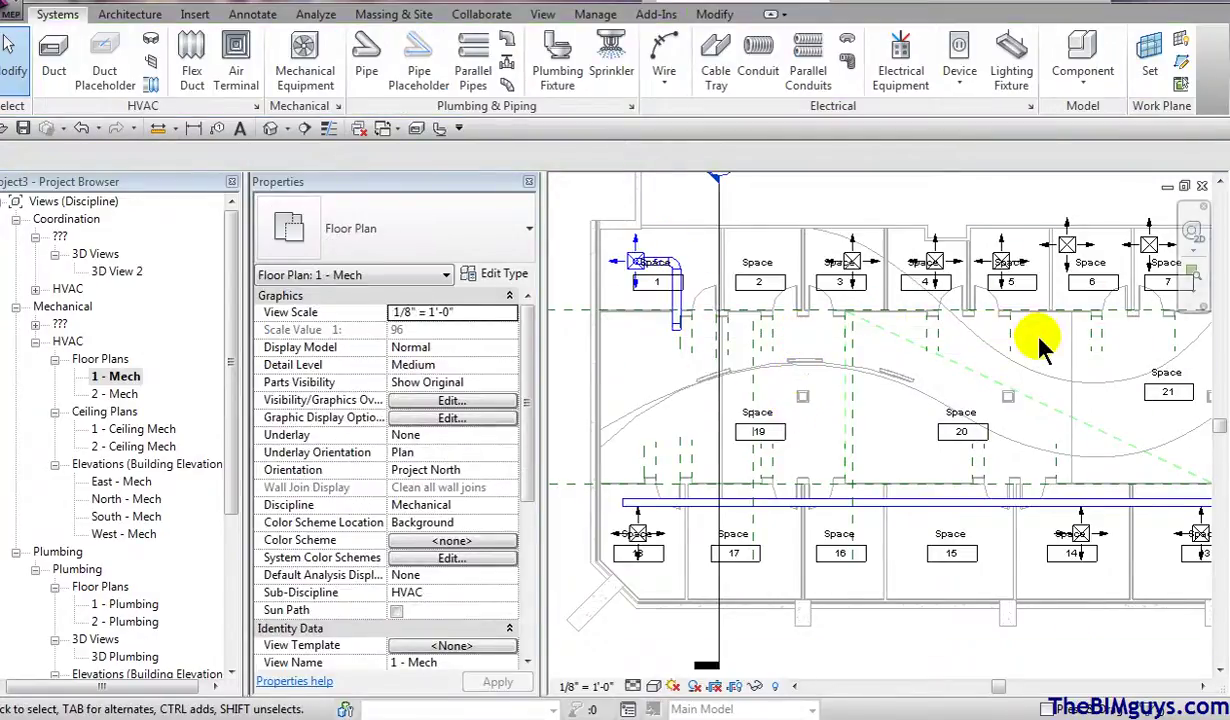
middle_drag(733, 228, 733, 290)
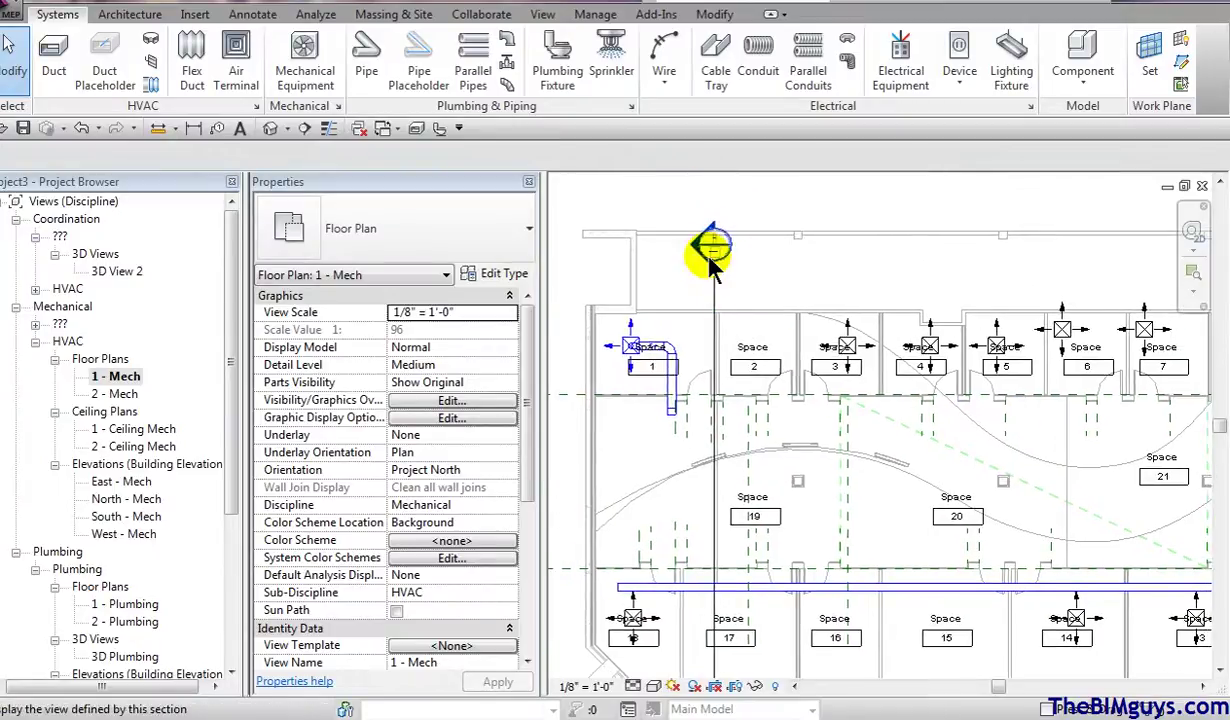
click(711, 270)
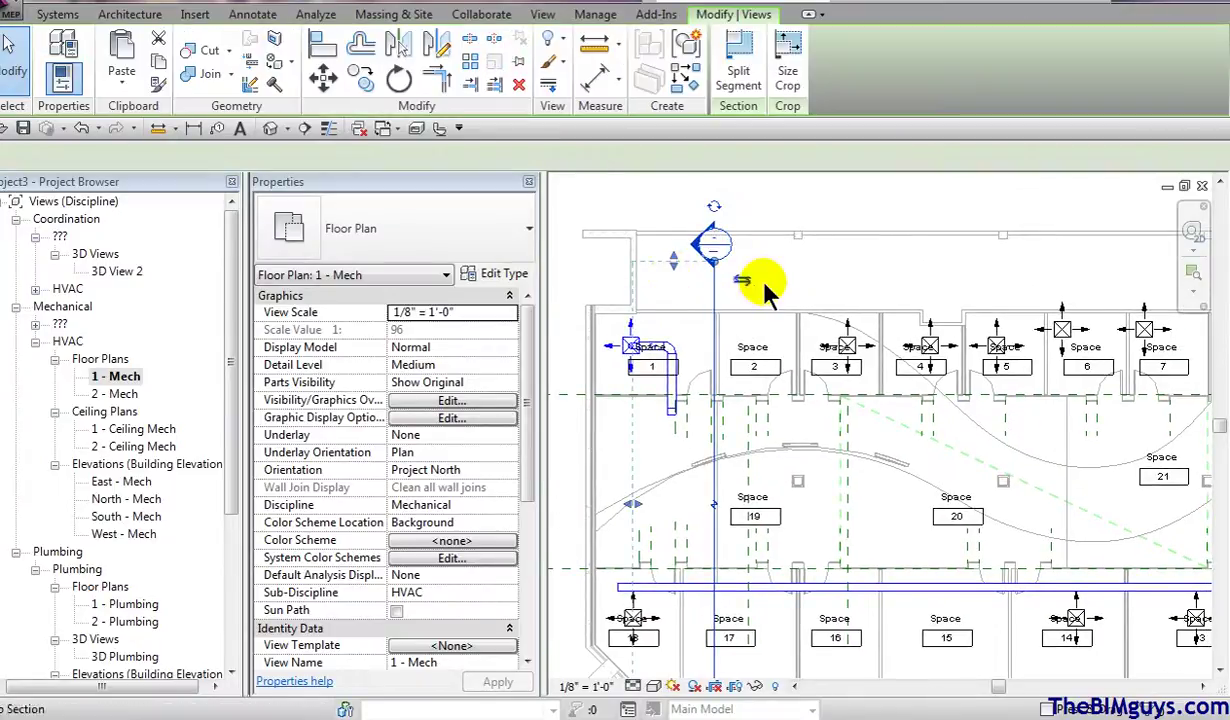
key(Escape)
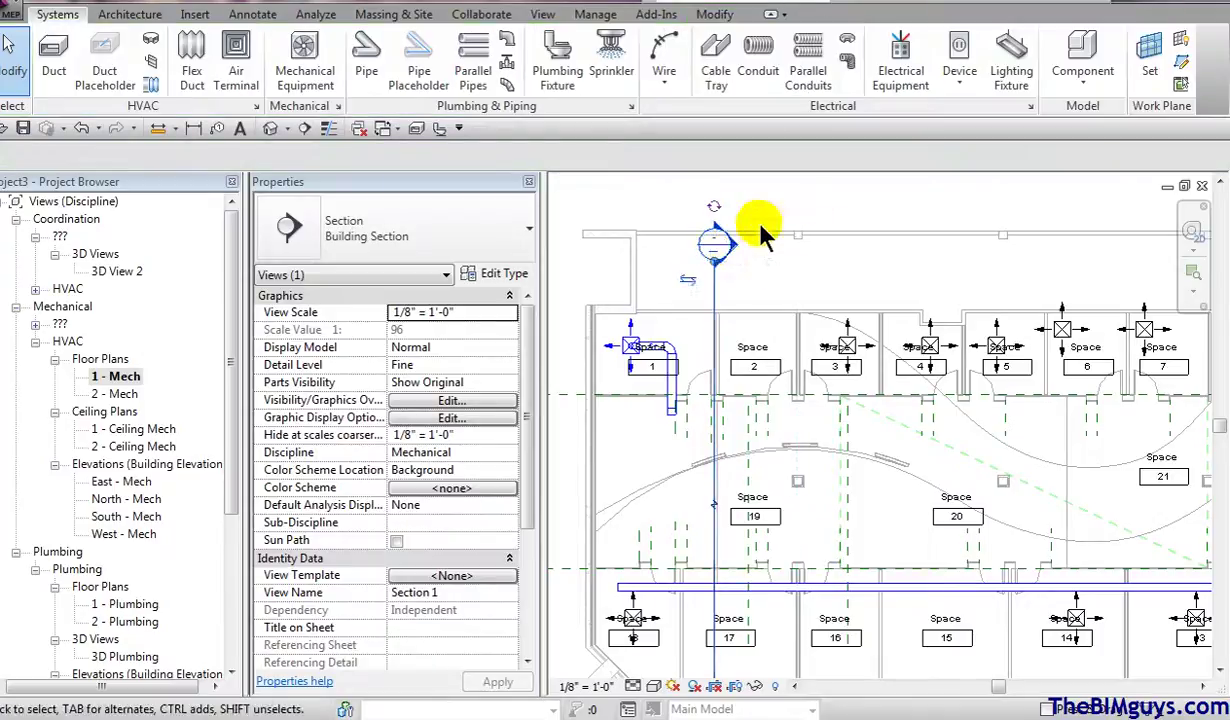
double_click(722, 243)
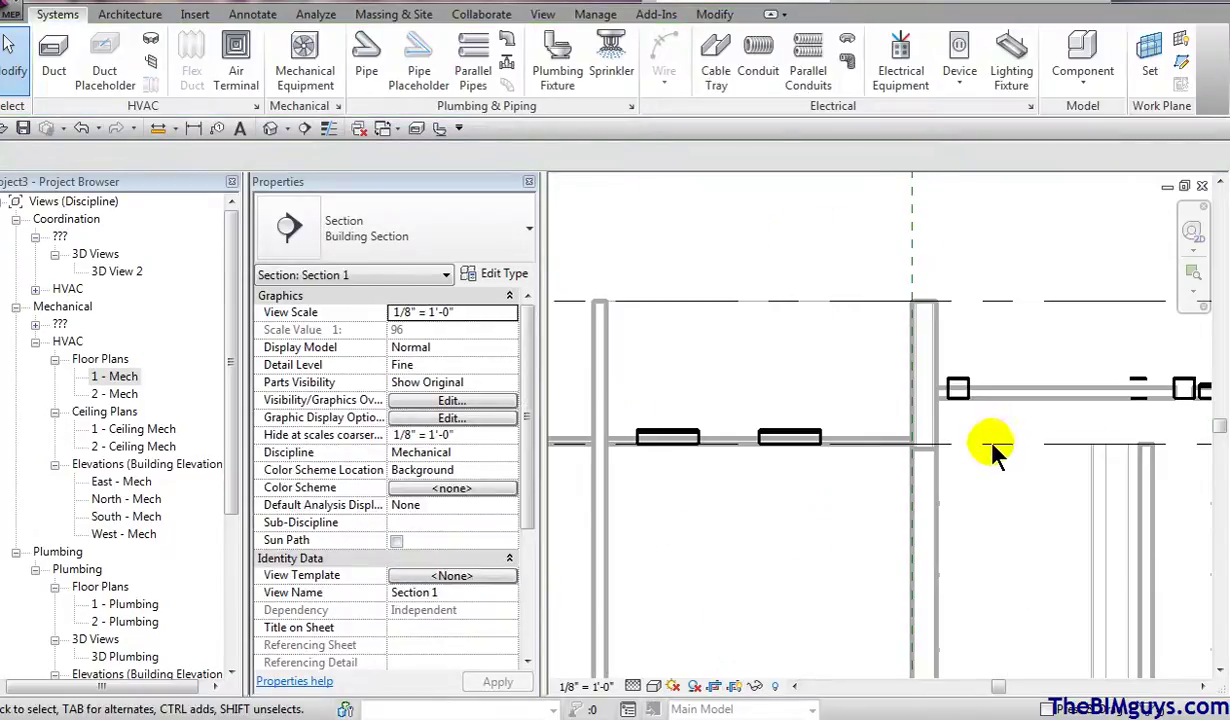
middle_drag(993, 452, 906, 483)
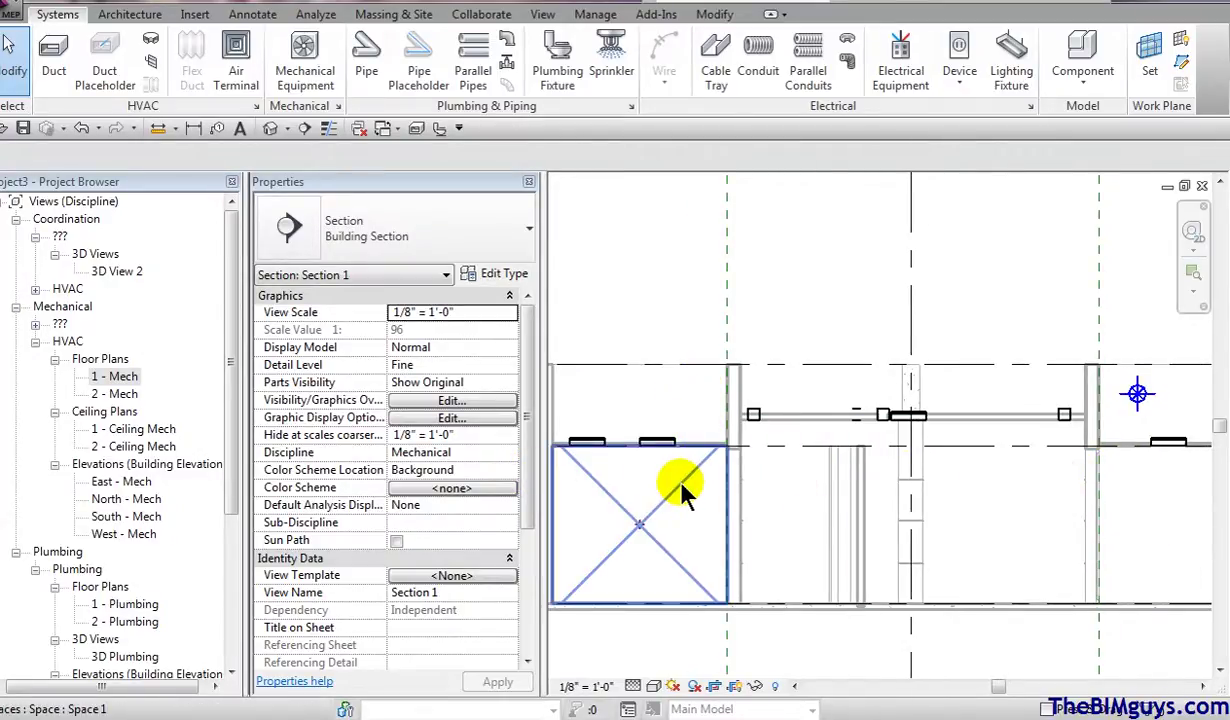
double_click(112, 378)
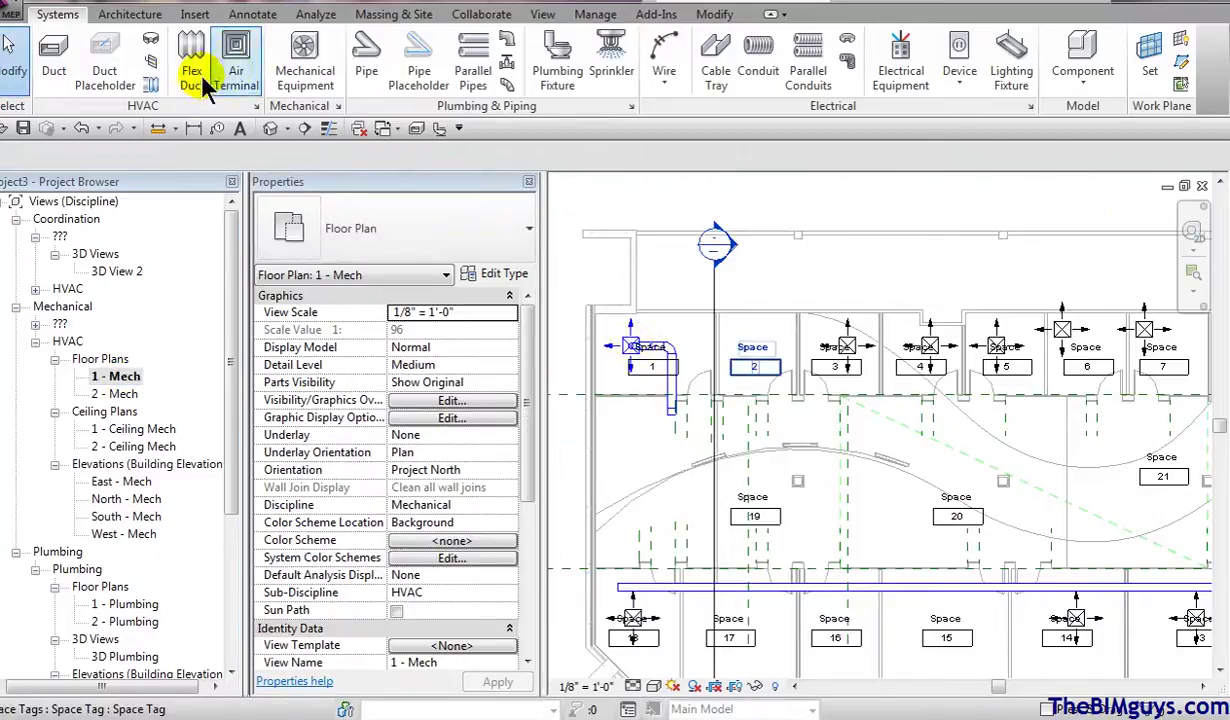
- Draw a Taps / Short Radius round duct from below Space 1, past Space 7, to near Space 9
click(55, 58)
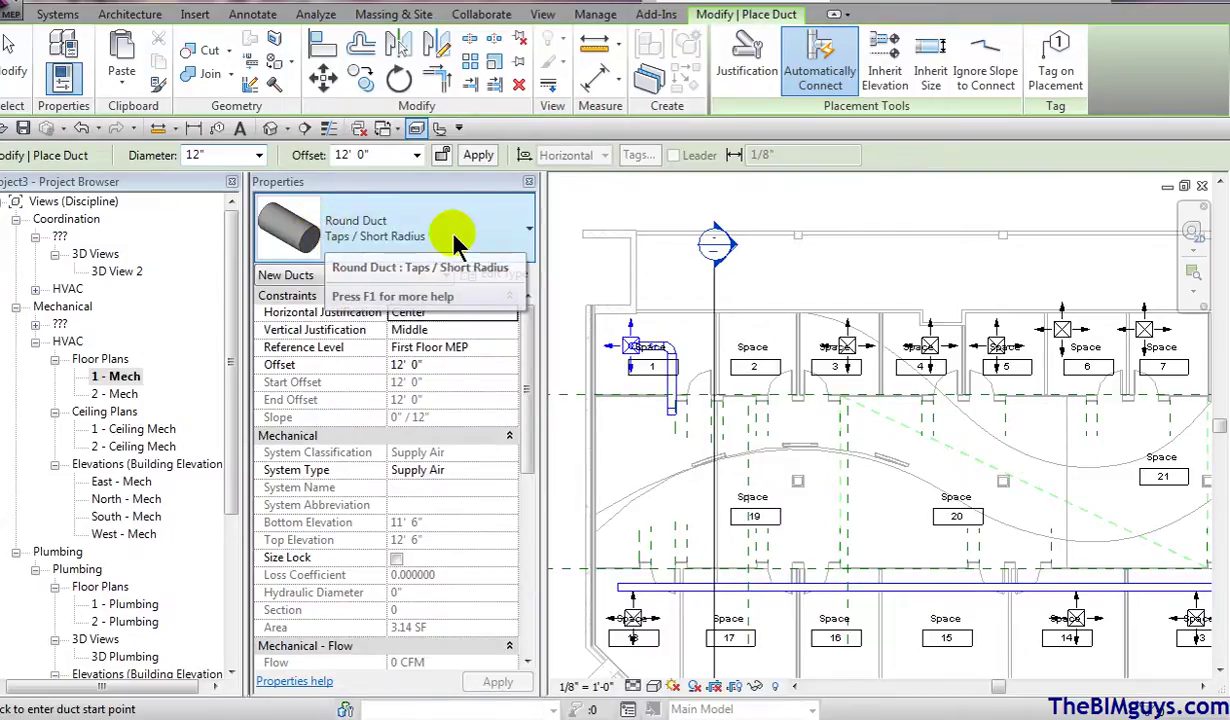
click(522, 233)
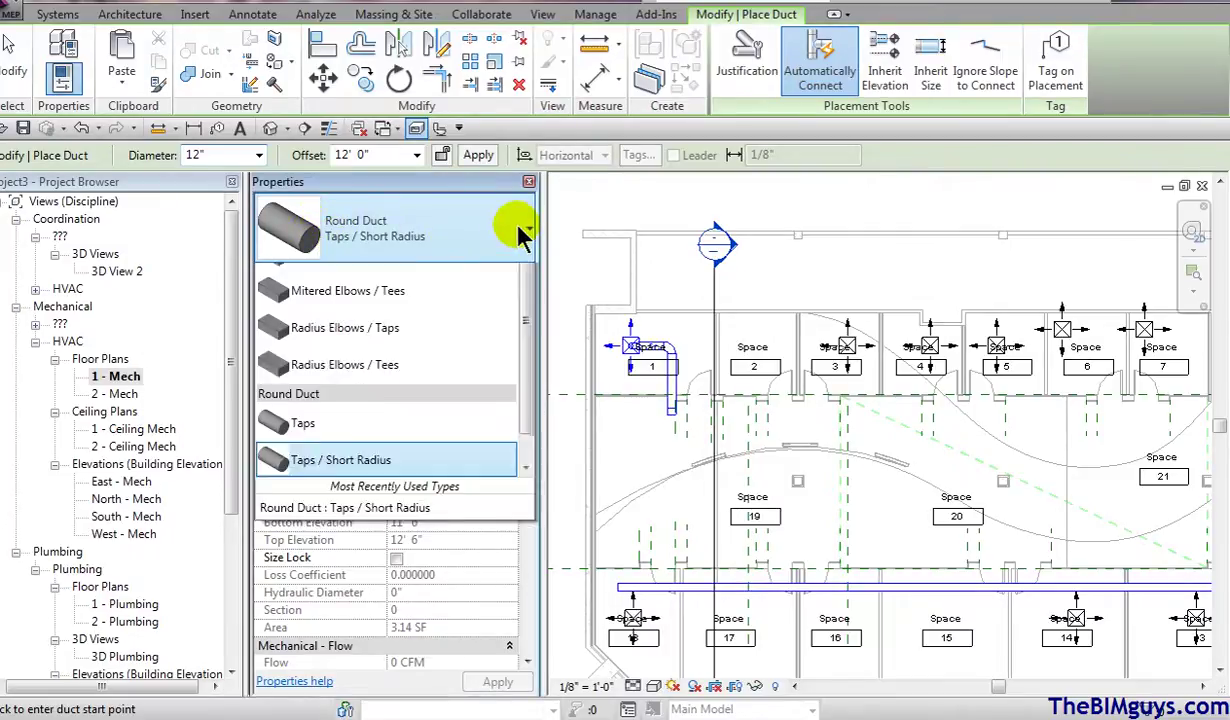
click(376, 590)
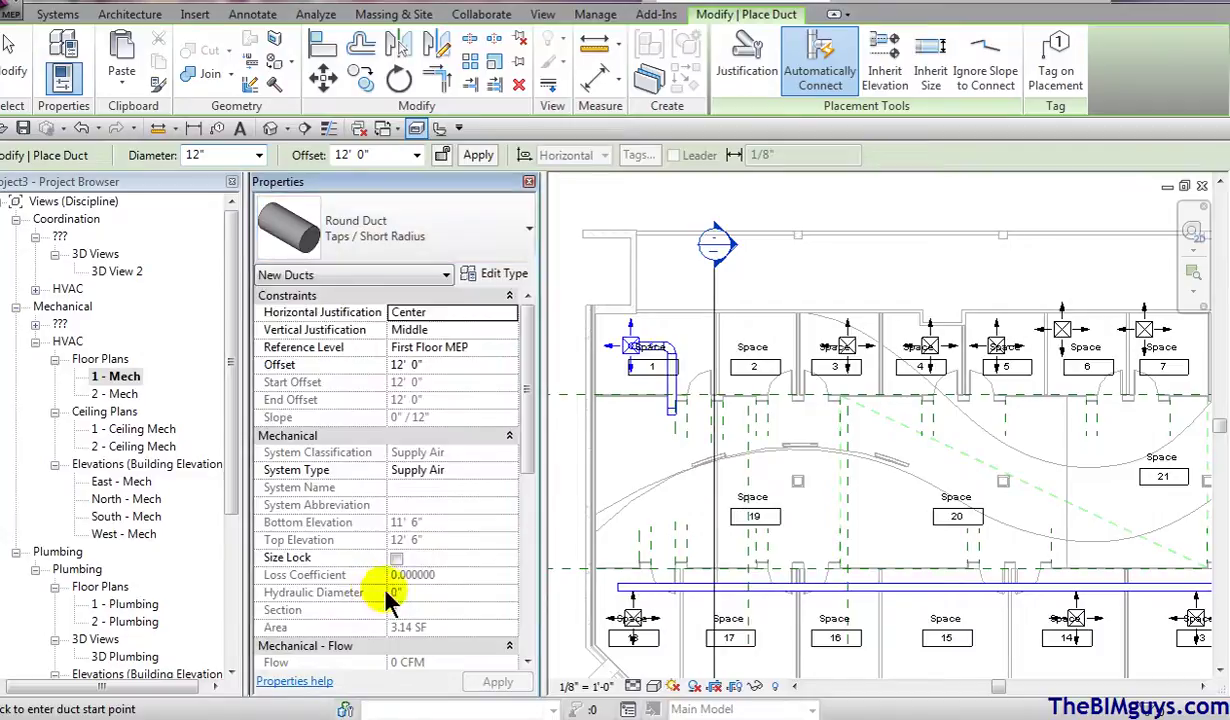
click(629, 418)
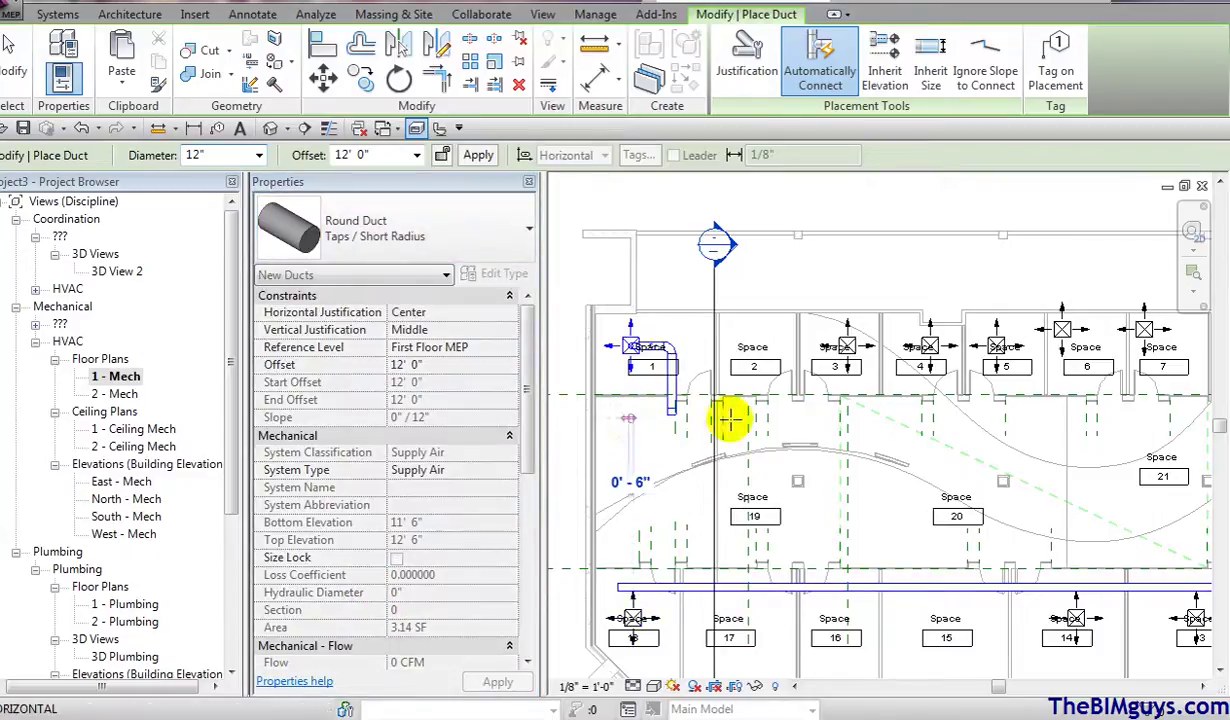
click(1162, 420)
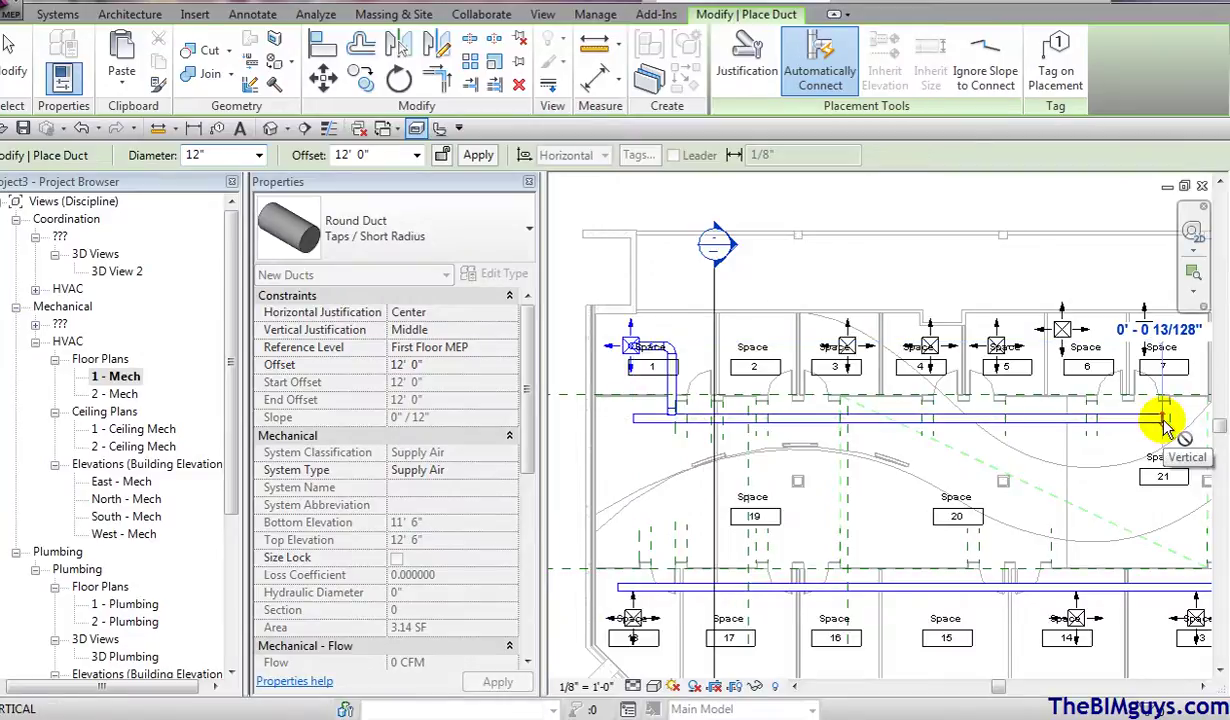
middle_drag(1162, 425, 873, 472)
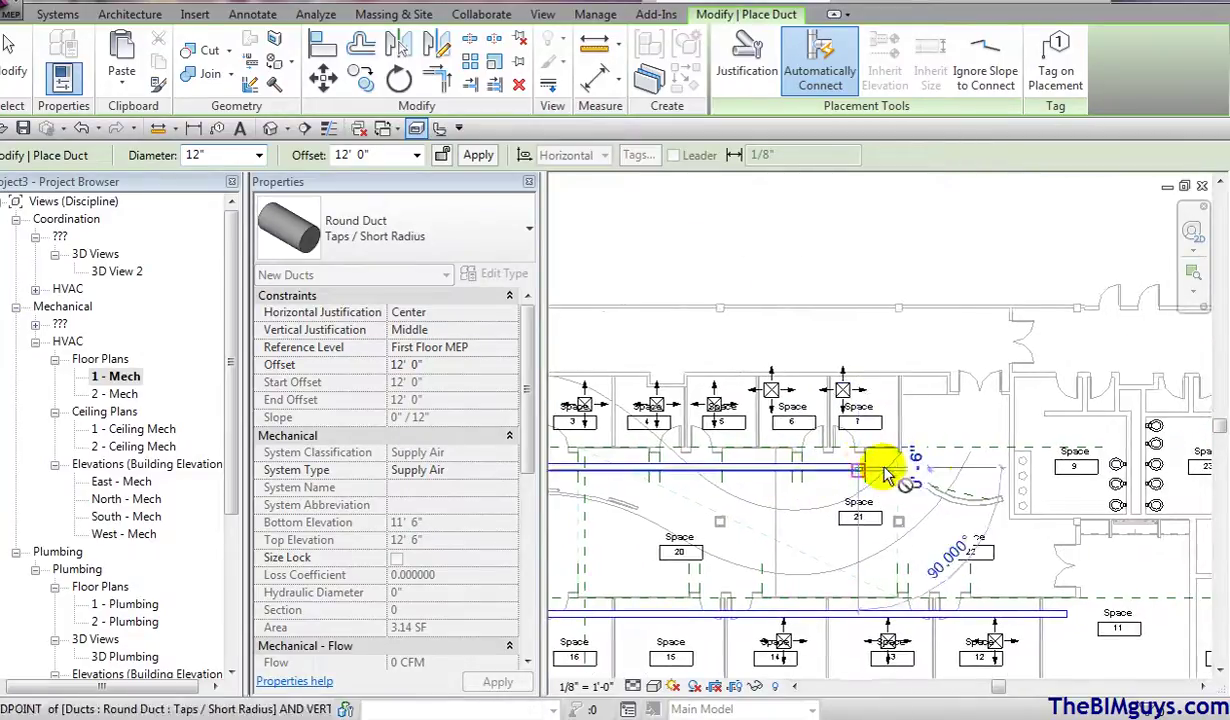
click(1016, 463)
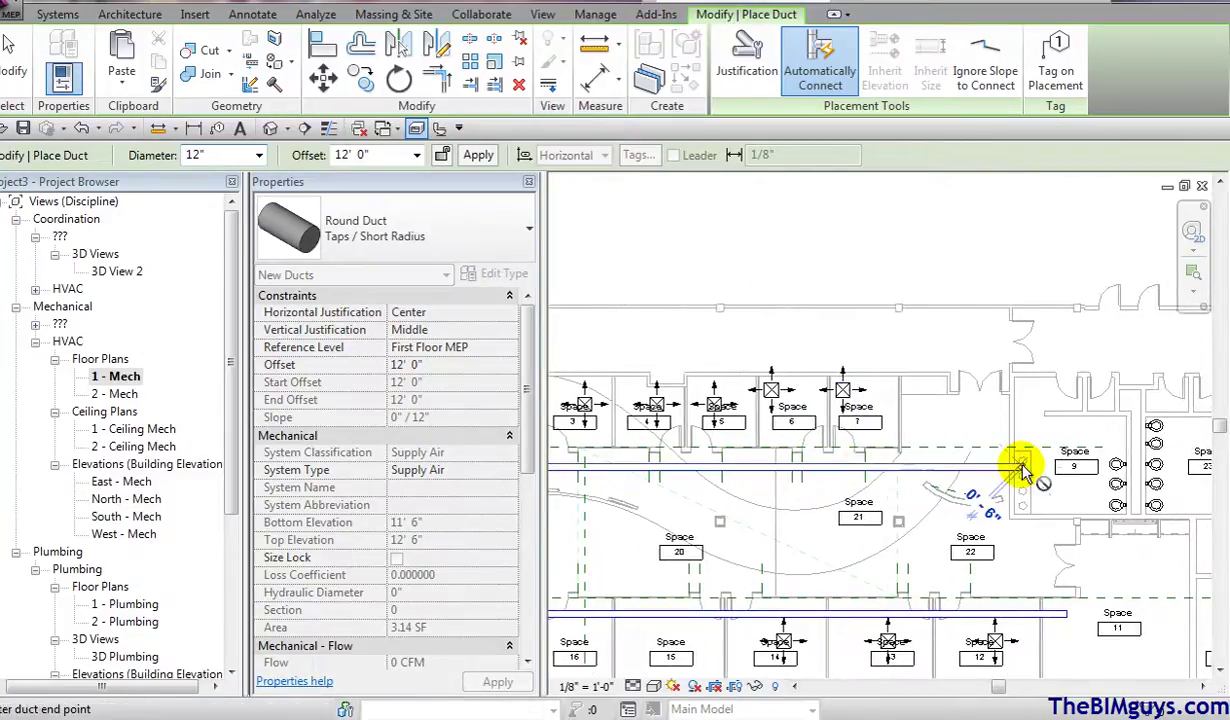
key(Escape)
key(Escape)
- Check the new round duct's 12' 0" height in Section 1, then return to 1 - Mech
middle_drag(683, 500, 980, 483)
double_click(762, 299)
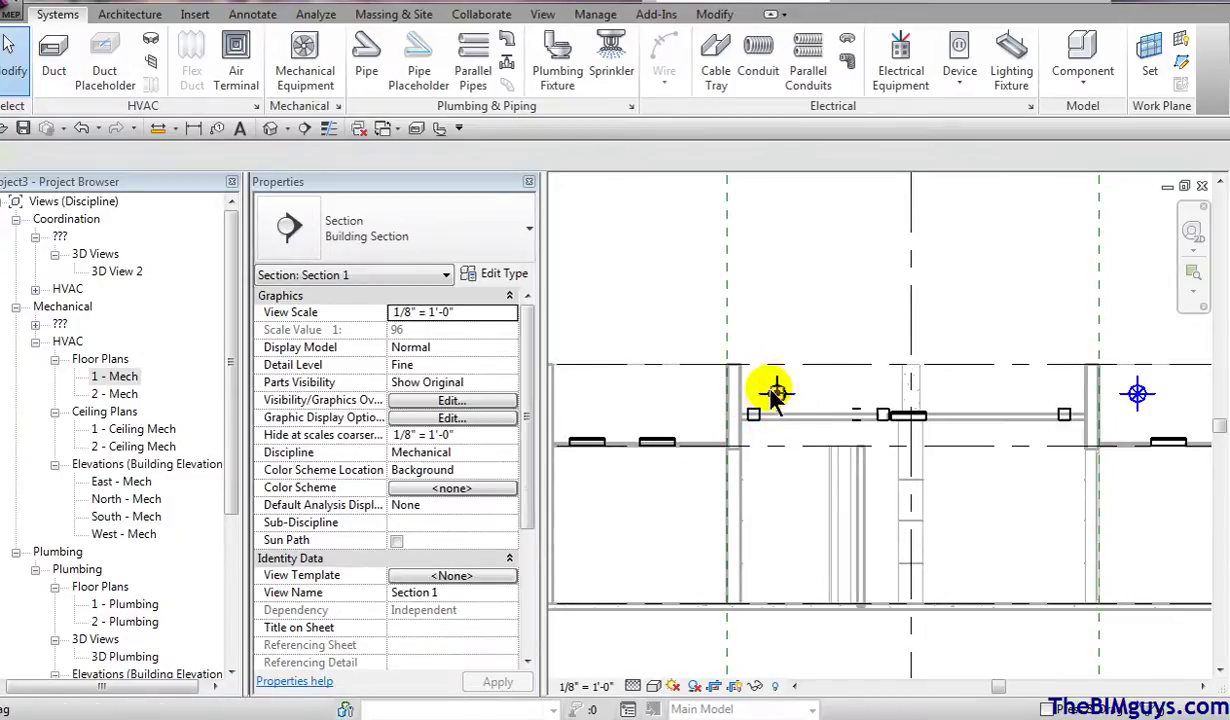
click(778, 396)
key(Escape)
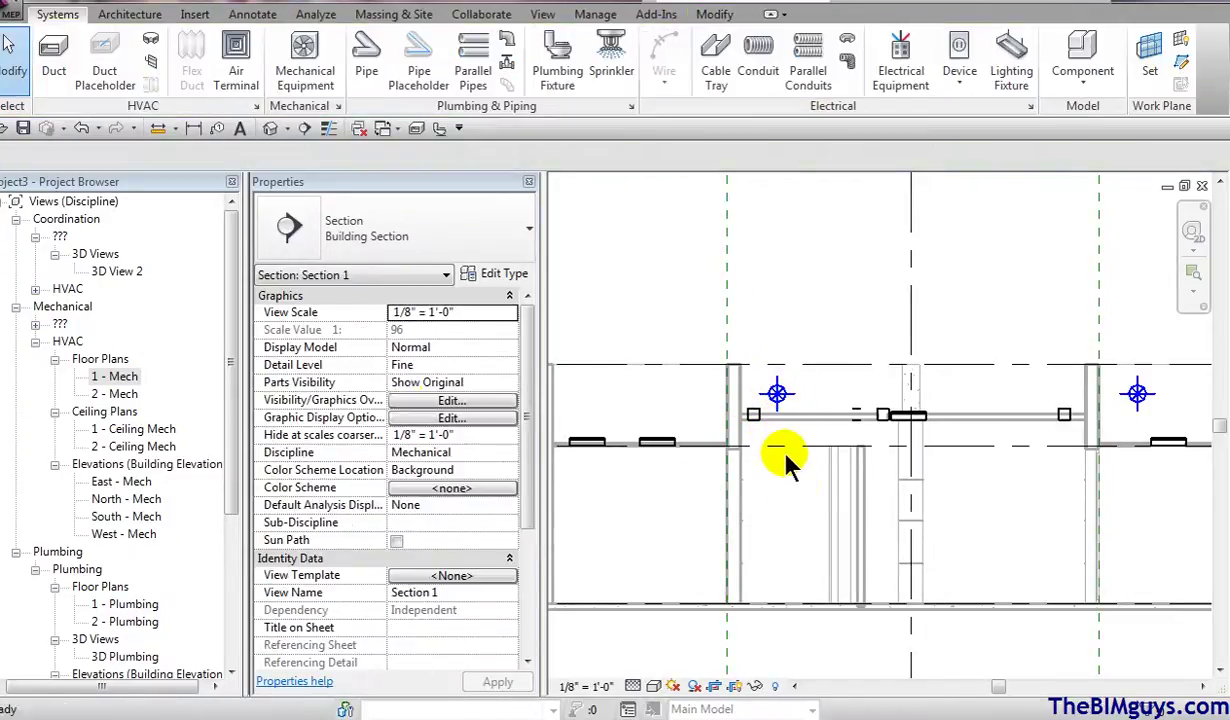
double_click(124, 380)
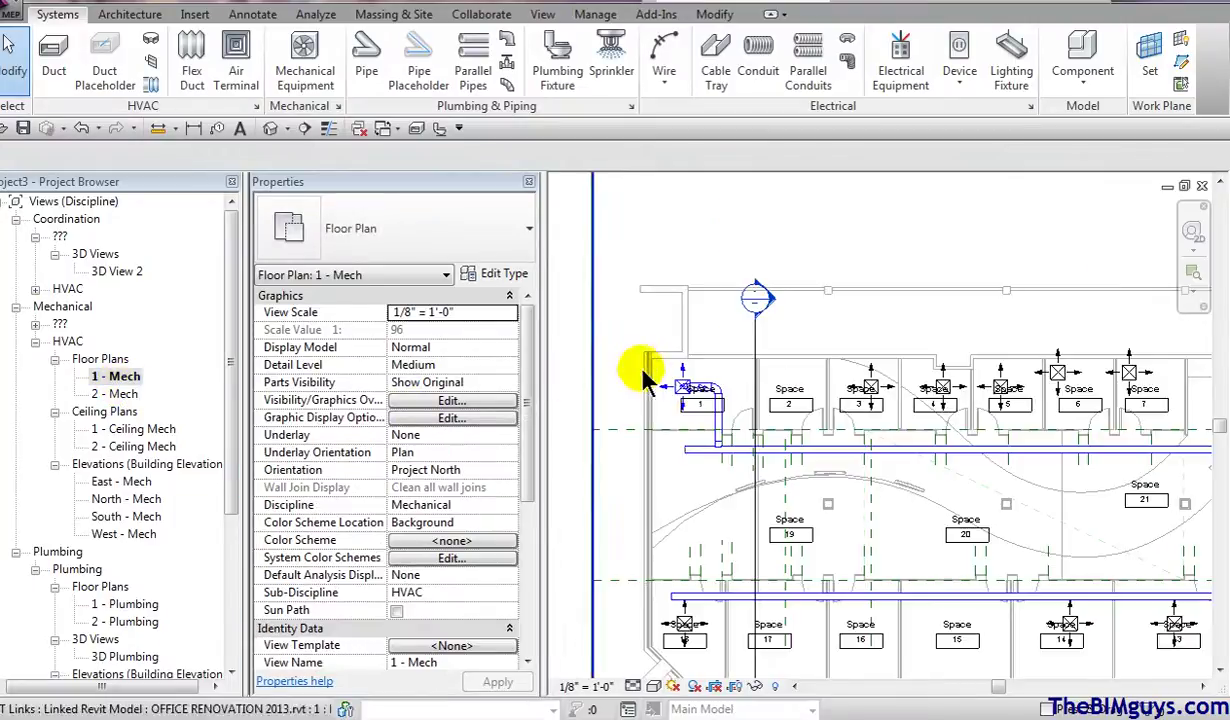
- Connect the Space 3 supply diffuser into the main round duct with Connect Into
scroll(875, 405, up, 5)
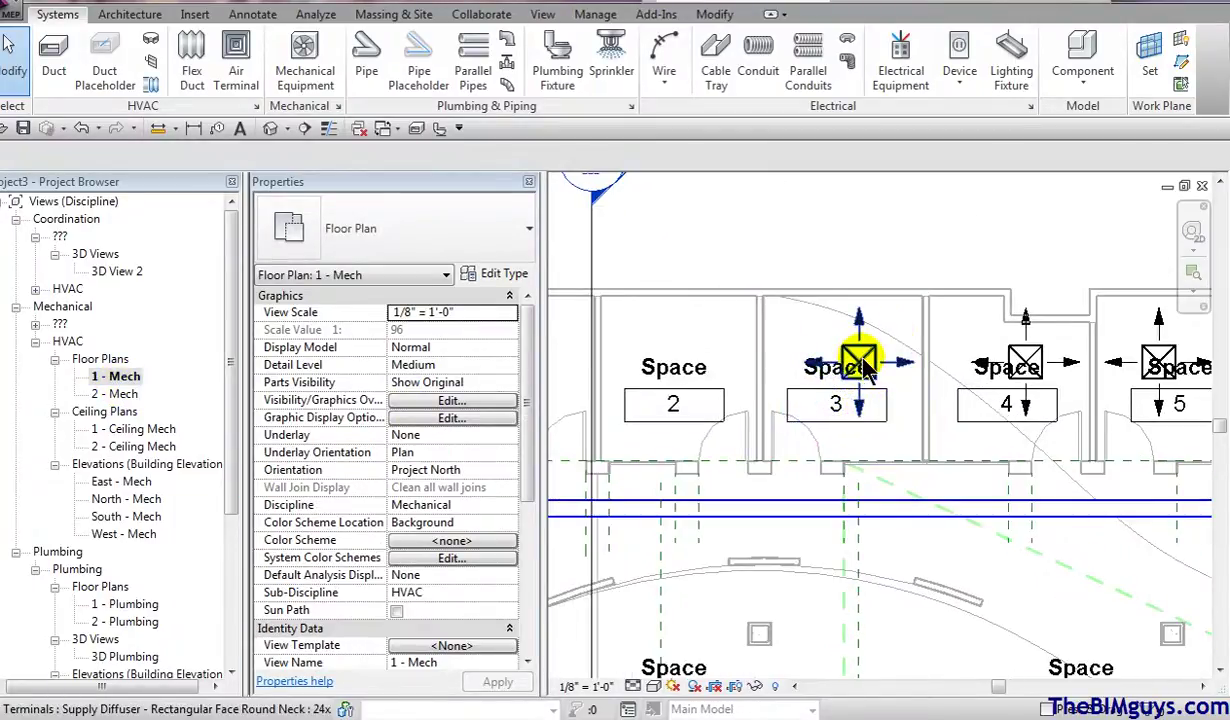
click(862, 366)
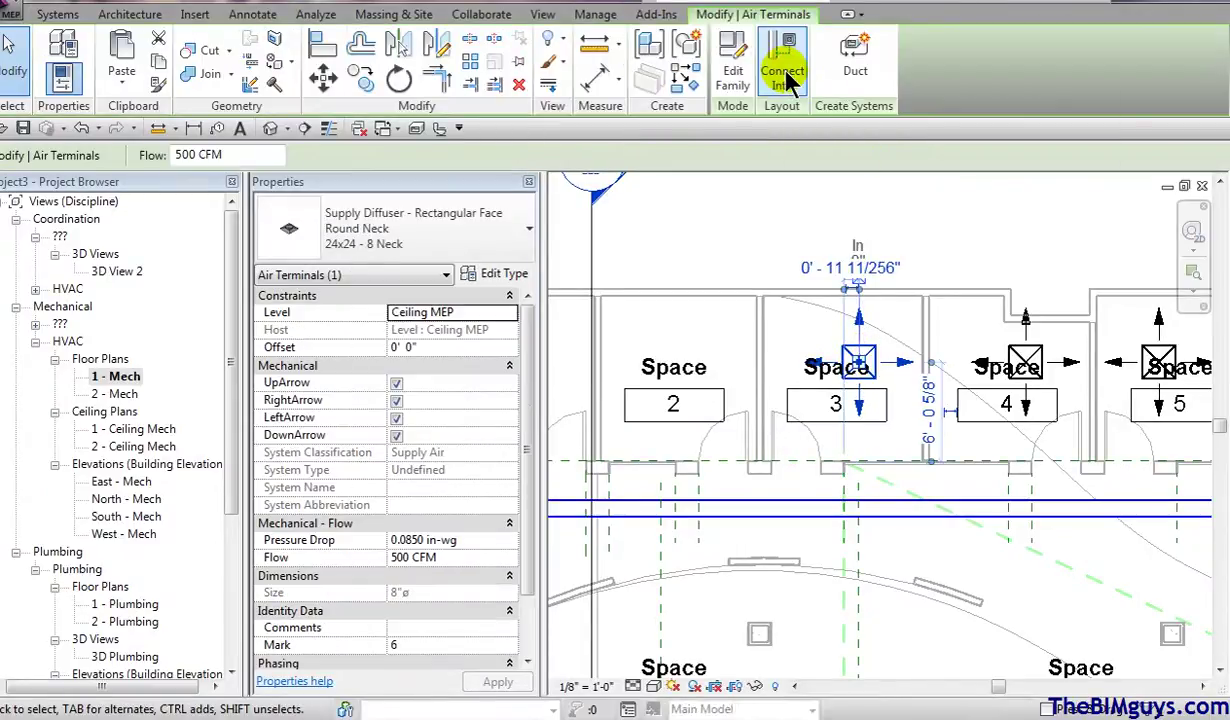
click(785, 78)
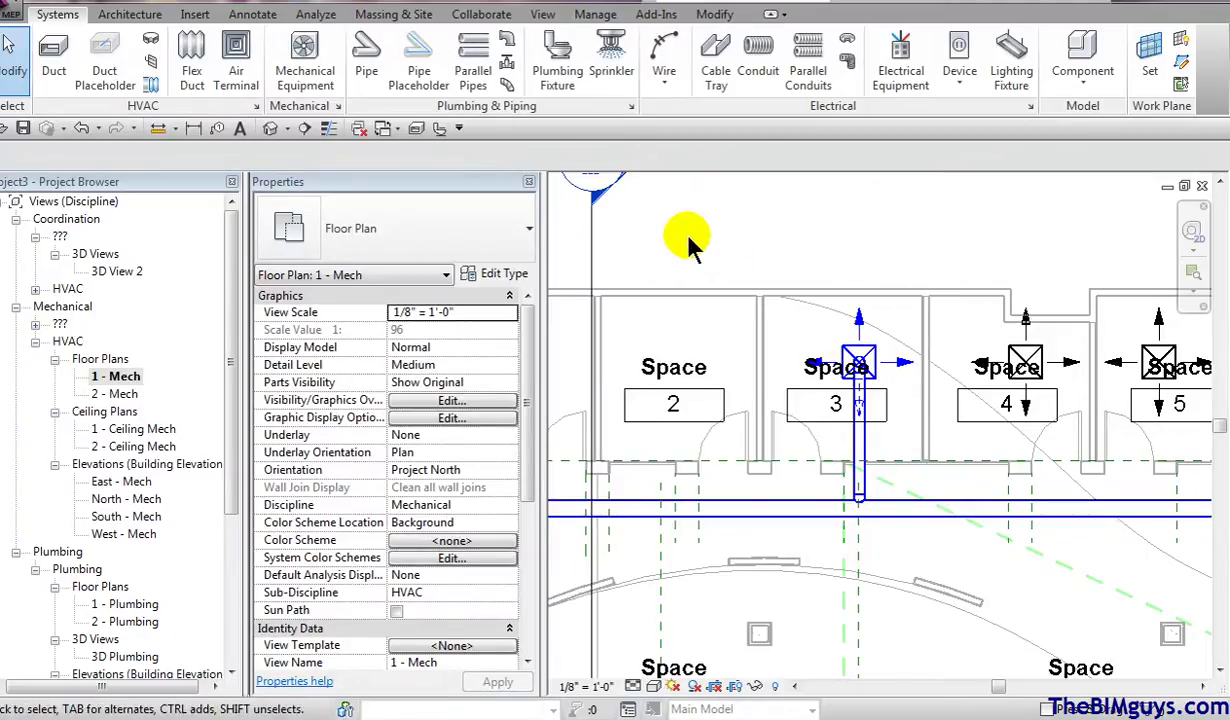
- Move the section line over Space 3's branch and open Section 1 to check it
click(590, 270)
drag(593, 269, 750, 283)
click(950, 250)
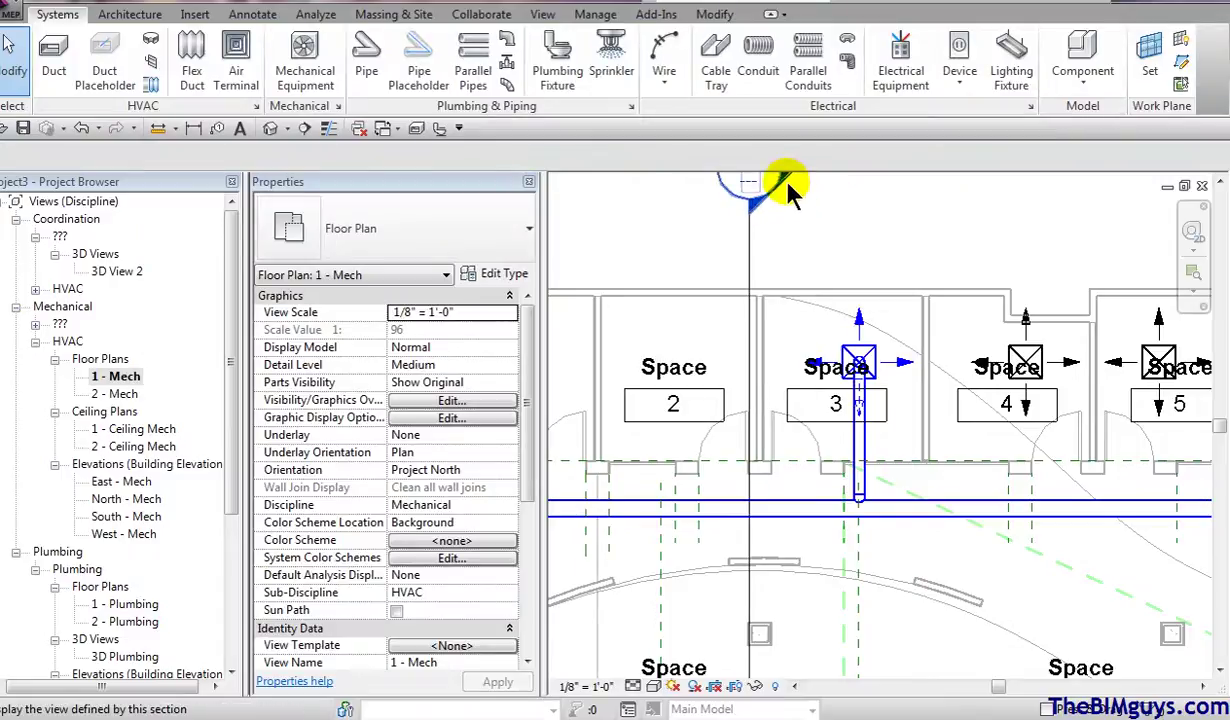
double_click(787, 183)
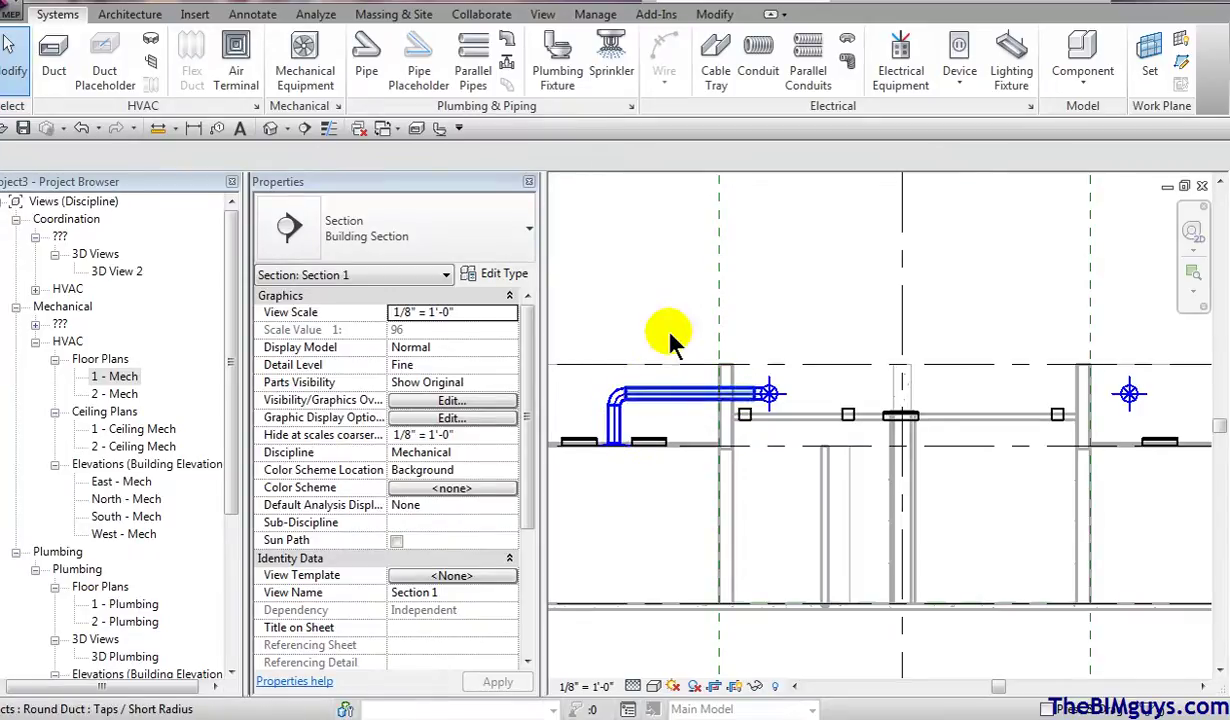
- Run an 8" branch from the Space 4 diffuser at 12' 0" offset, right then down into the main duct
double_click(115, 377)
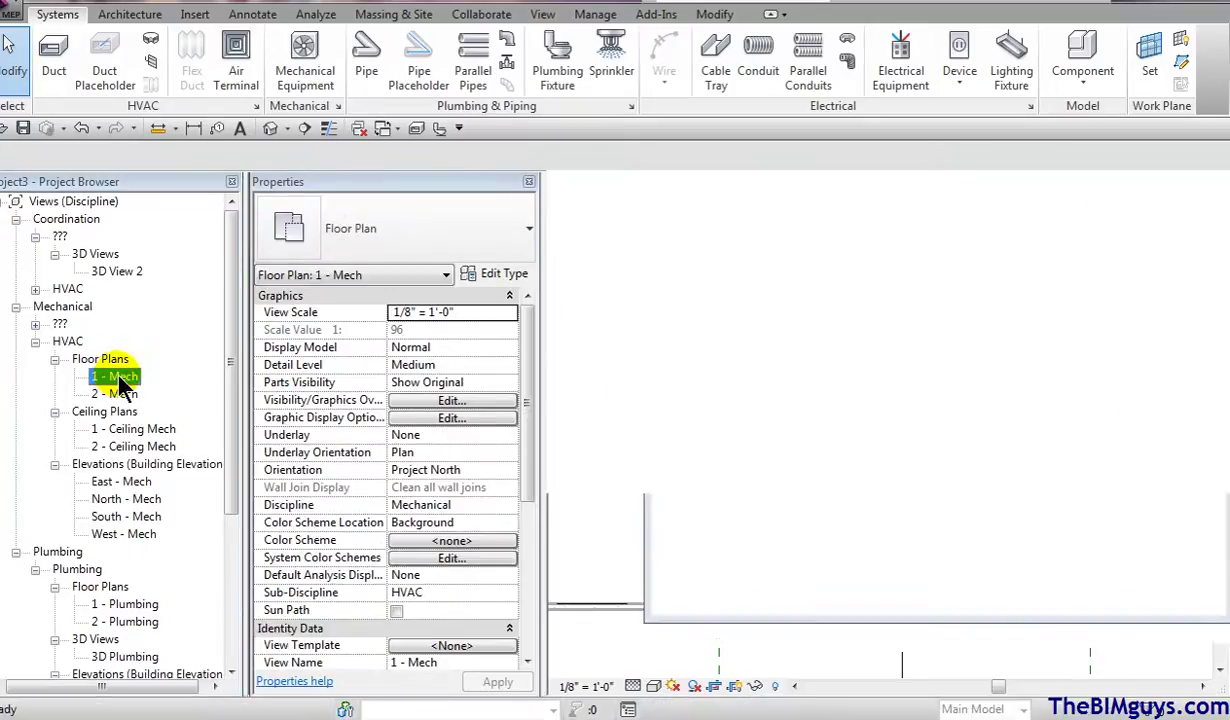
middle_drag(666, 447, 433, 443)
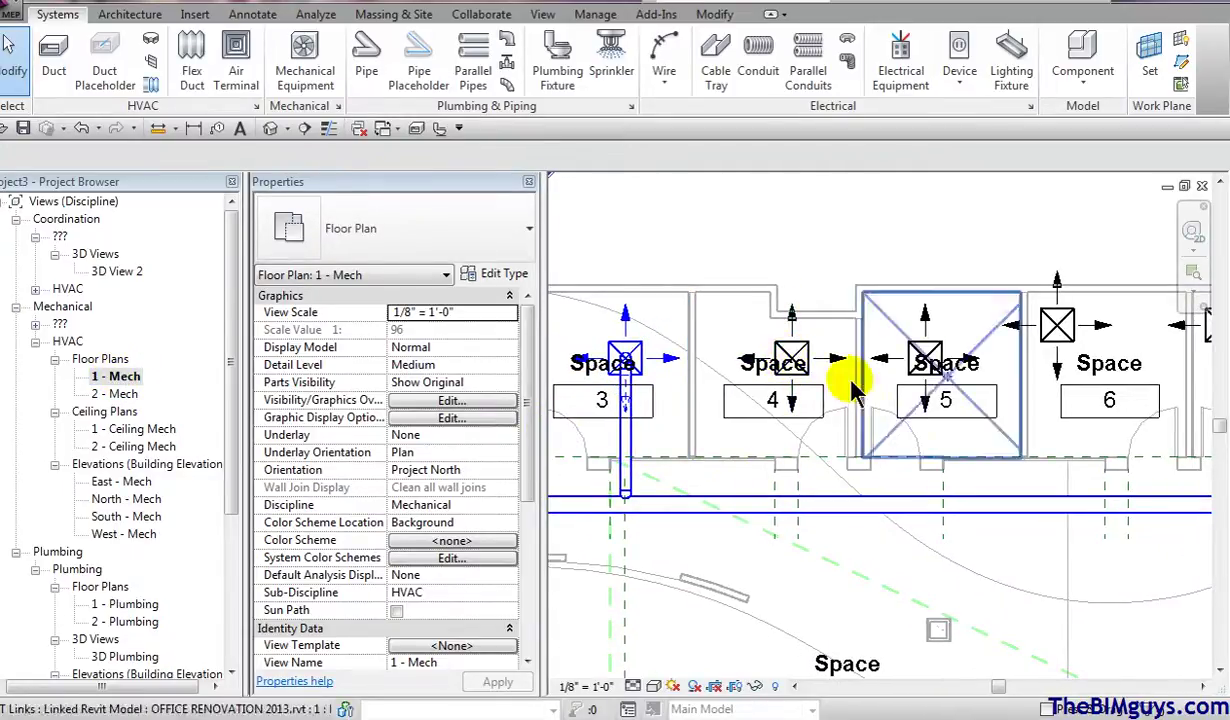
click(798, 364)
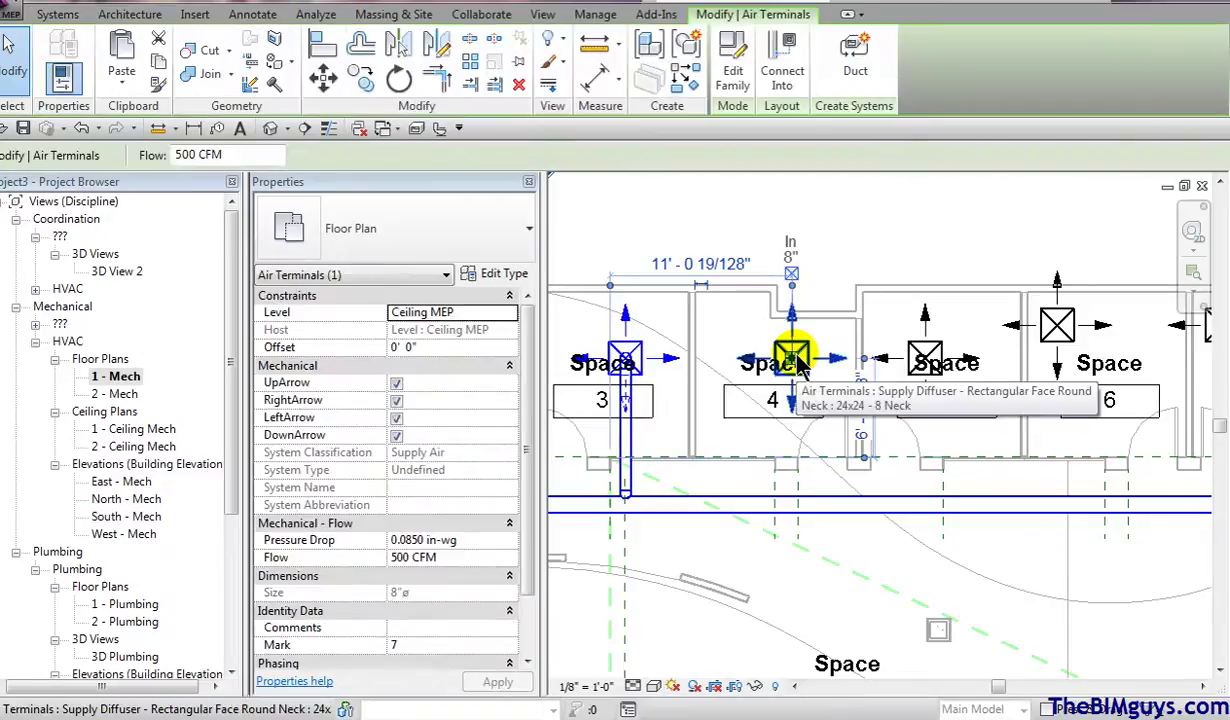
click(790, 272)
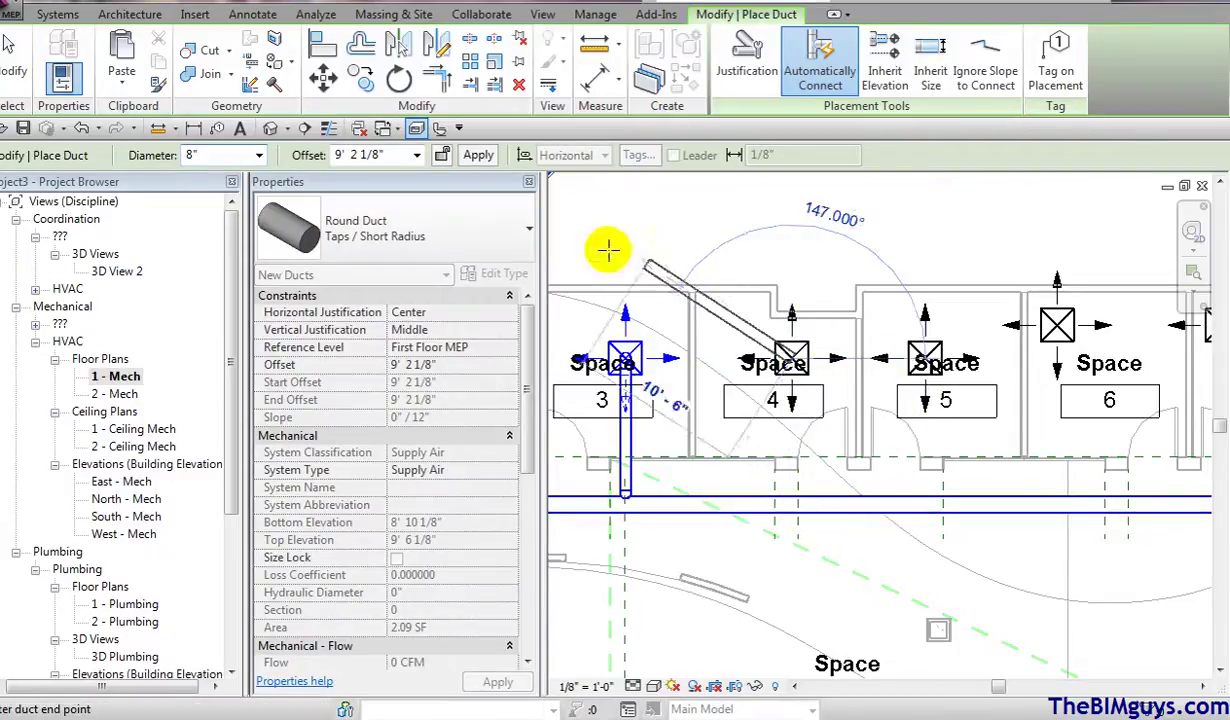
click(416, 157)
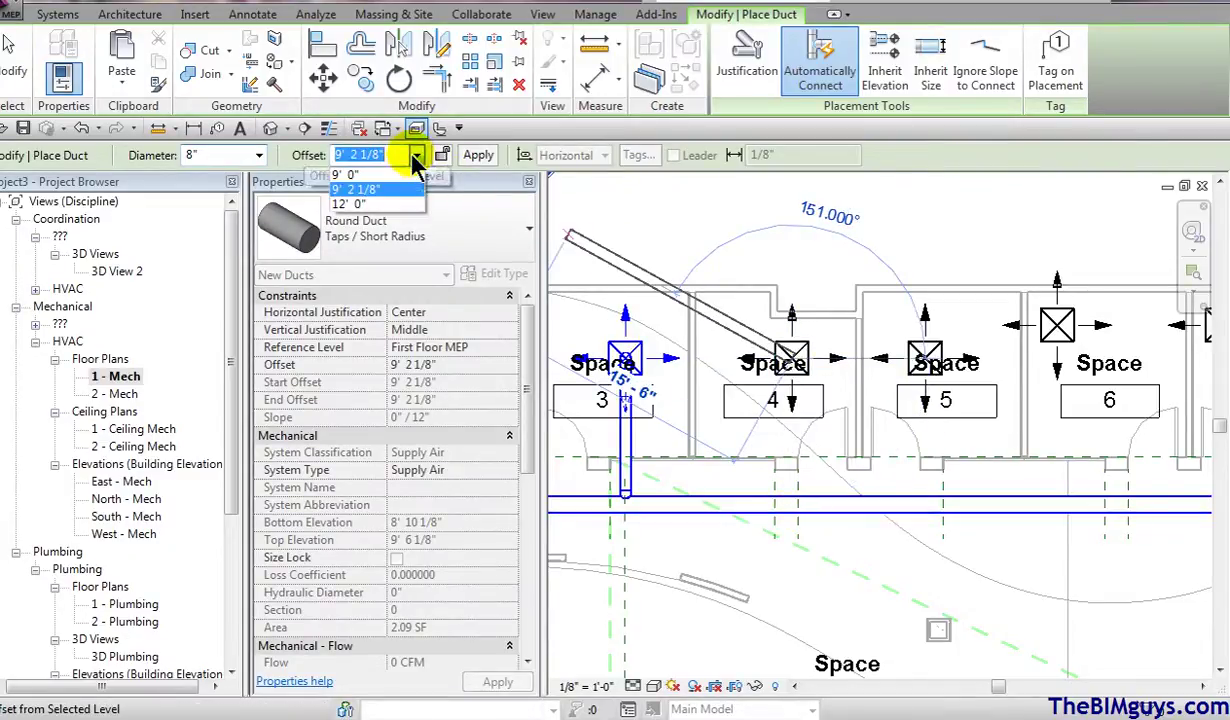
click(406, 205)
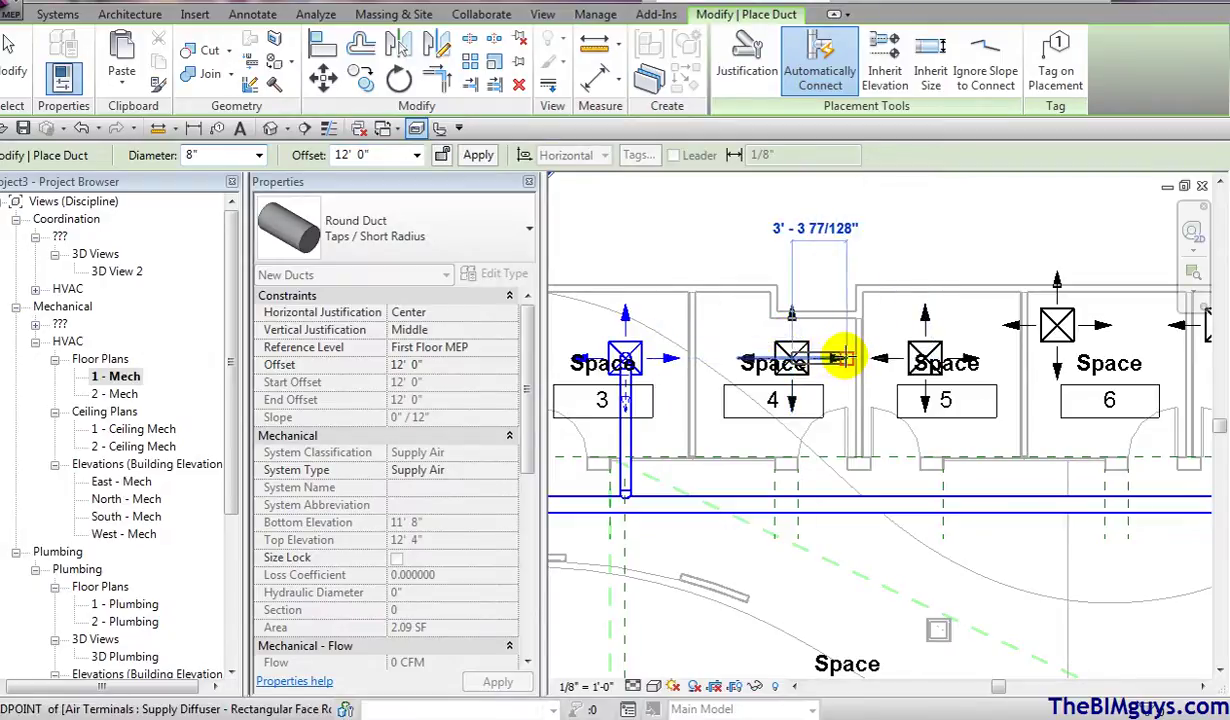
click(843, 357)
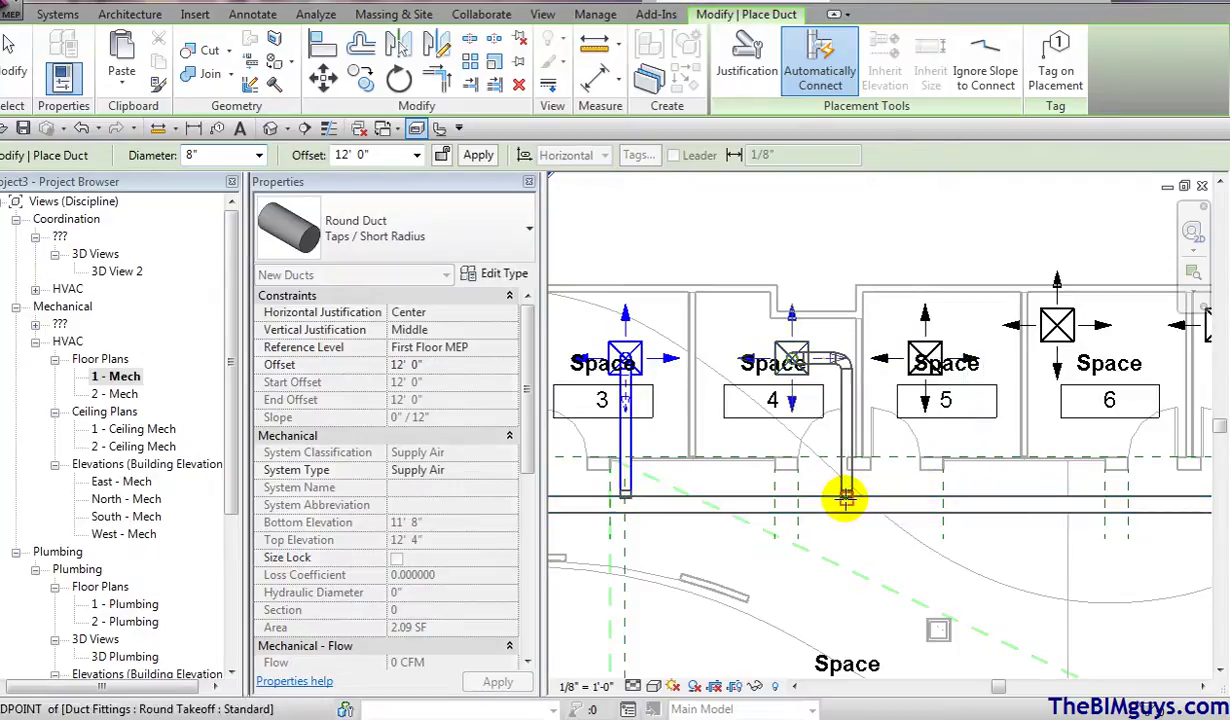
click(845, 497)
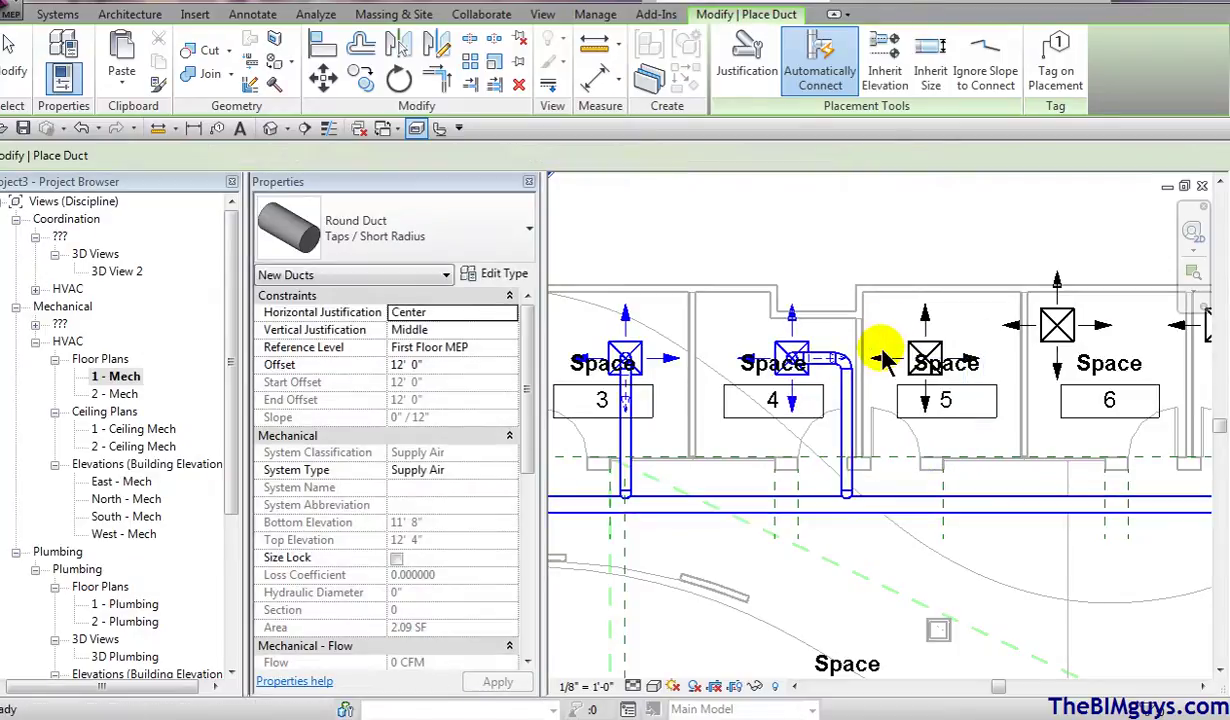
key(Escape)
key(Escape)
- Set the Default 3D View's discipline to Mechanical, then reopen the 1 - Mech floor plan
click(270, 128)
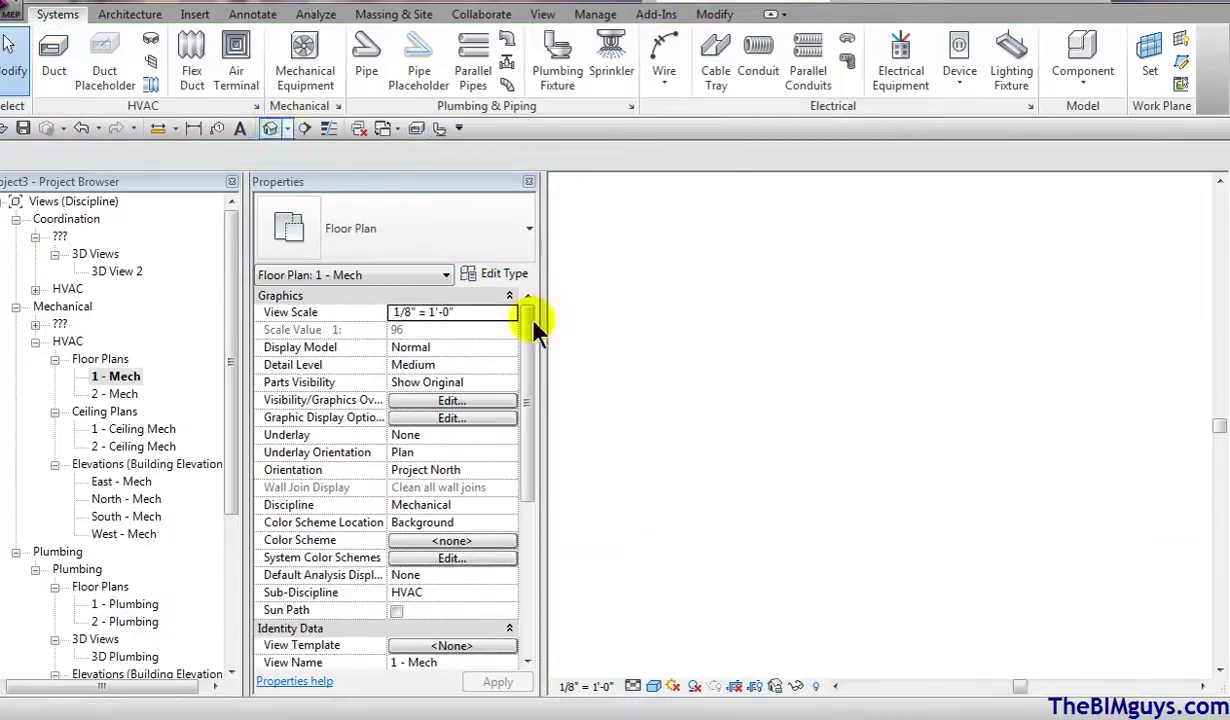
scroll(797, 301, up, 3)
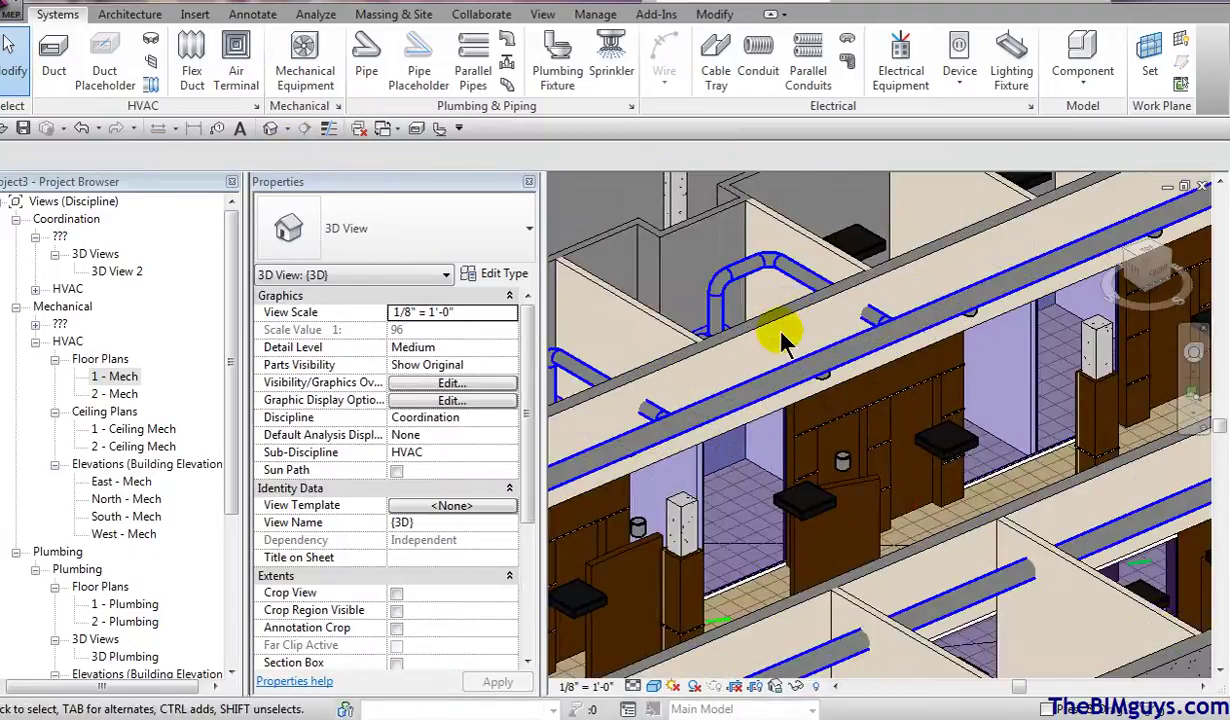
click(490, 420)
click(508, 420)
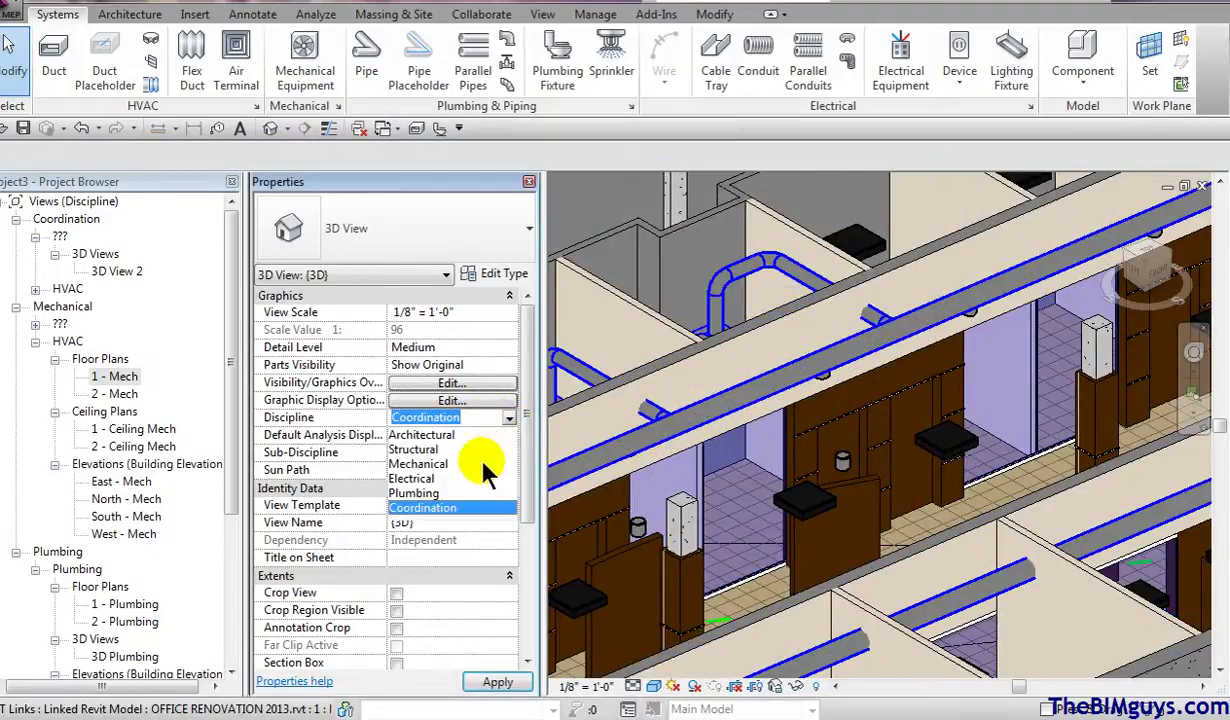
click(484, 466)
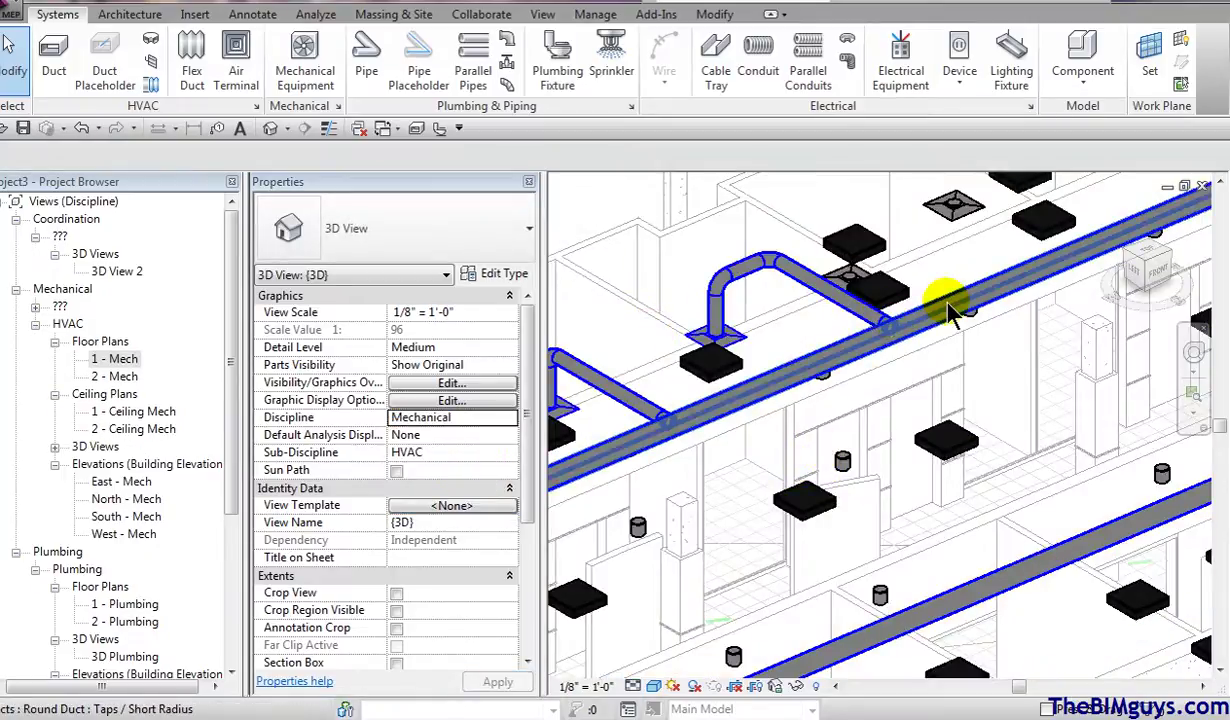
scroll(950, 312, down, 1)
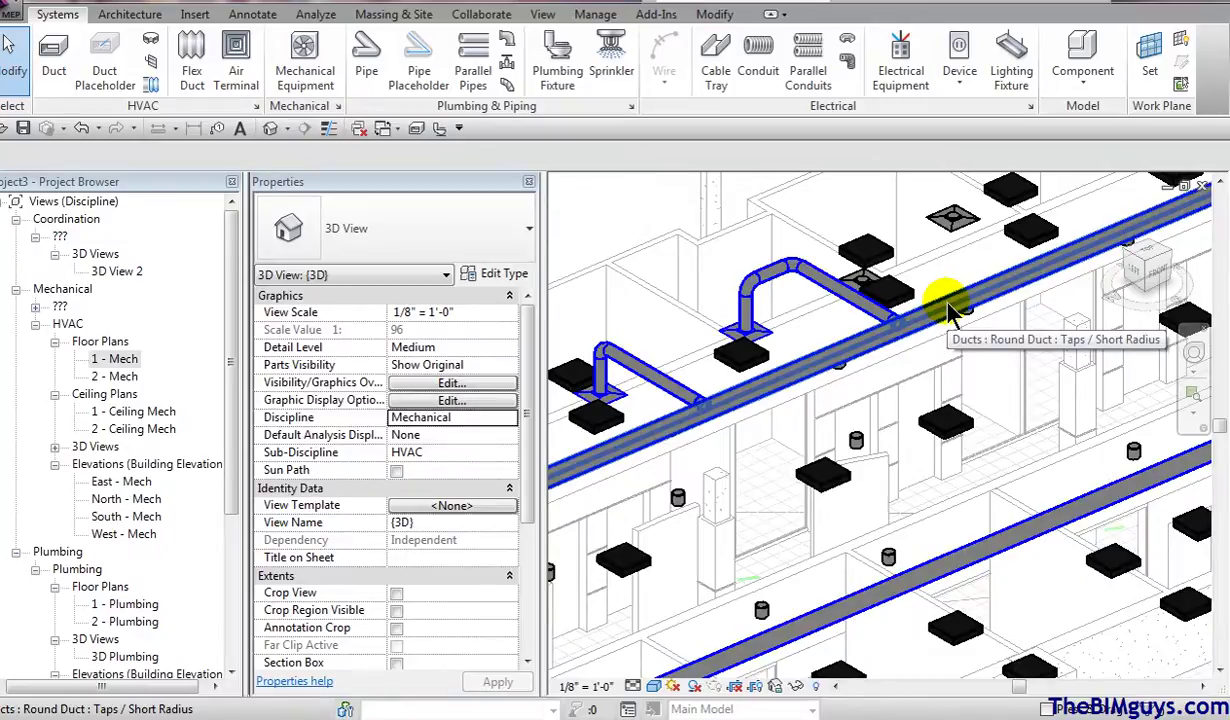
double_click(118, 358)
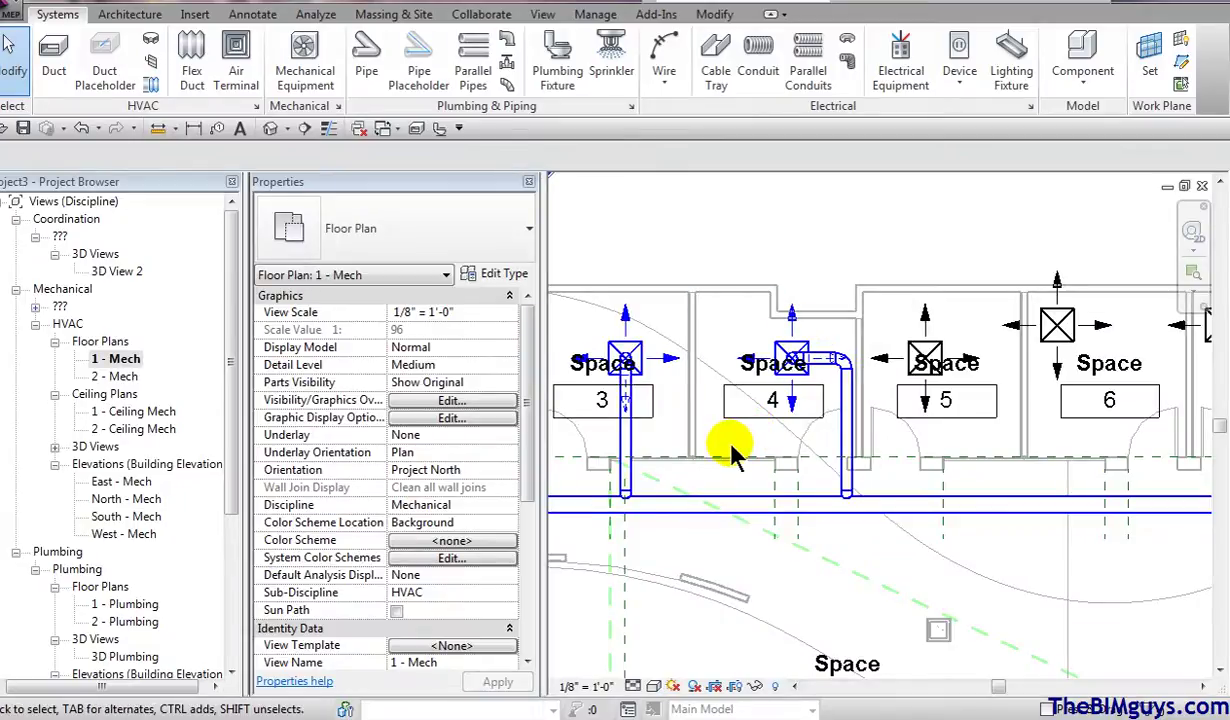
- At the main duct's west end, start a Duct Fitting with the Round Endcap: Standard type
scroll(892, 478, down, 3)
middle_drag(788, 489, 1007, 488)
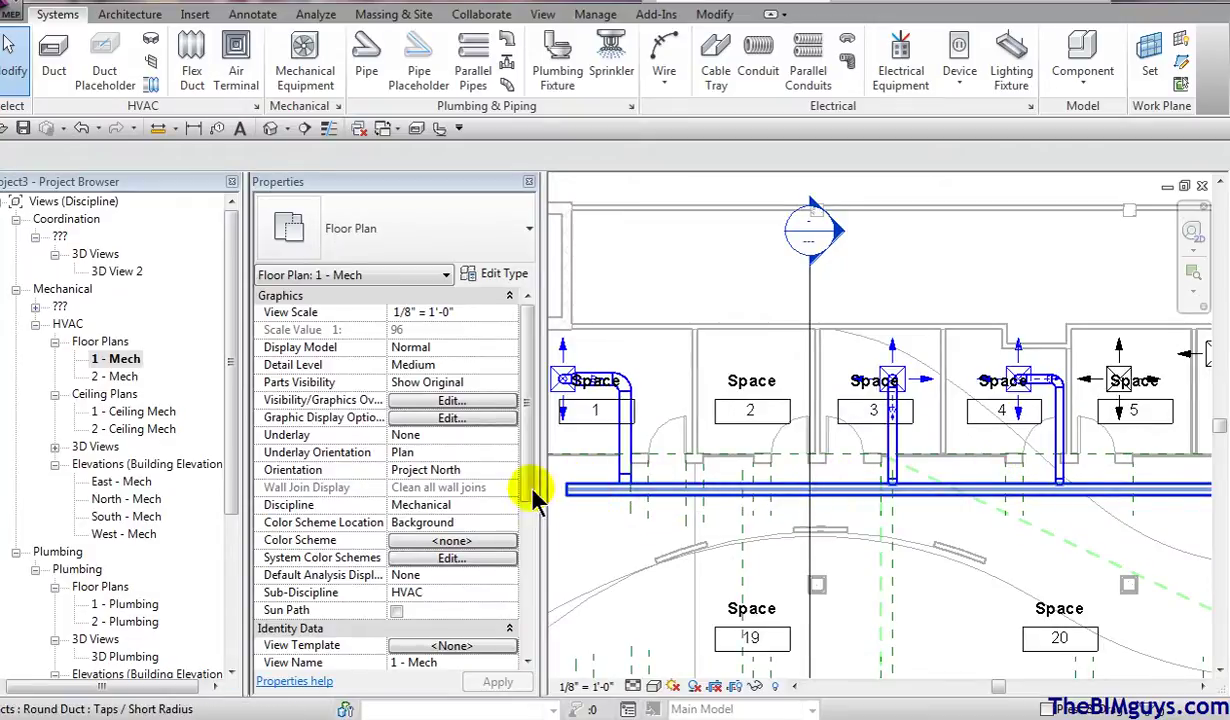
click(152, 42)
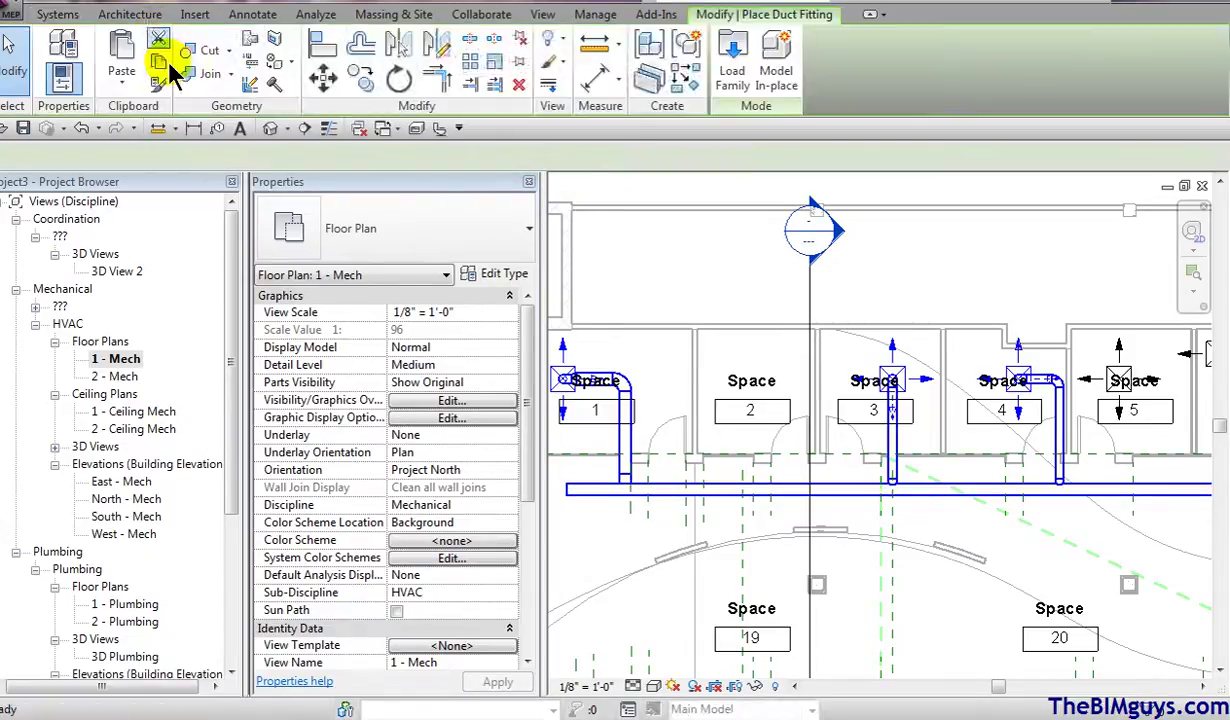
click(525, 240)
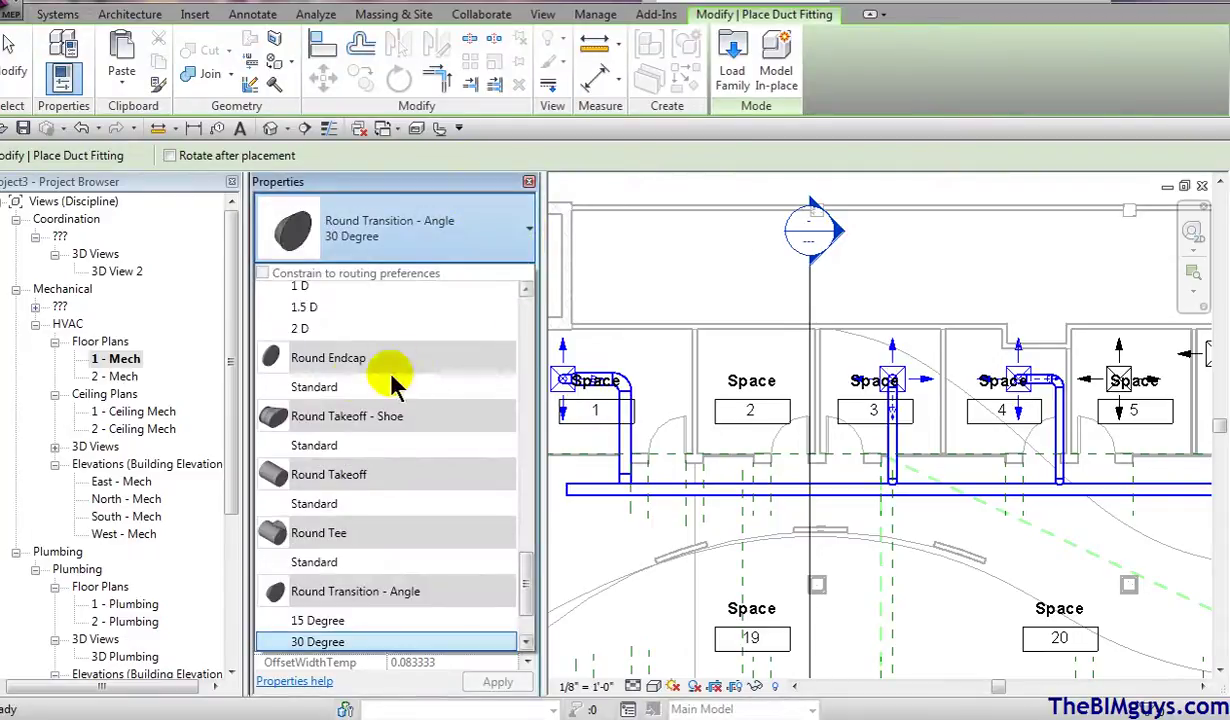
click(450, 387)
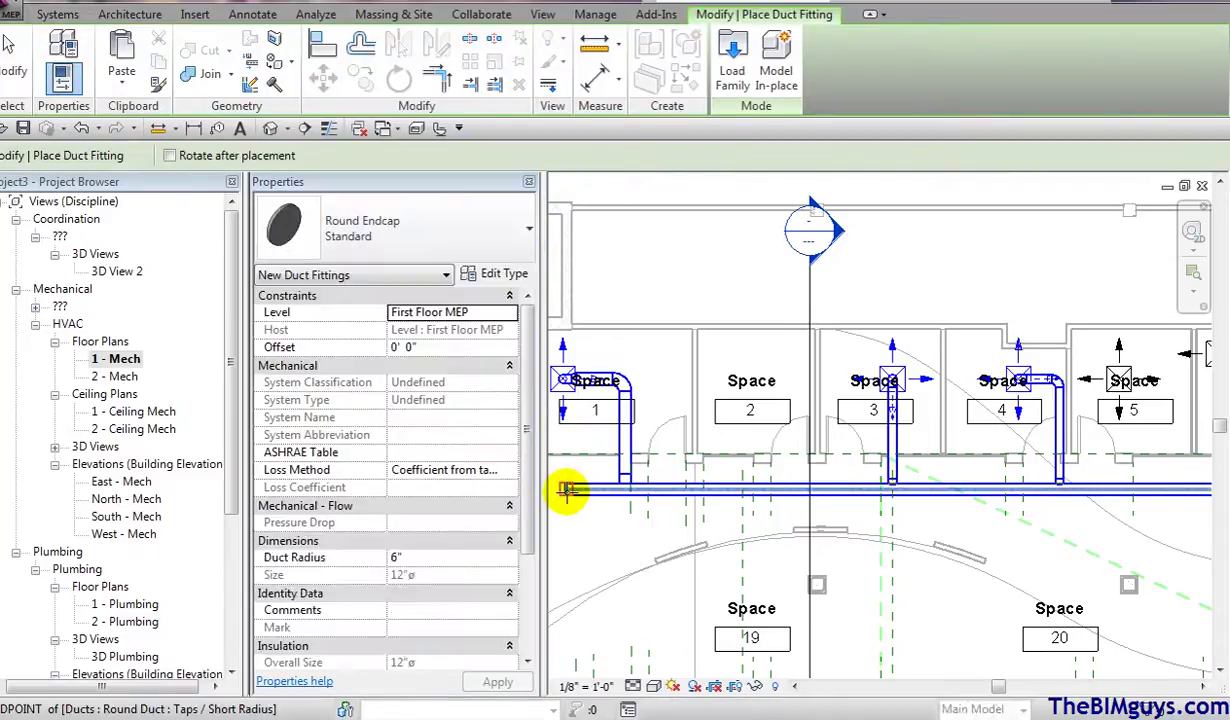
- Cap the main duct's west end, then auto-size the whole supply network by velocity at 1000 FPM
click(567, 487)
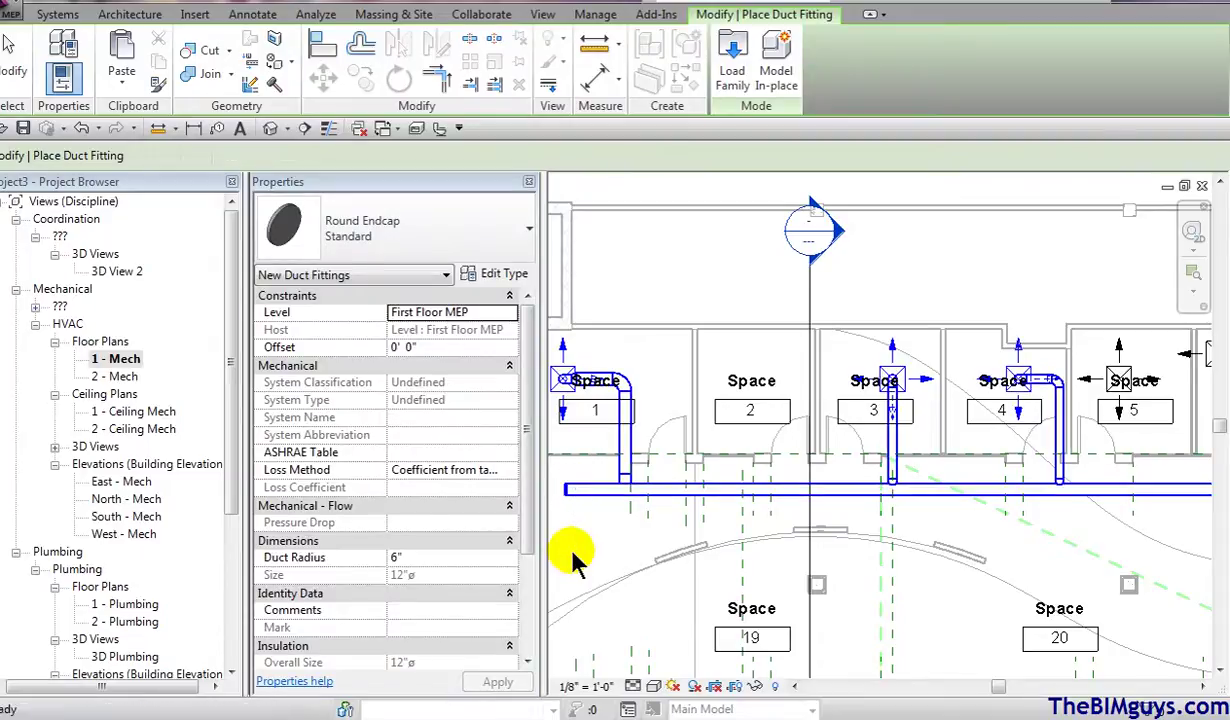
key(Escape)
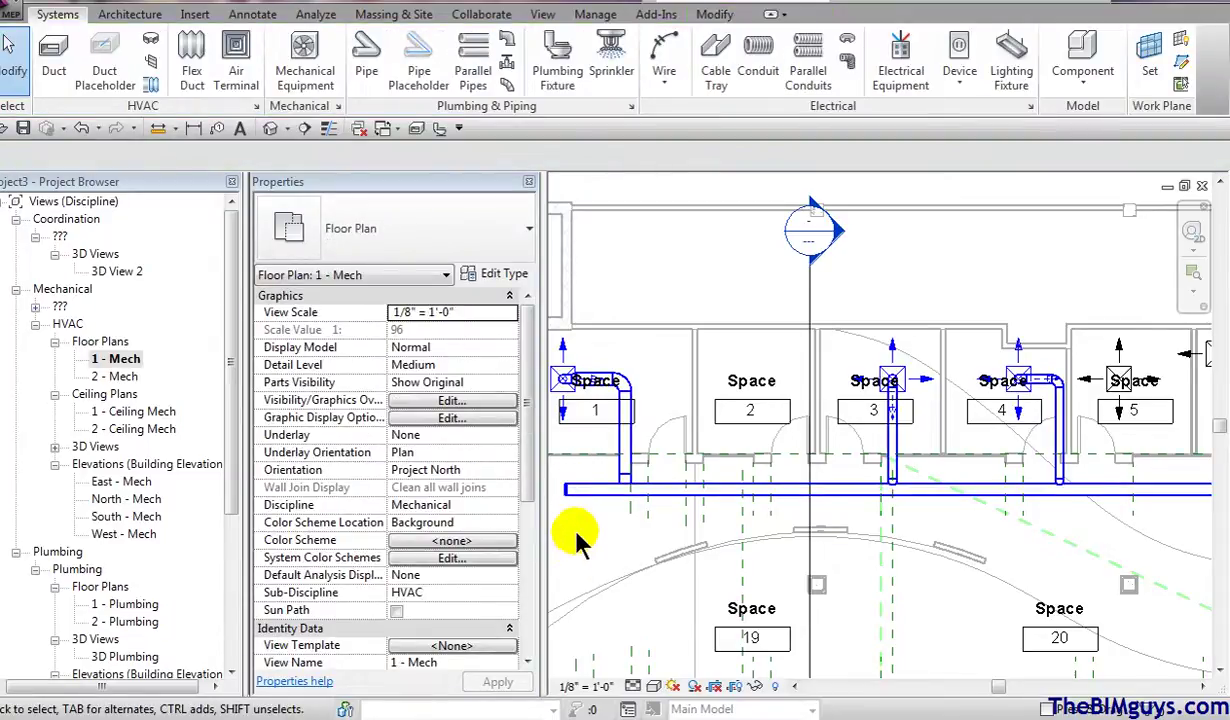
key(Tab)
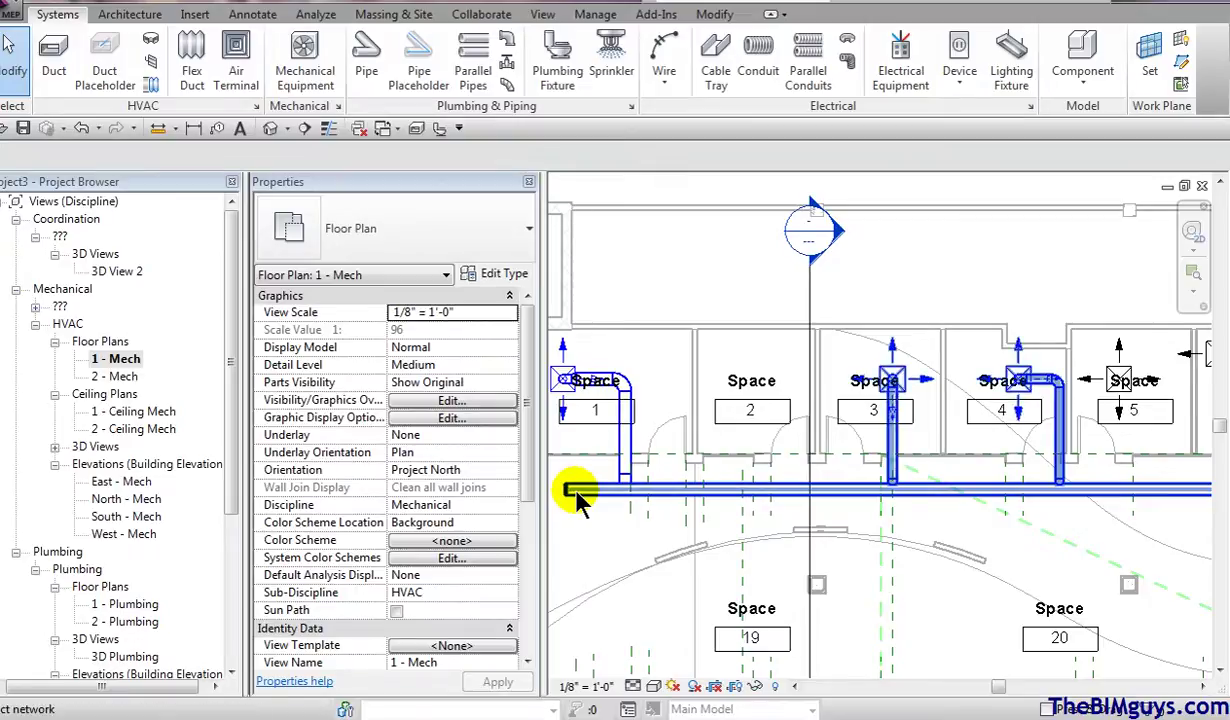
key(Tab)
key(Tab)
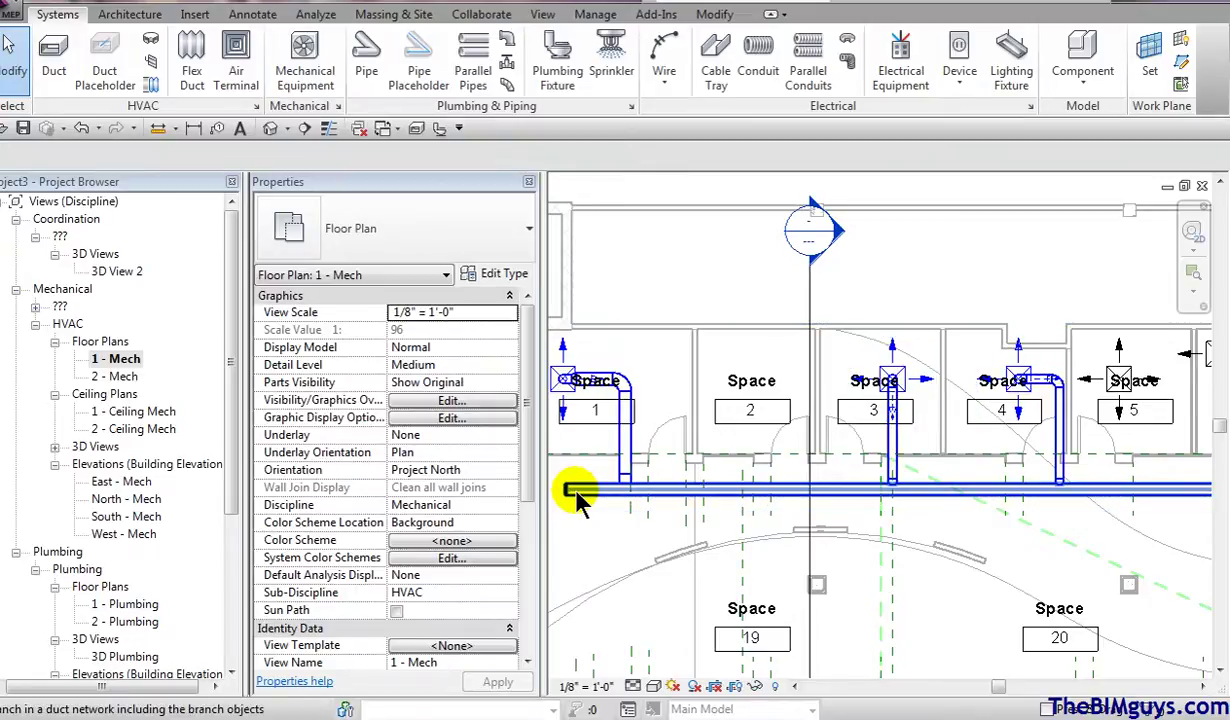
key(Tab)
click(675, 500)
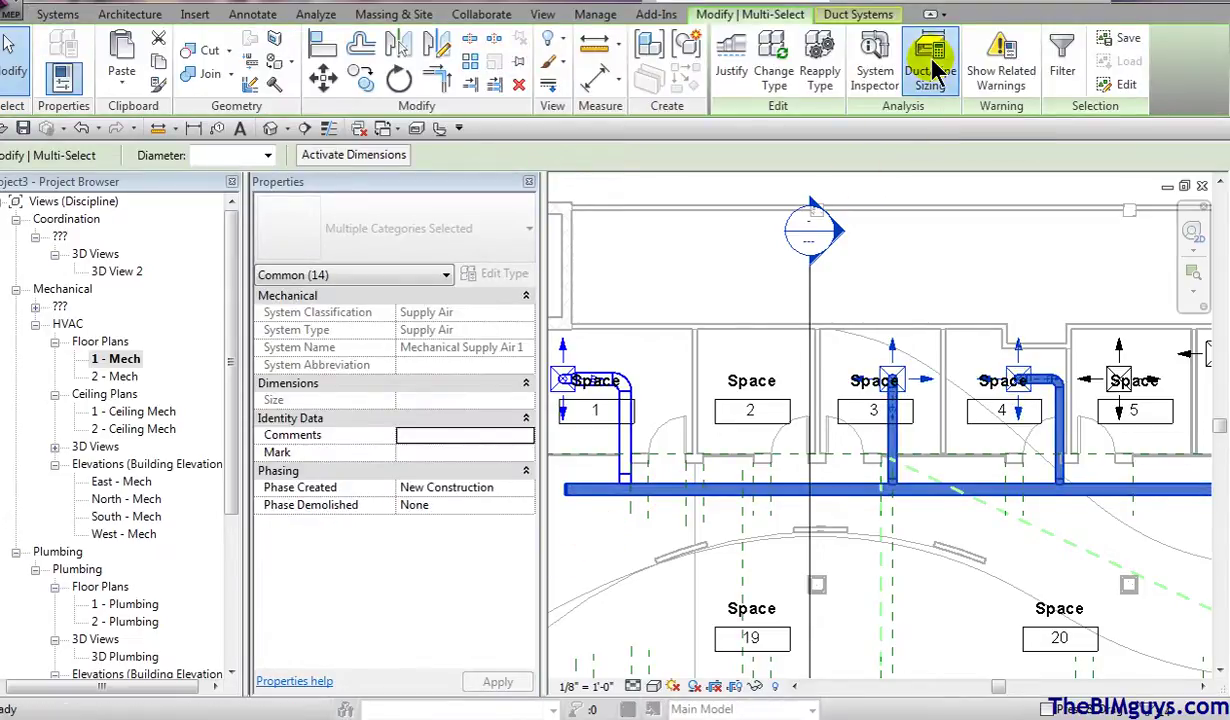
click(930, 70)
click(543, 504)
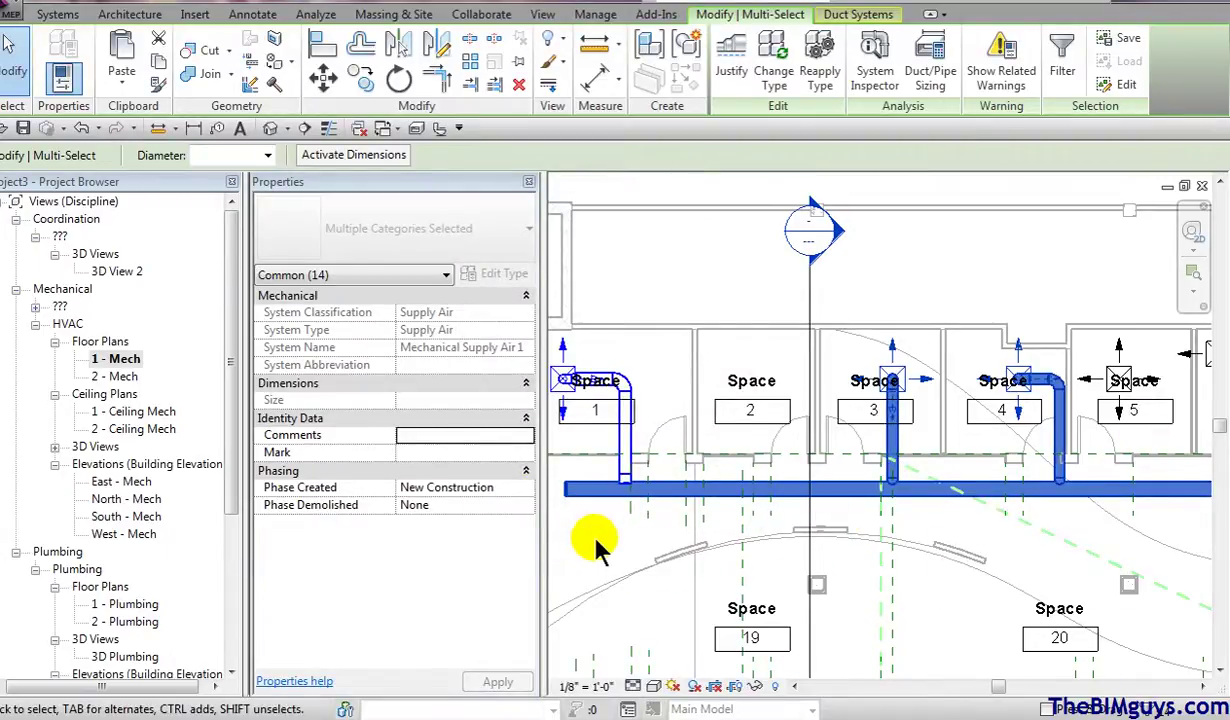
key(Escape)
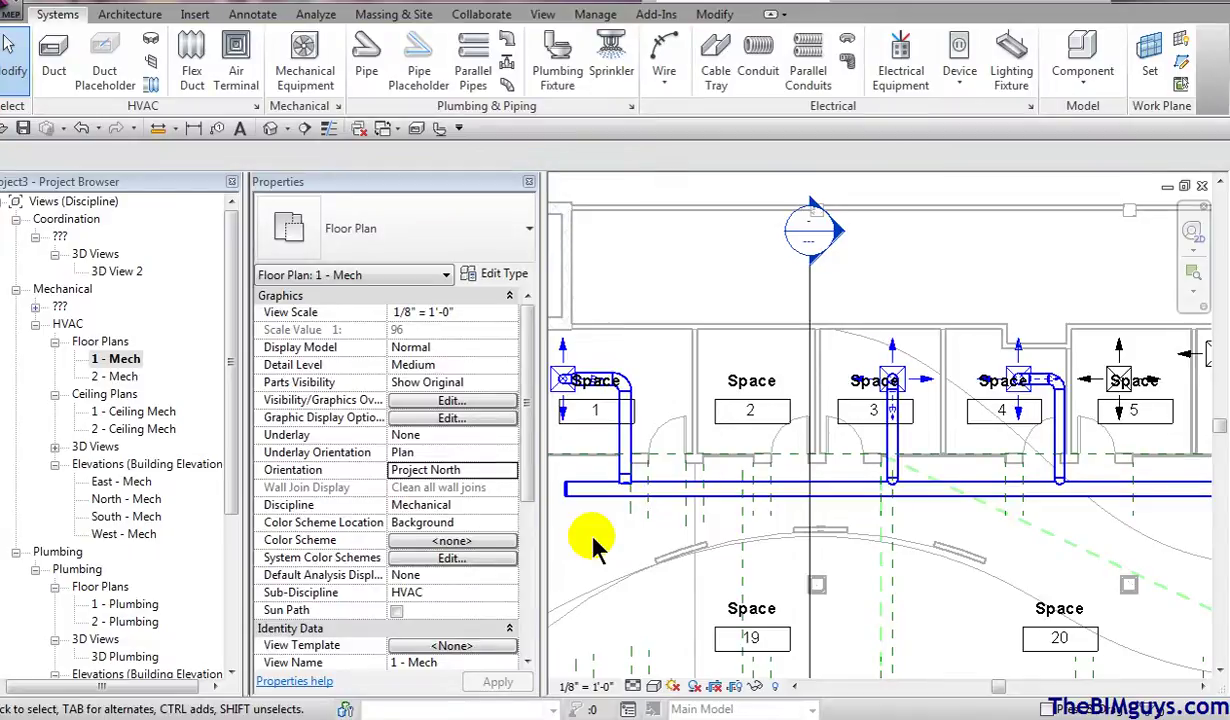
- Change the main supply duct to Rectangular Duct: Mitered Elbows / Taps, 14" × 14"
click(957, 497)
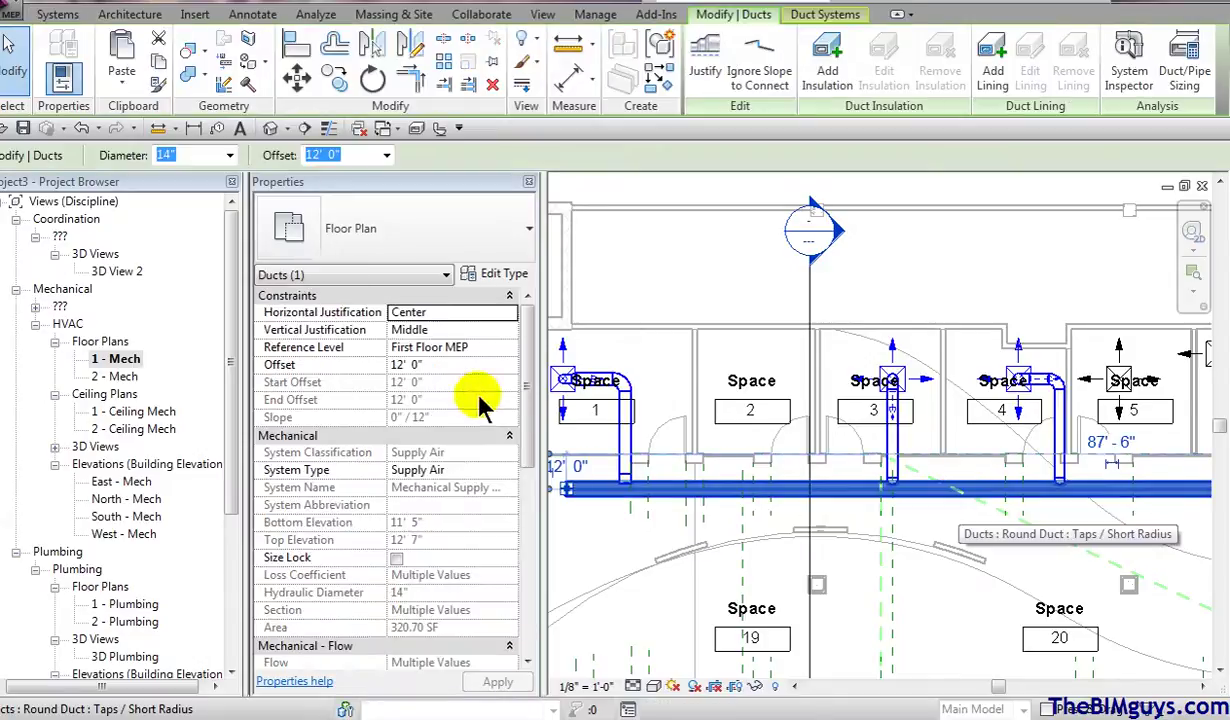
click(493, 228)
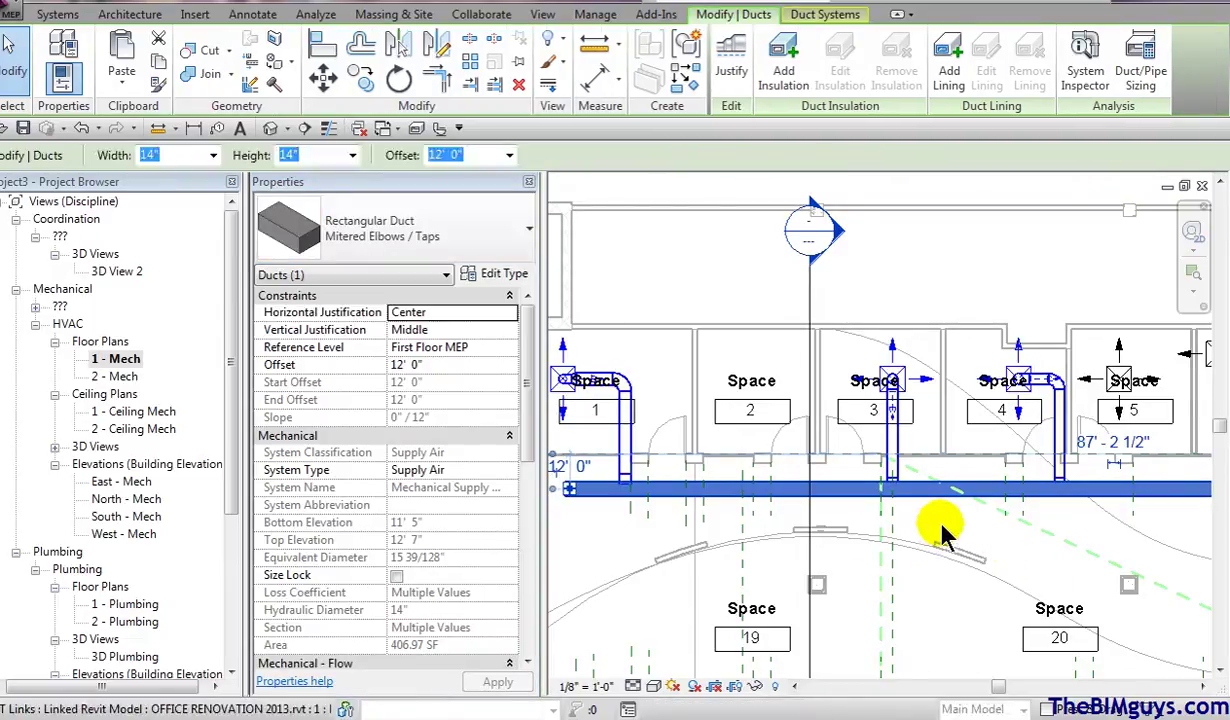
click(873, 502)
- Open the Default 3D View and orbit to inspect the sized supply main and branches
click(228, 133)
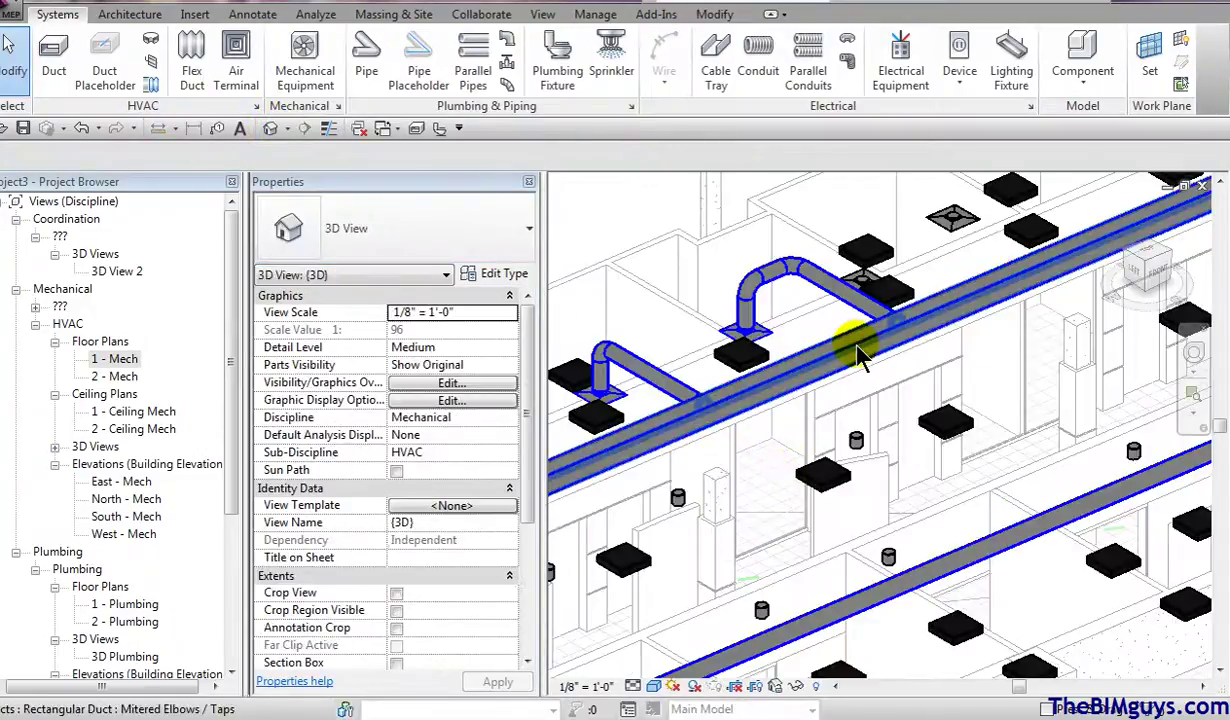
scroll(858, 355, down, 3)
middle_drag(763, 357, 875, 445)
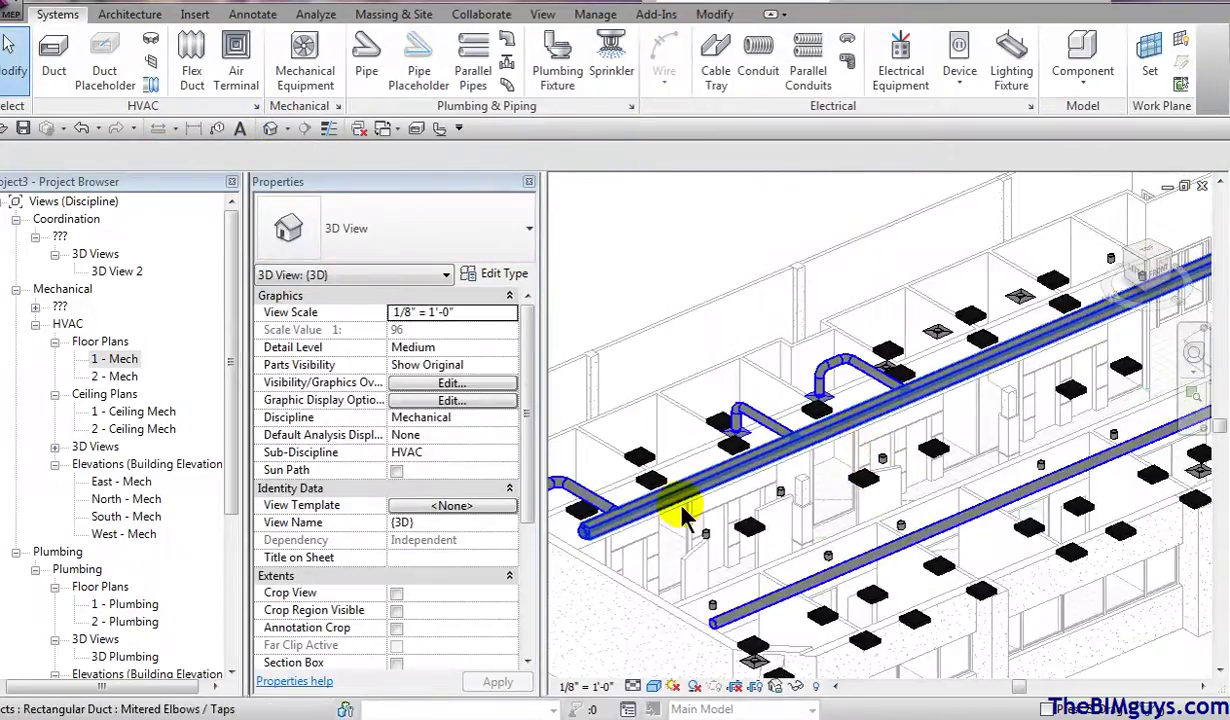
scroll(606, 536, up, 3)
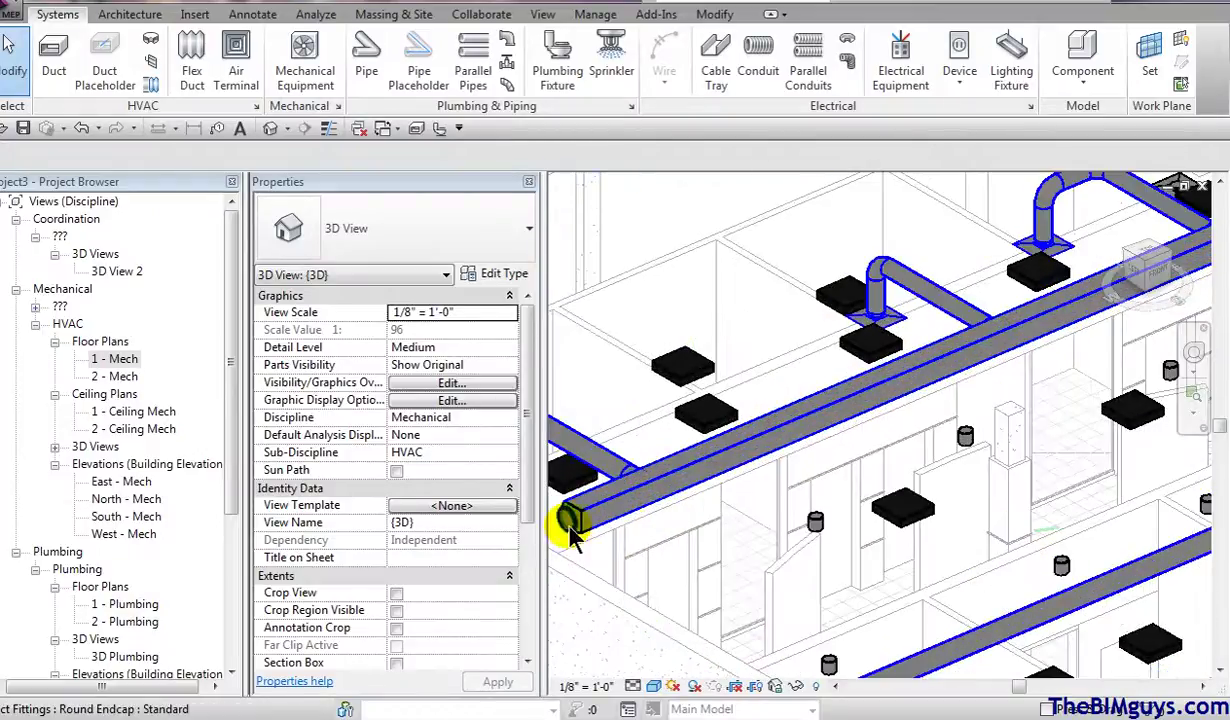
middle_drag(695, 522, 812, 440)
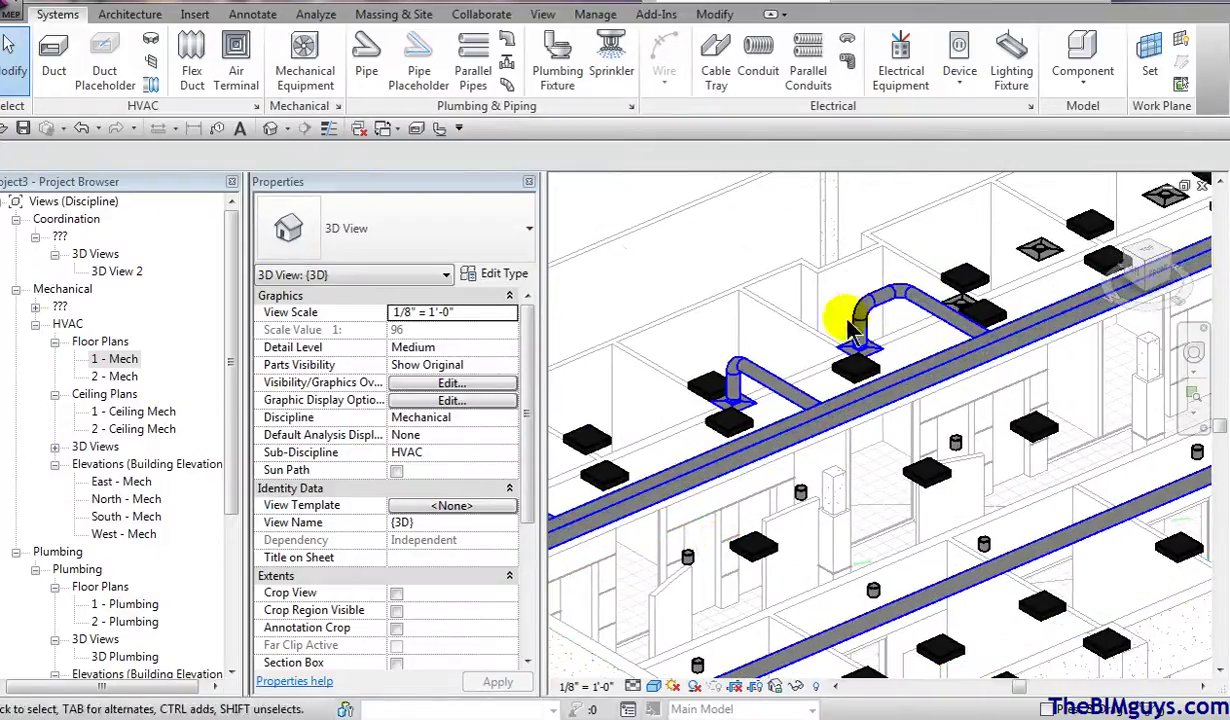
- Convert both diffuser branch drops to round flex duct, limited to 6' 0" length
click(152, 88)
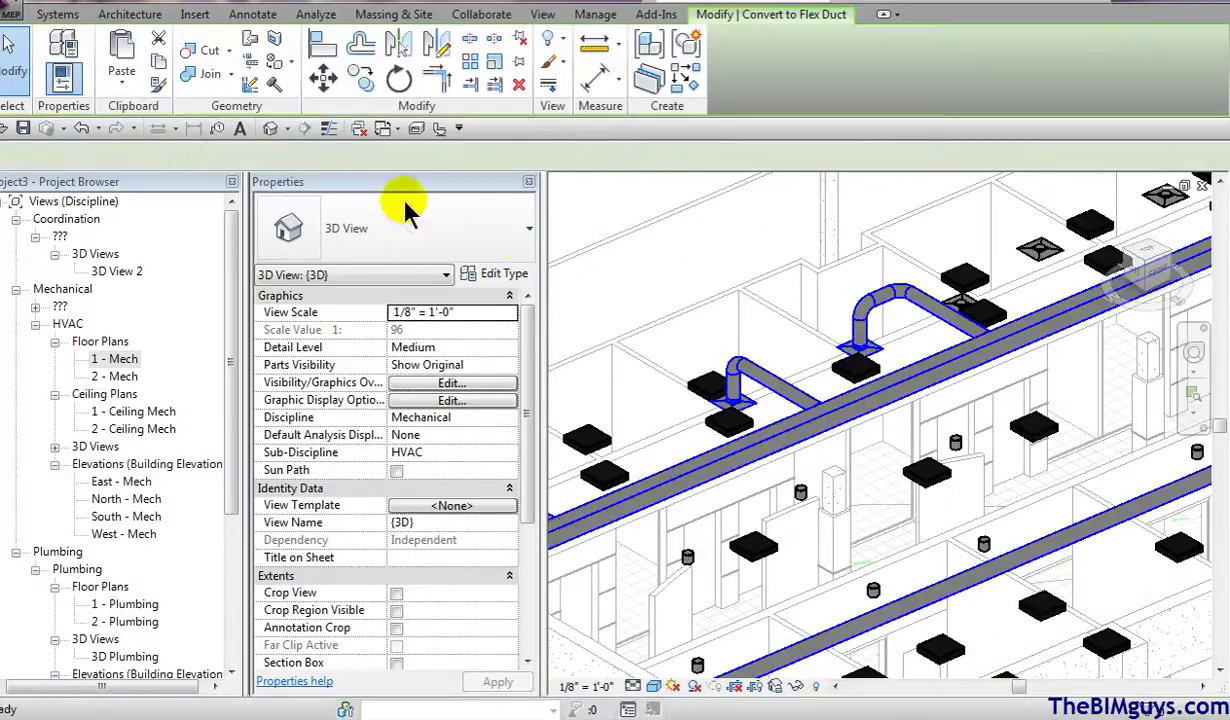
click(816, 347)
click(853, 360)
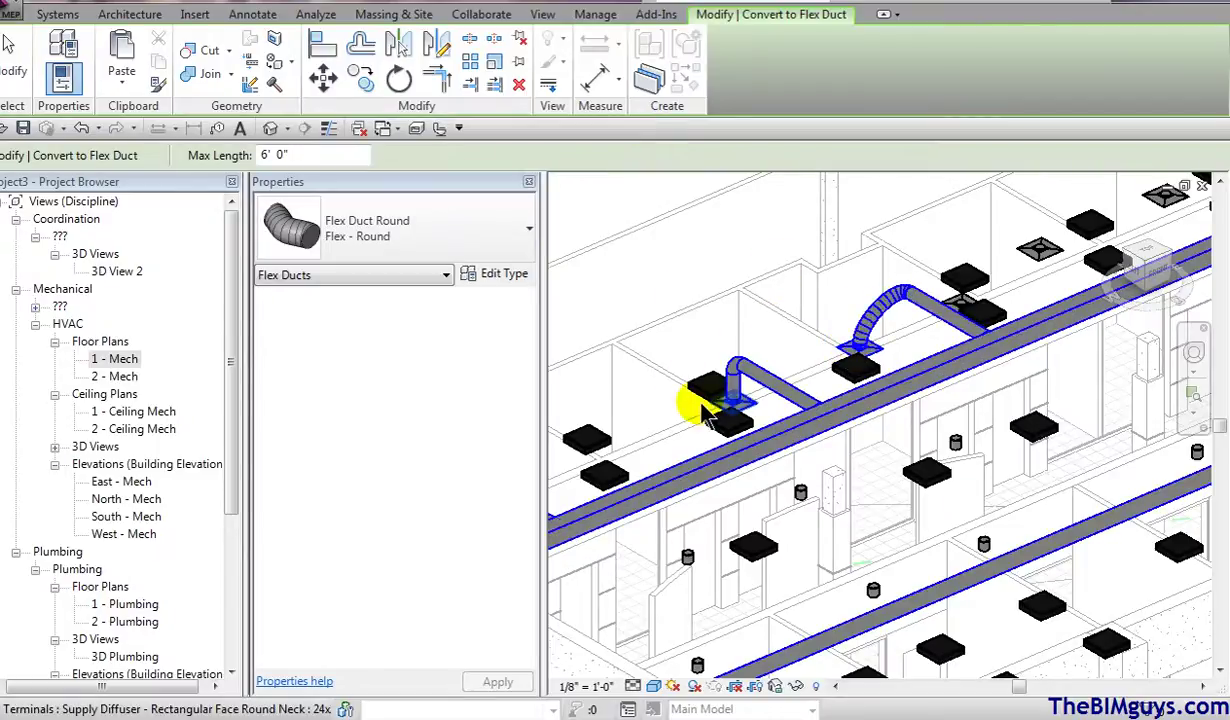
click(662, 416)
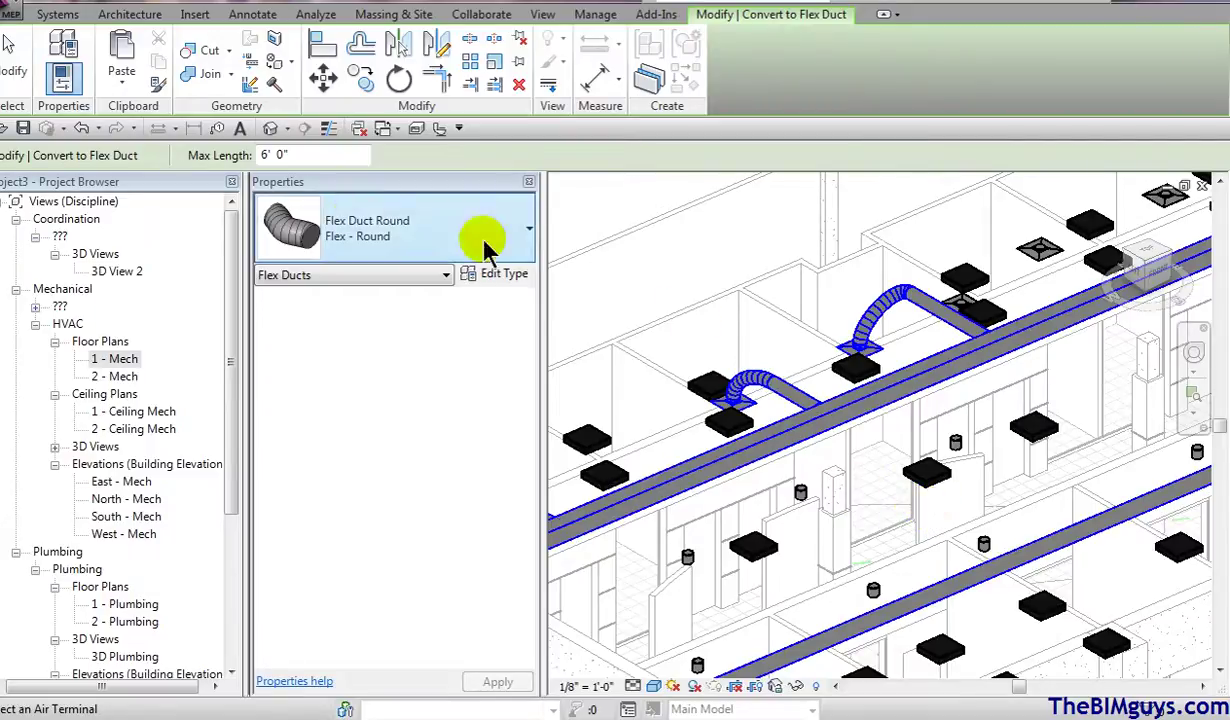
- In the 1 - Mech plan, connect the Space 5 supply diffuser into the main duct
double_click(117, 360)
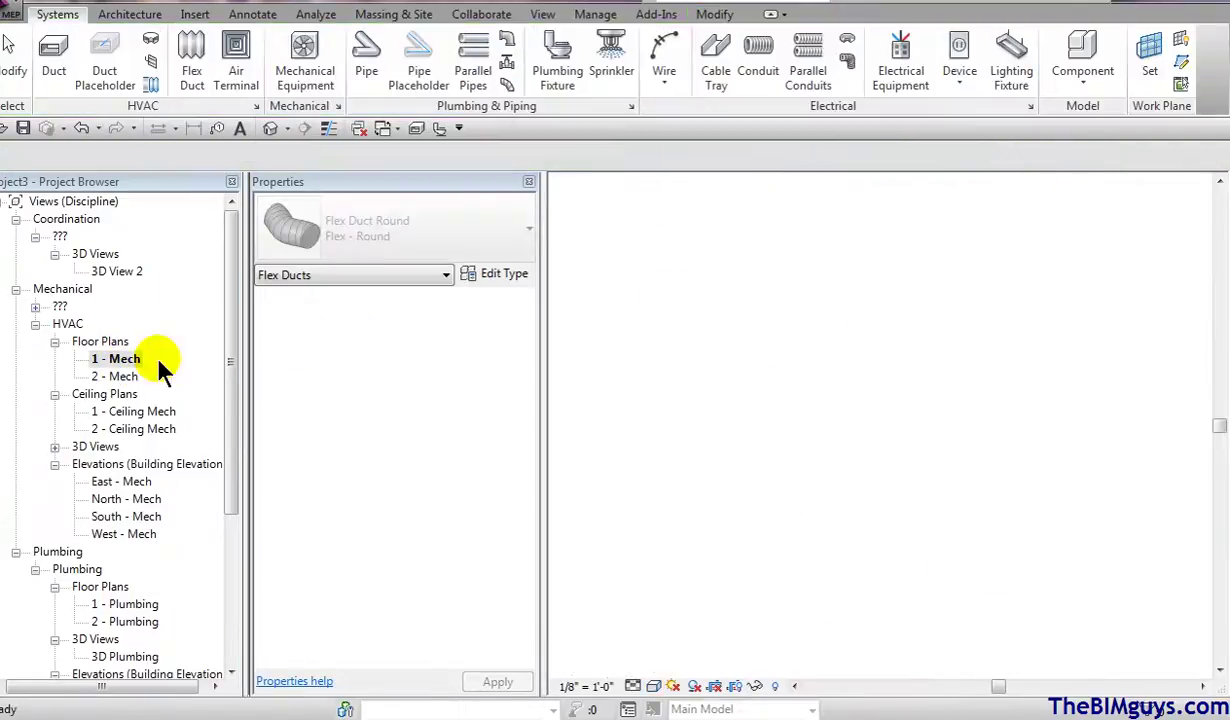
middle_drag(663, 418, 617, 418)
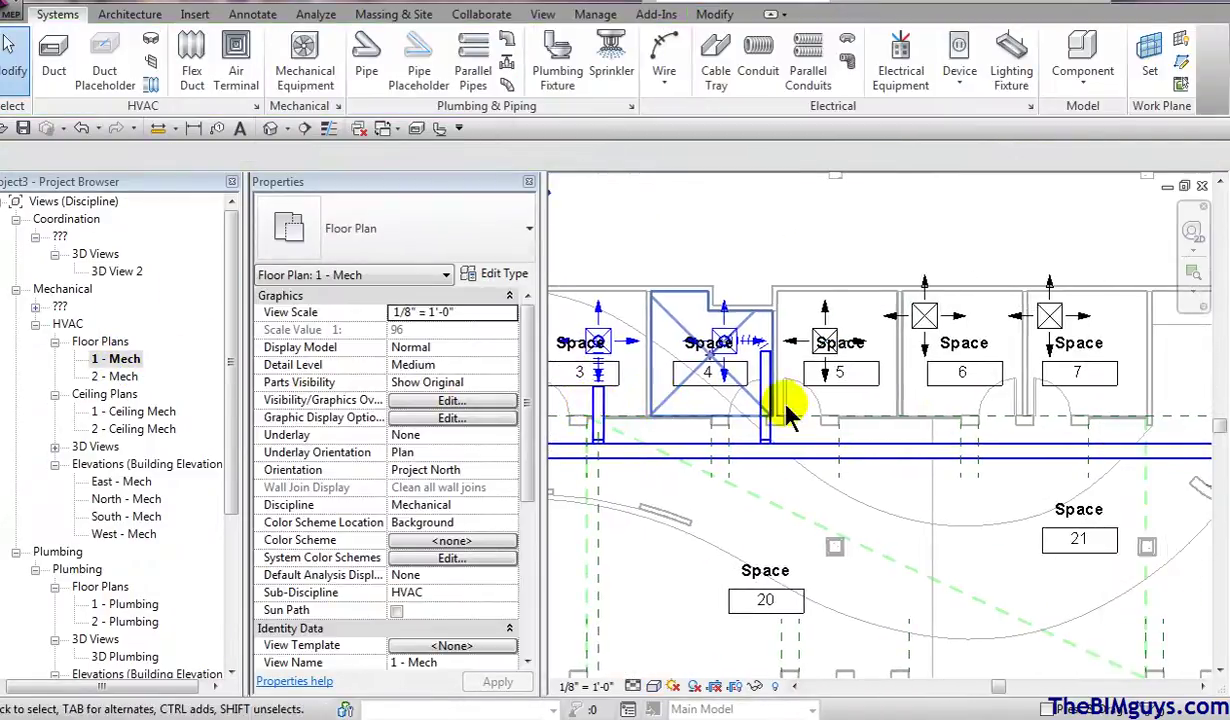
click(832, 340)
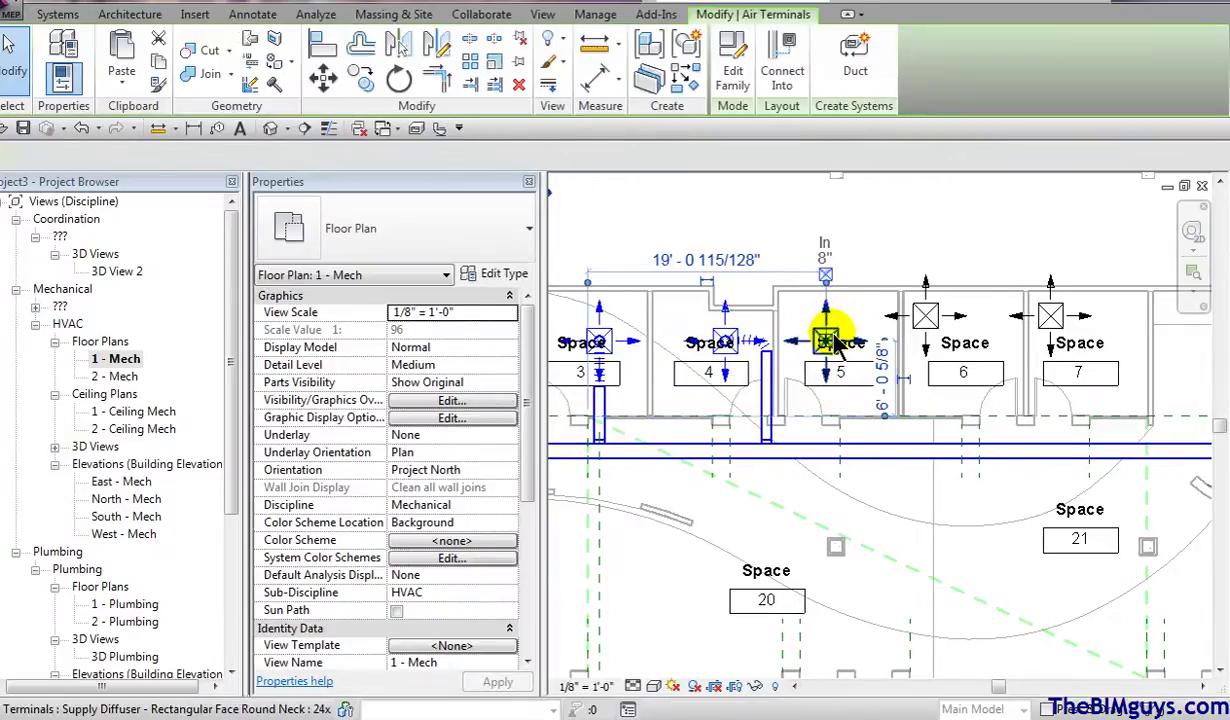
click(782, 70)
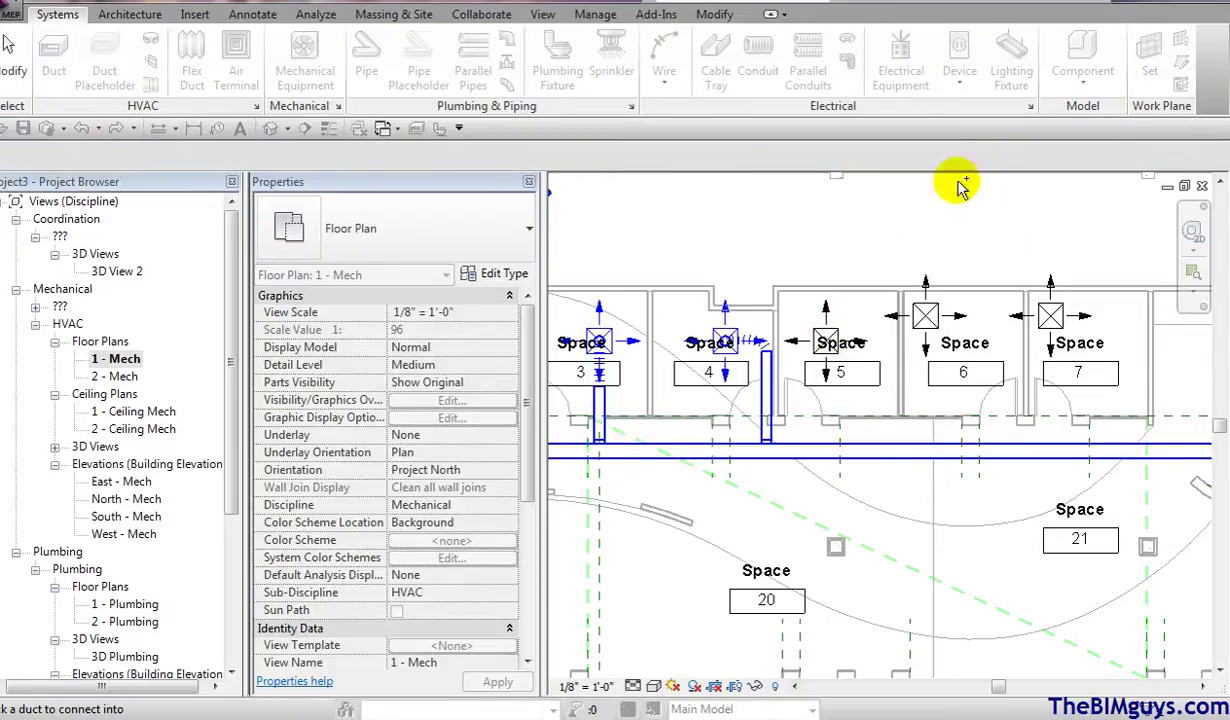
key(Escape)
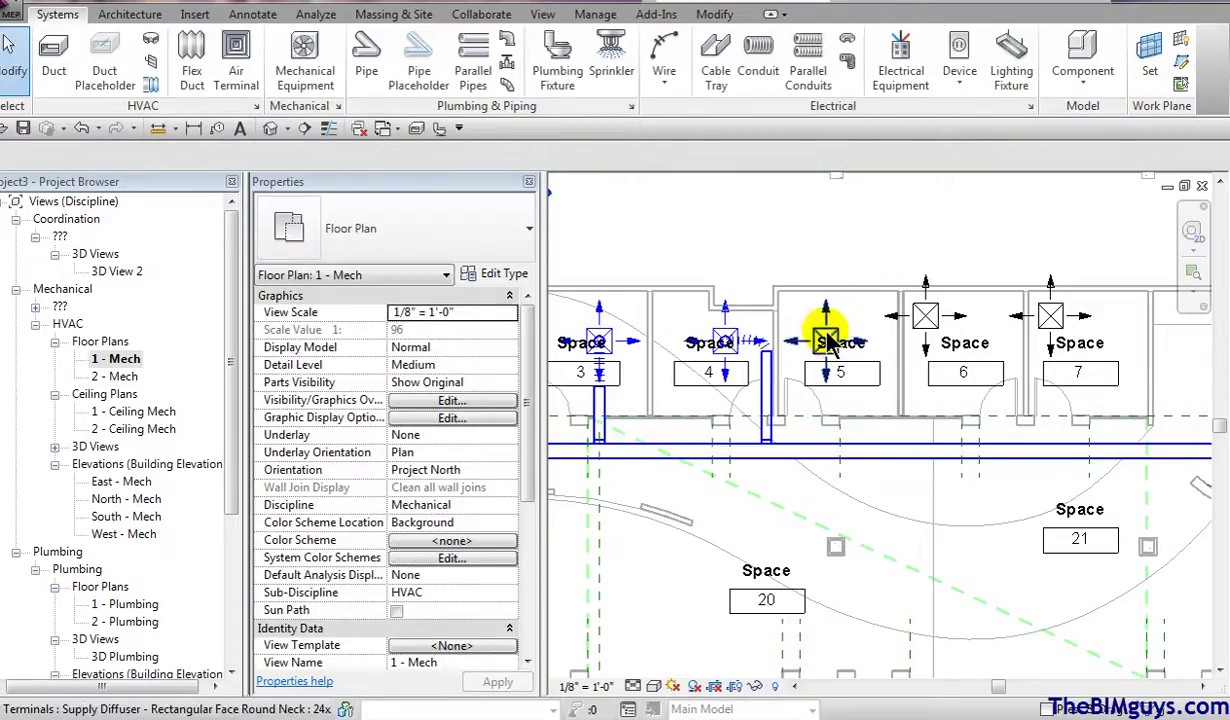
click(827, 342)
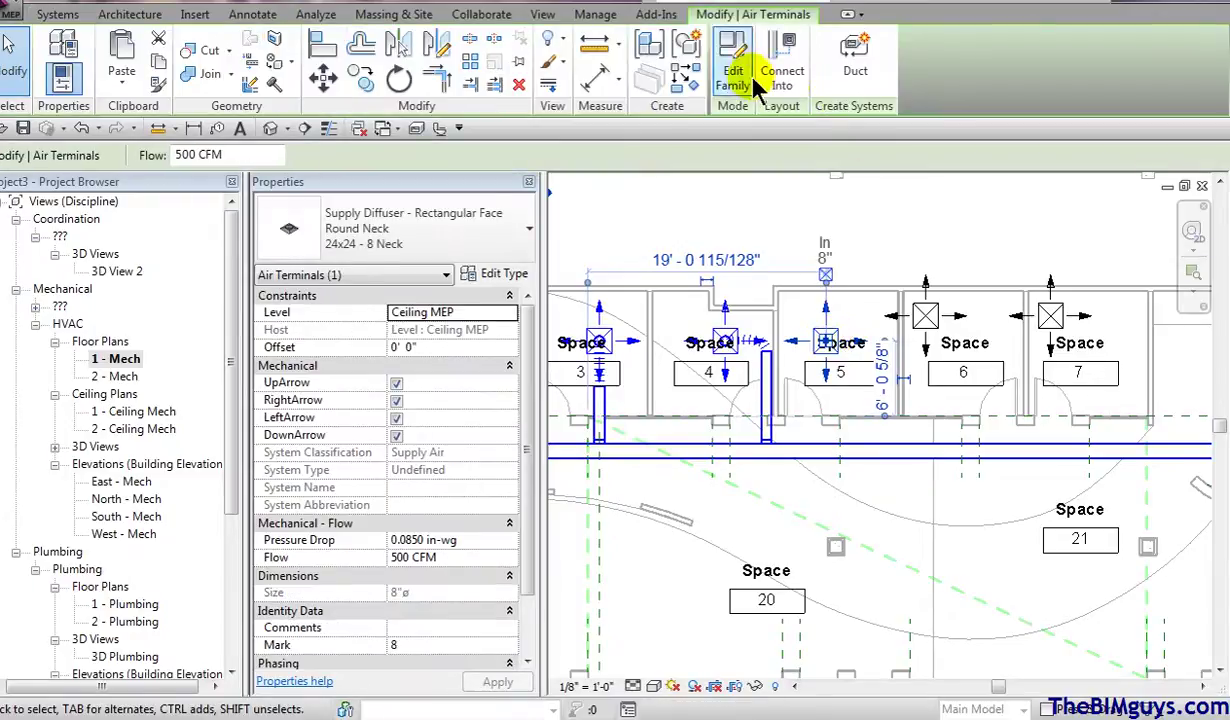
click(785, 88)
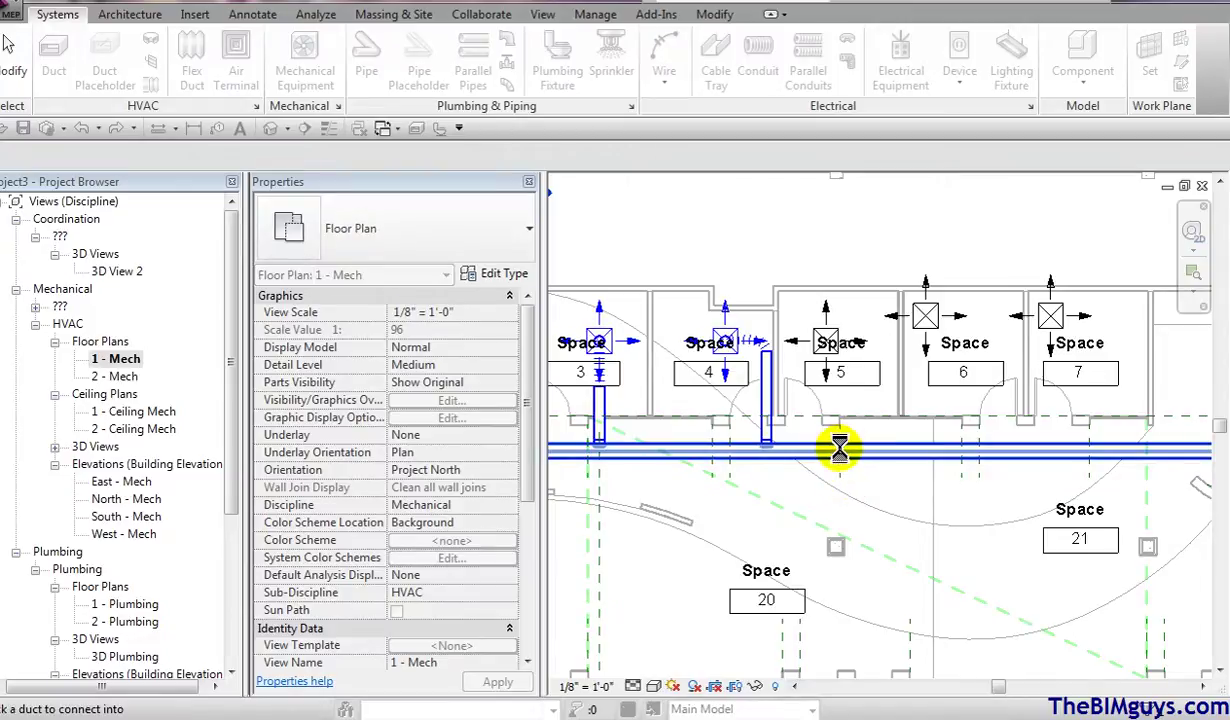
click(839, 451)
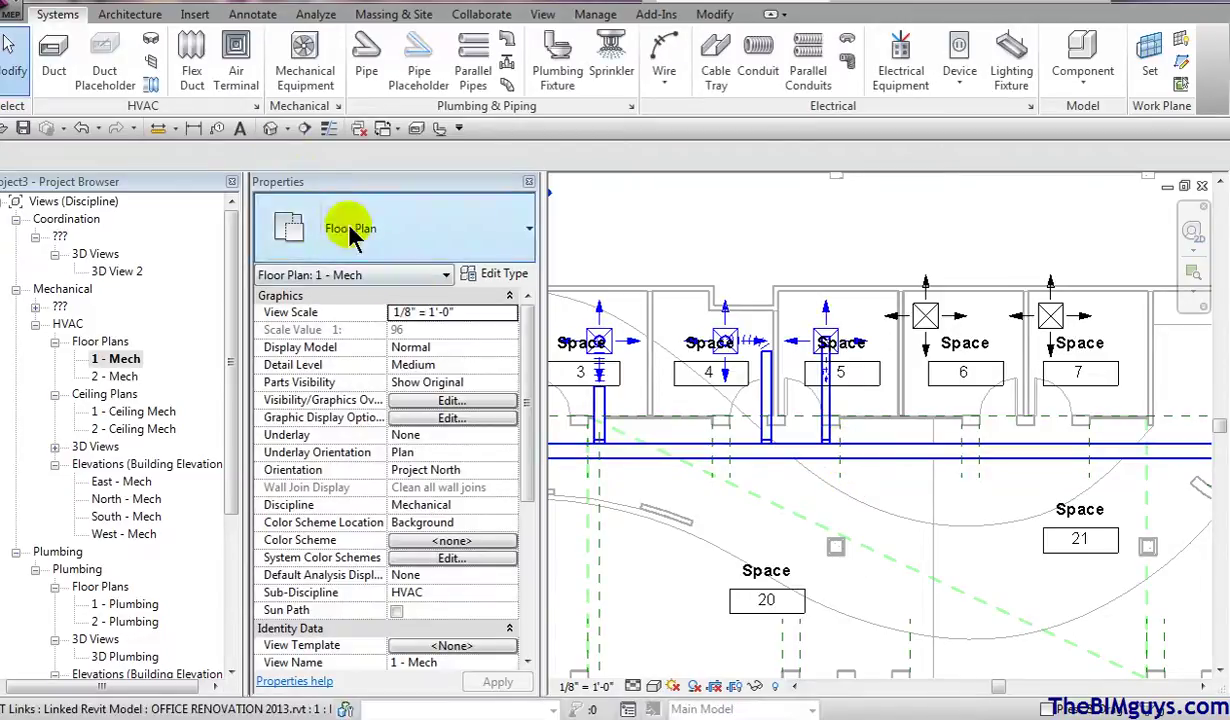
- In the default 3D view, change the main duct to Round Duct Taps / Short Radius, then go to 1 - Mech
click(270, 130)
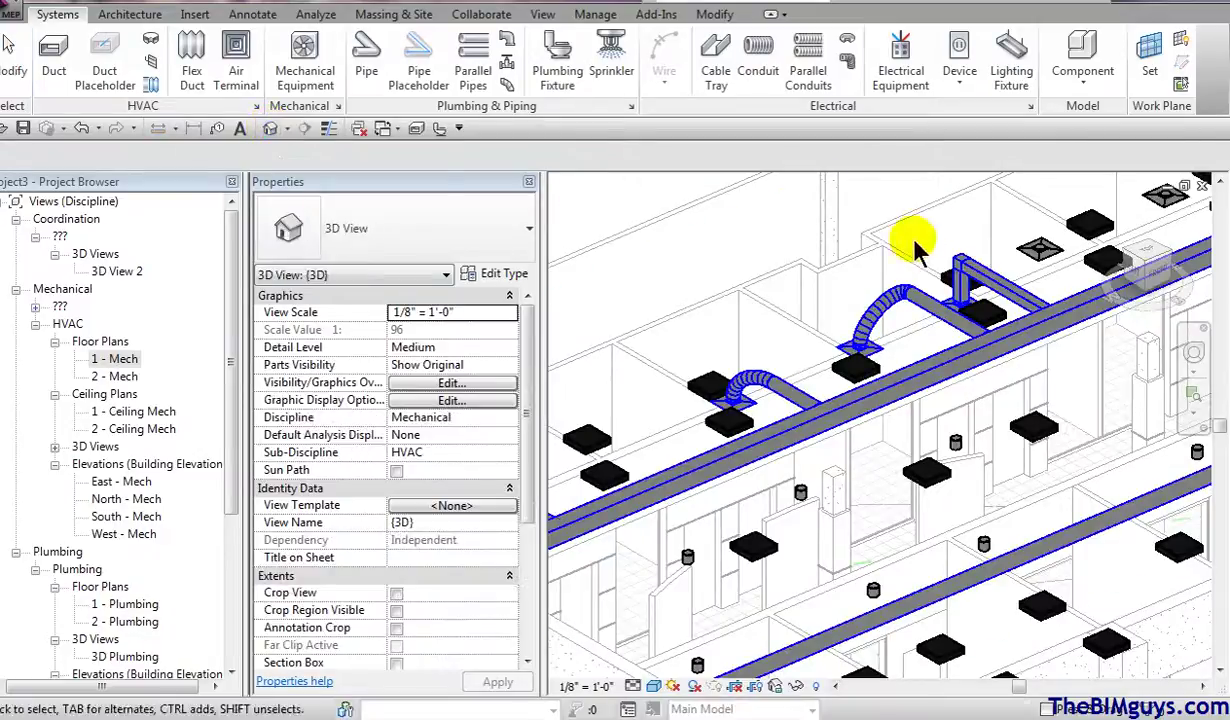
click(997, 362)
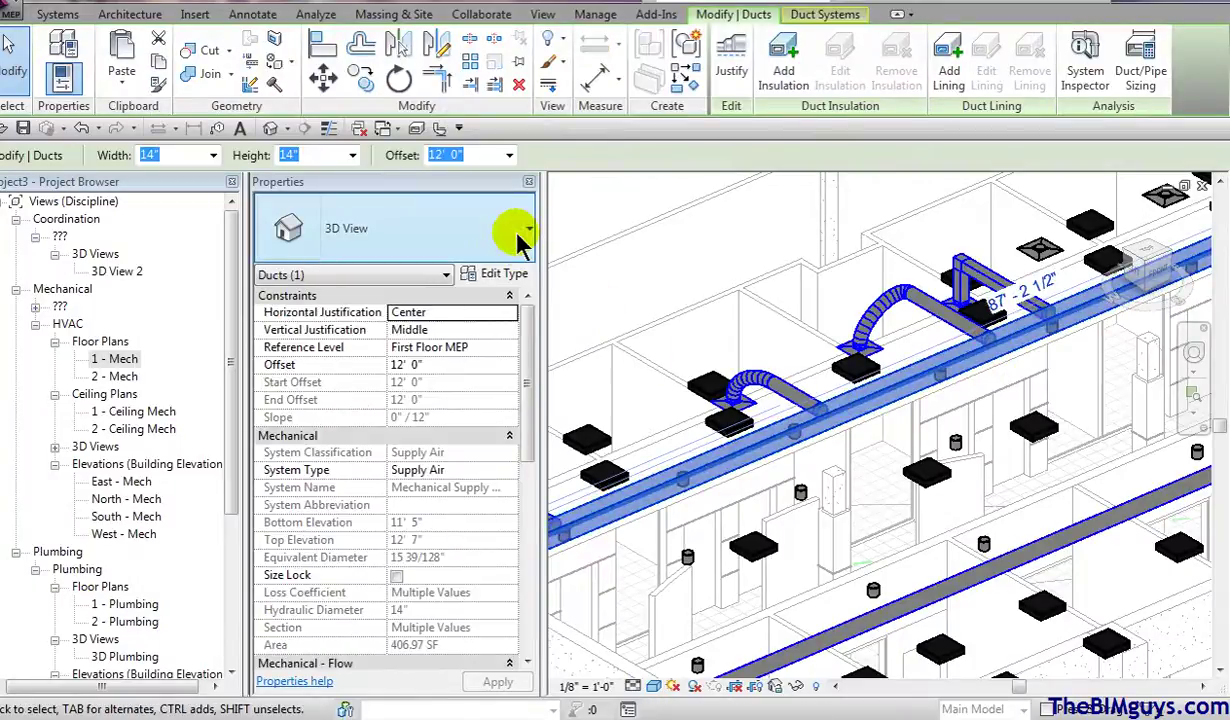
click(522, 236)
drag(530, 357, 540, 440)
click(360, 537)
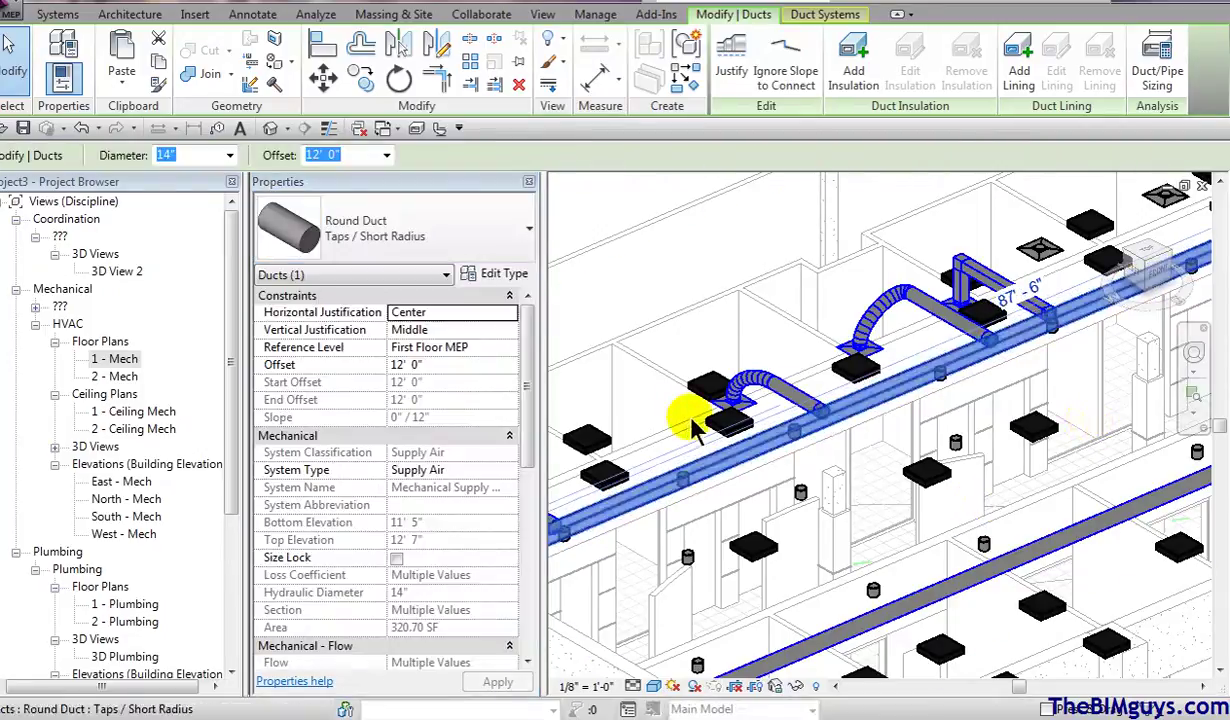
click(116, 364)
double_click(116, 364)
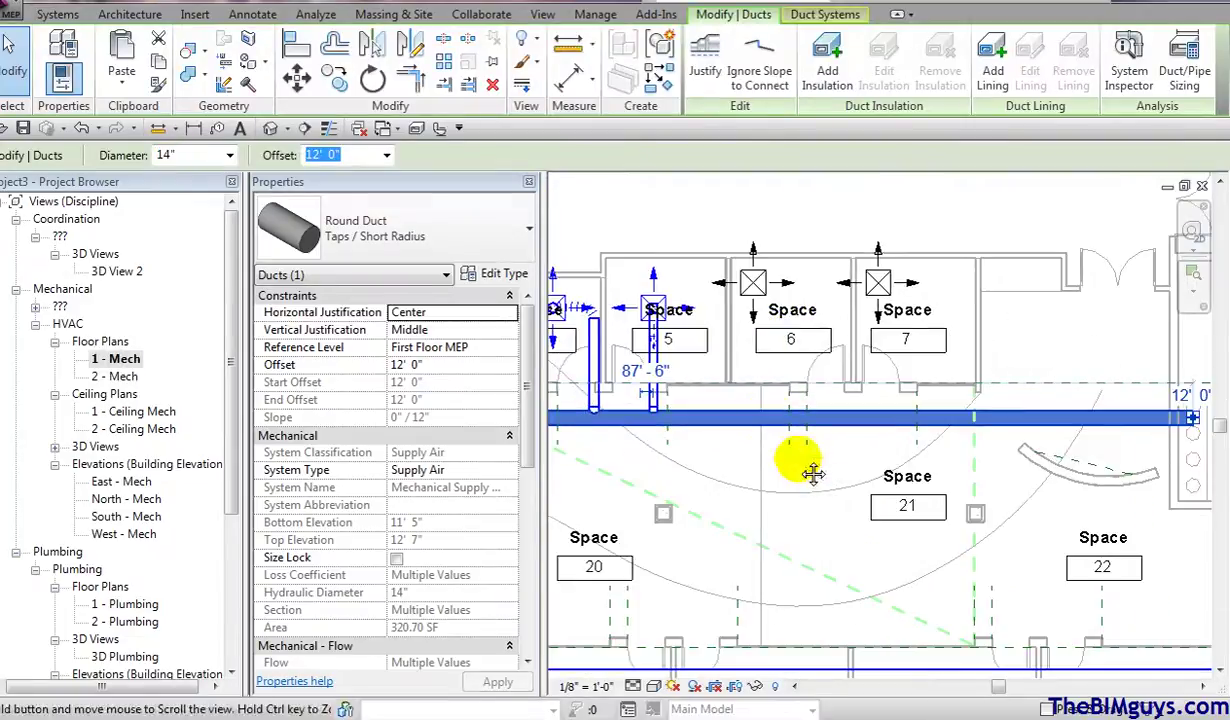
- Use Connect Into to branch the Space 6 and Space 7 supply diffusers into the main duct
click(755, 285)
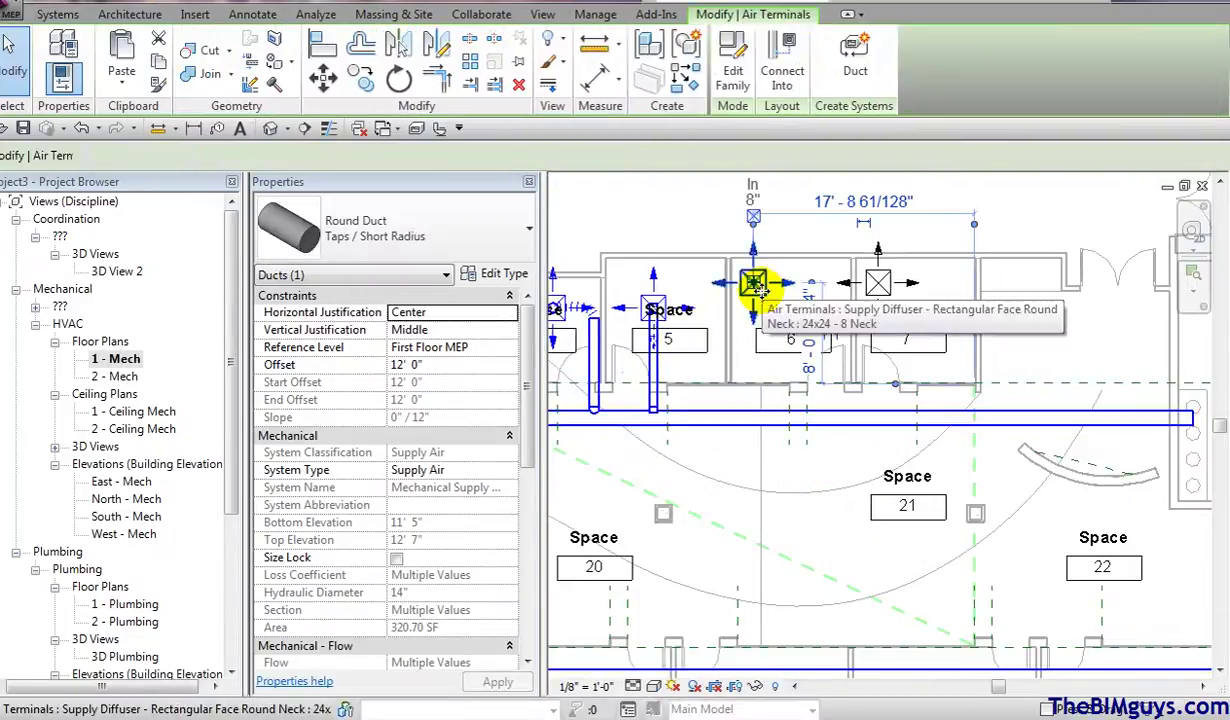
click(762, 65)
click(748, 418)
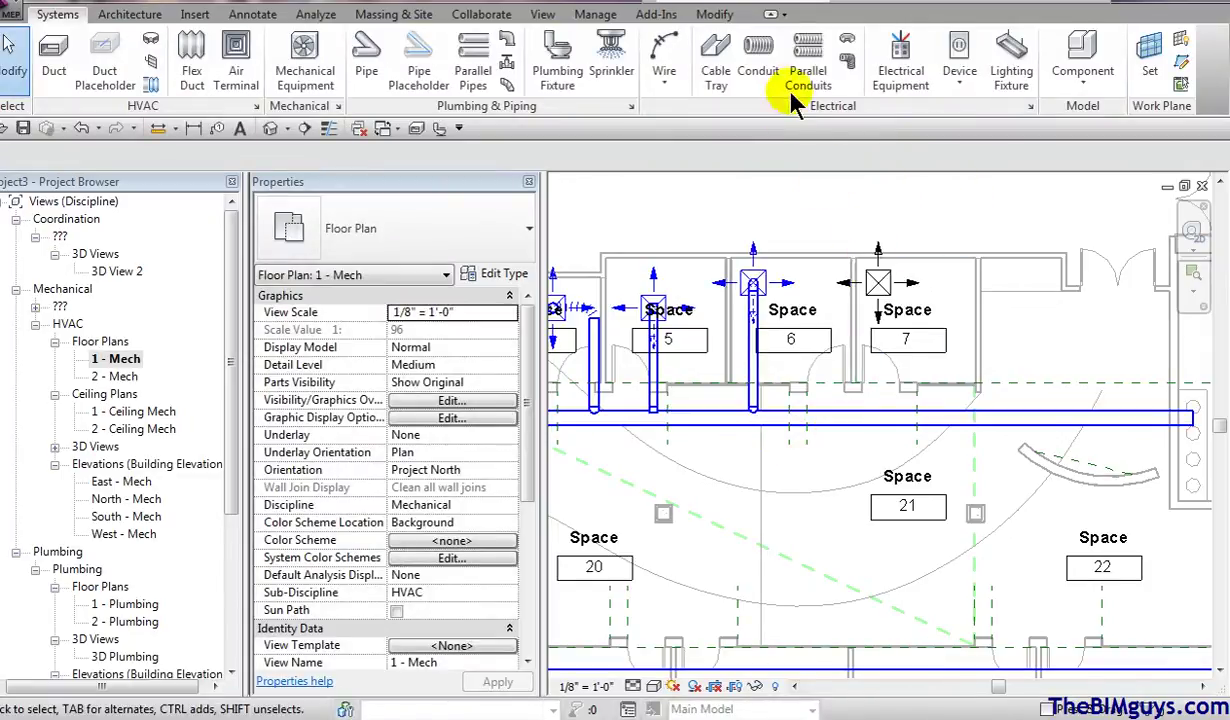
click(1020, 285)
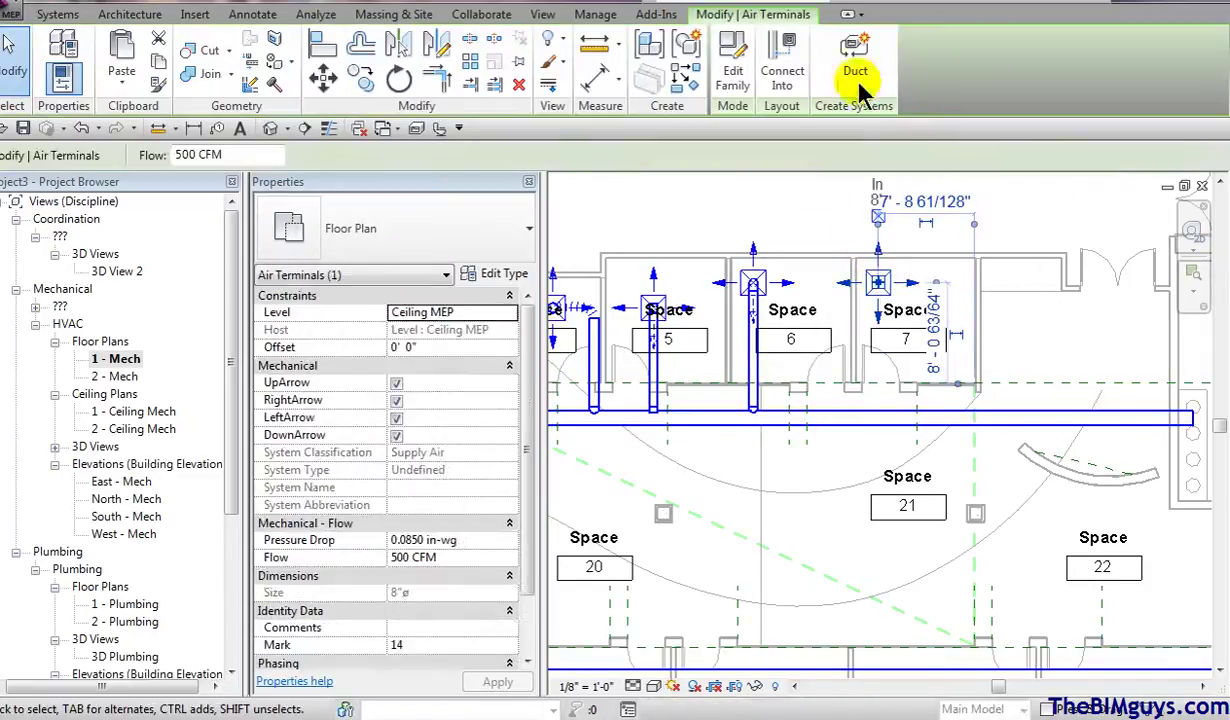
click(805, 88)
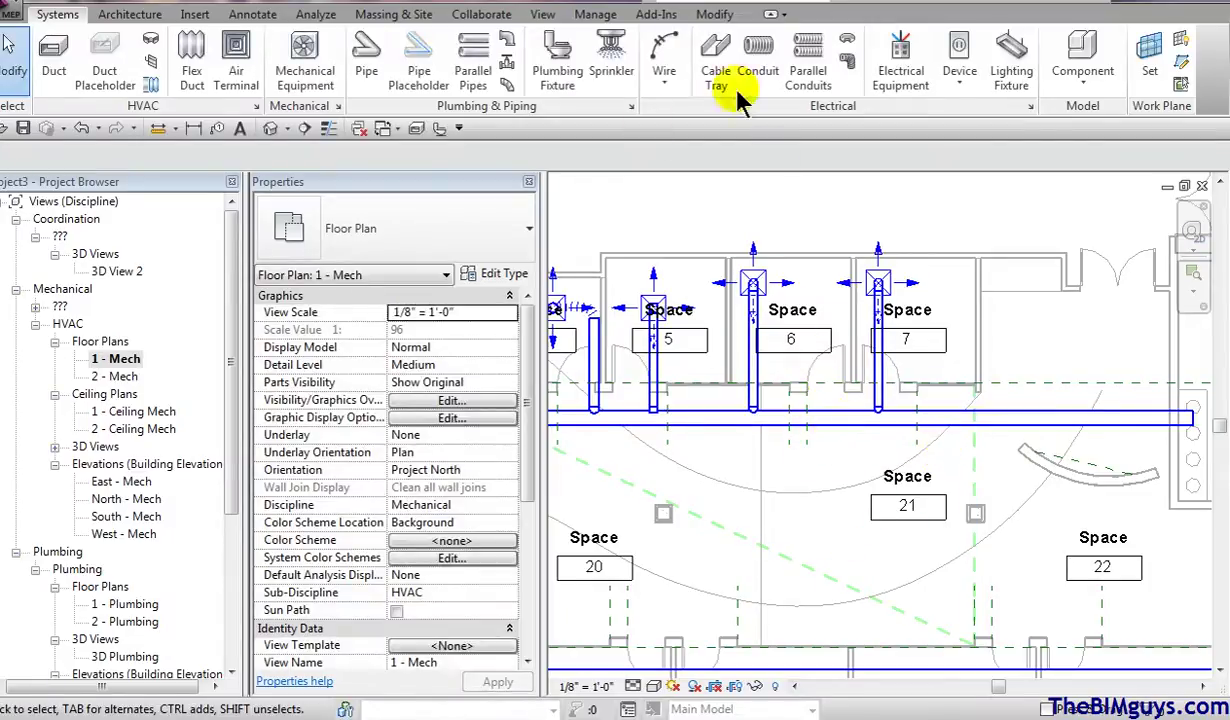
- Split the main supply duct between Space 6 and Space 7, then zoom out to Spaces 1–21
click(724, 14)
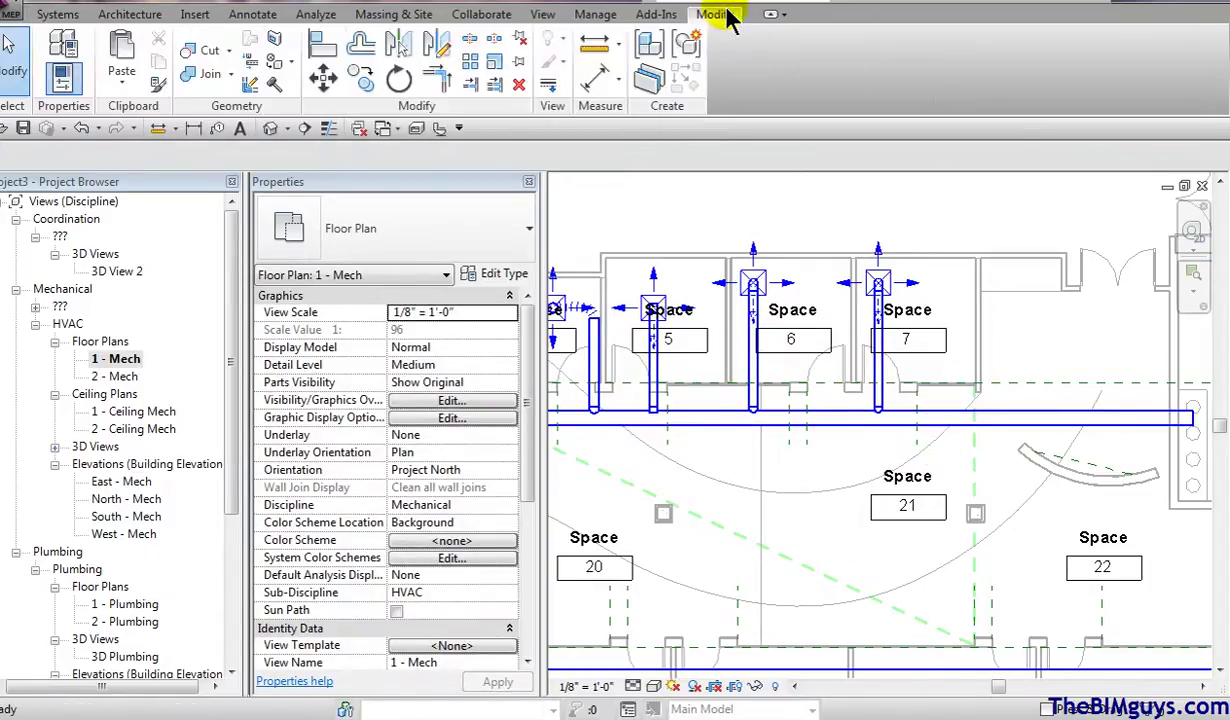
click(470, 40)
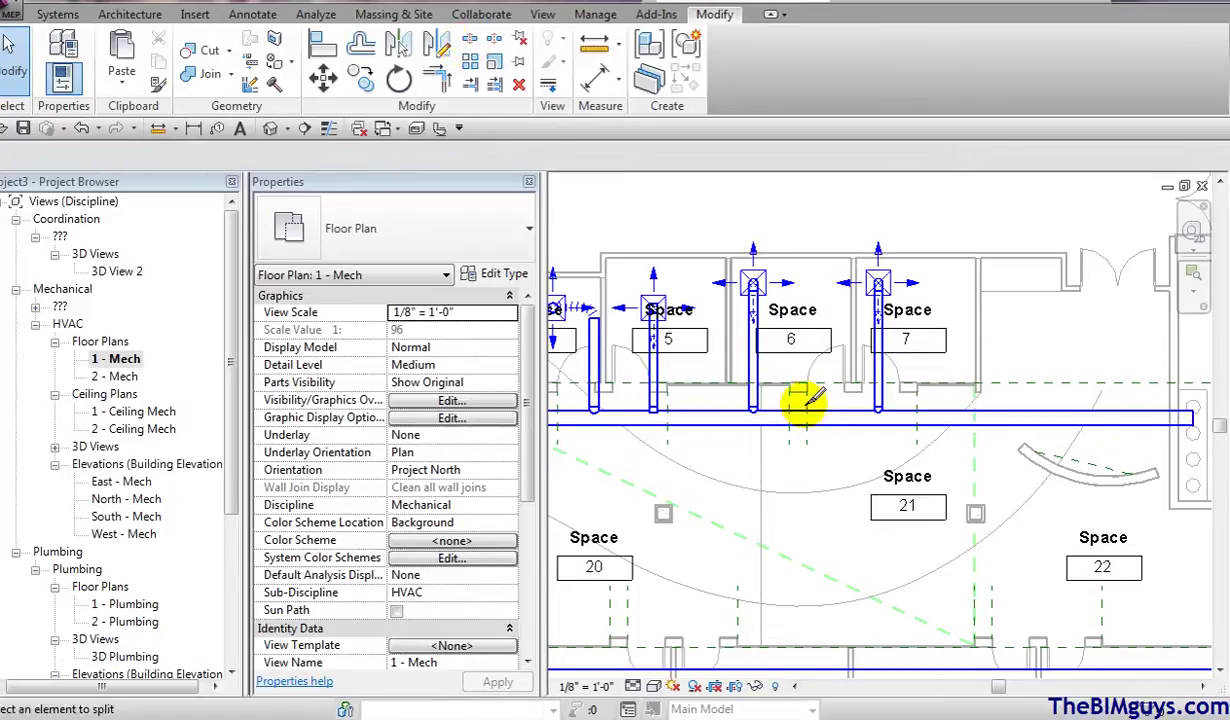
click(862, 505)
key(Escape)
middle_drag(772, 494, 1000, 498)
scroll(1000, 490, down, 2)
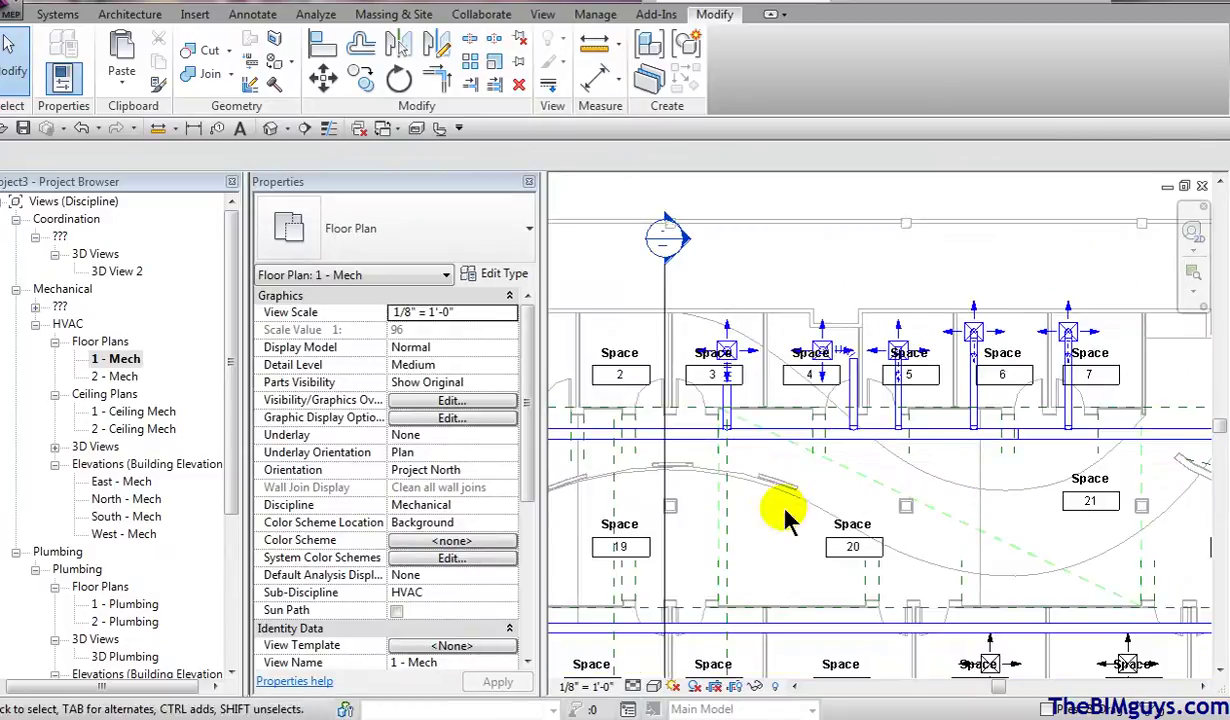
middle_drag(824, 494, 995, 393)
- Change both main duct pieces to 14" × 14" Rectangular Duct Mitered Elbows / Taps
key(Tab)
key(Tab)
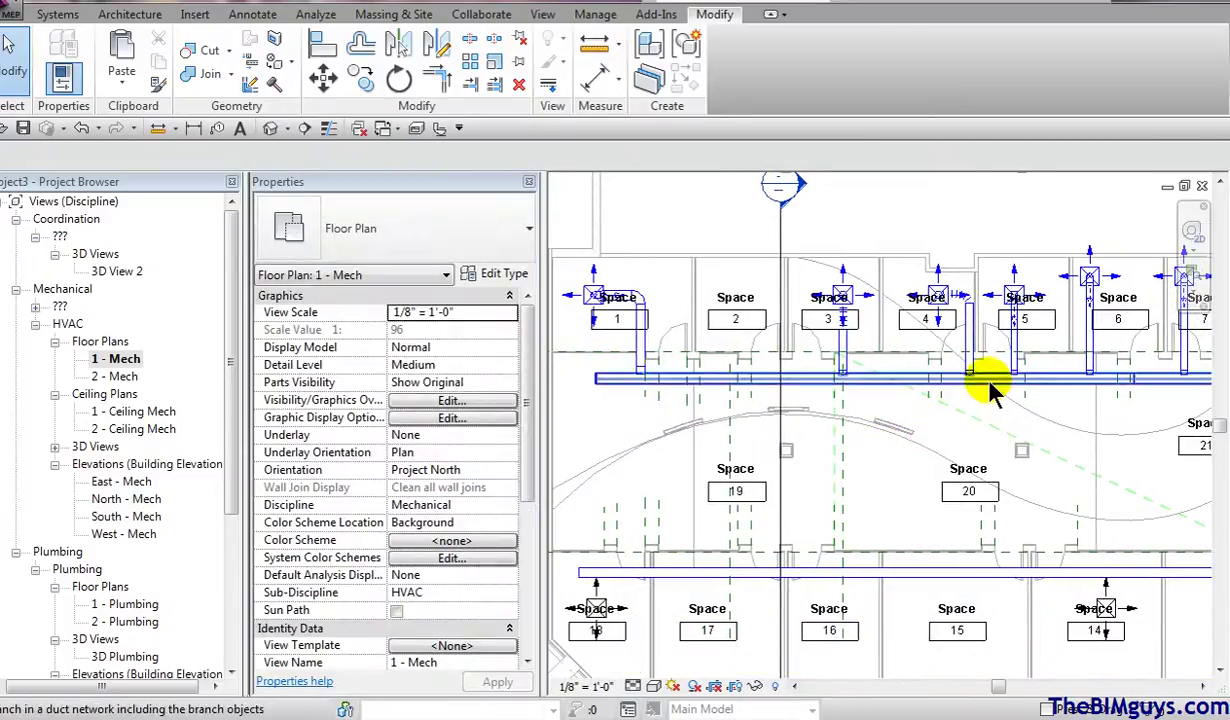
click(989, 382)
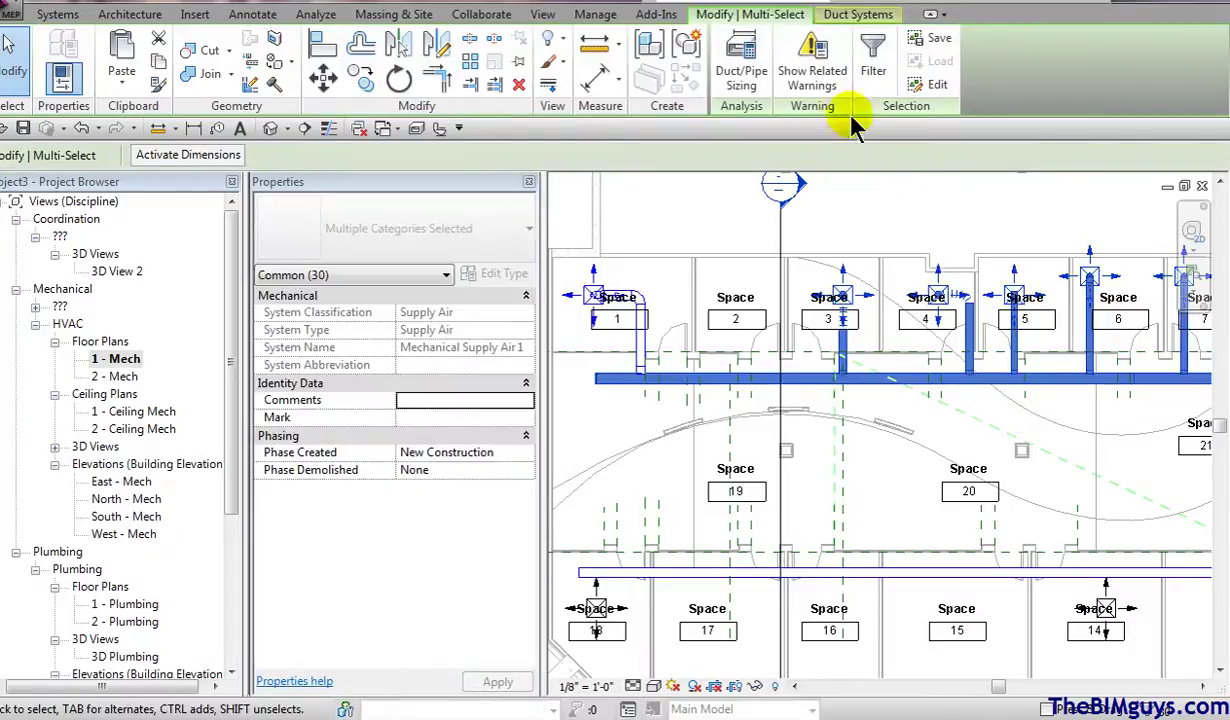
click(975, 412)
key(Escape)
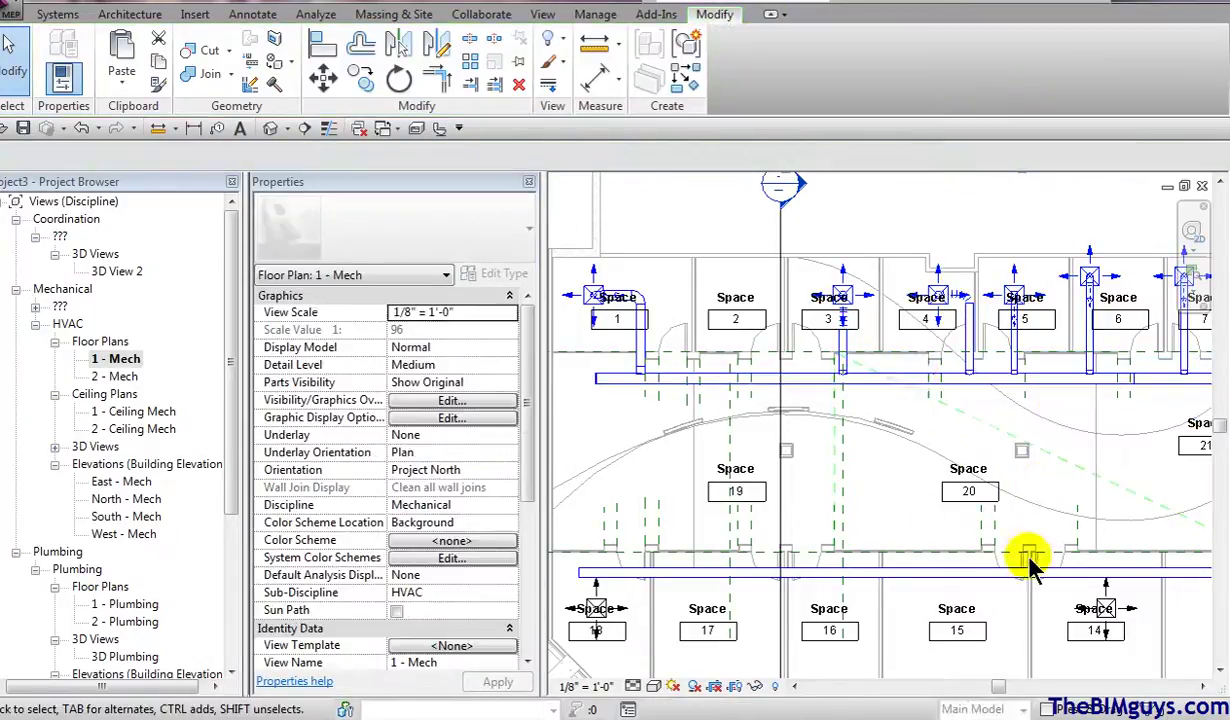
click(918, 390)
drag(1067, 383, 1147, 416)
click(503, 237)
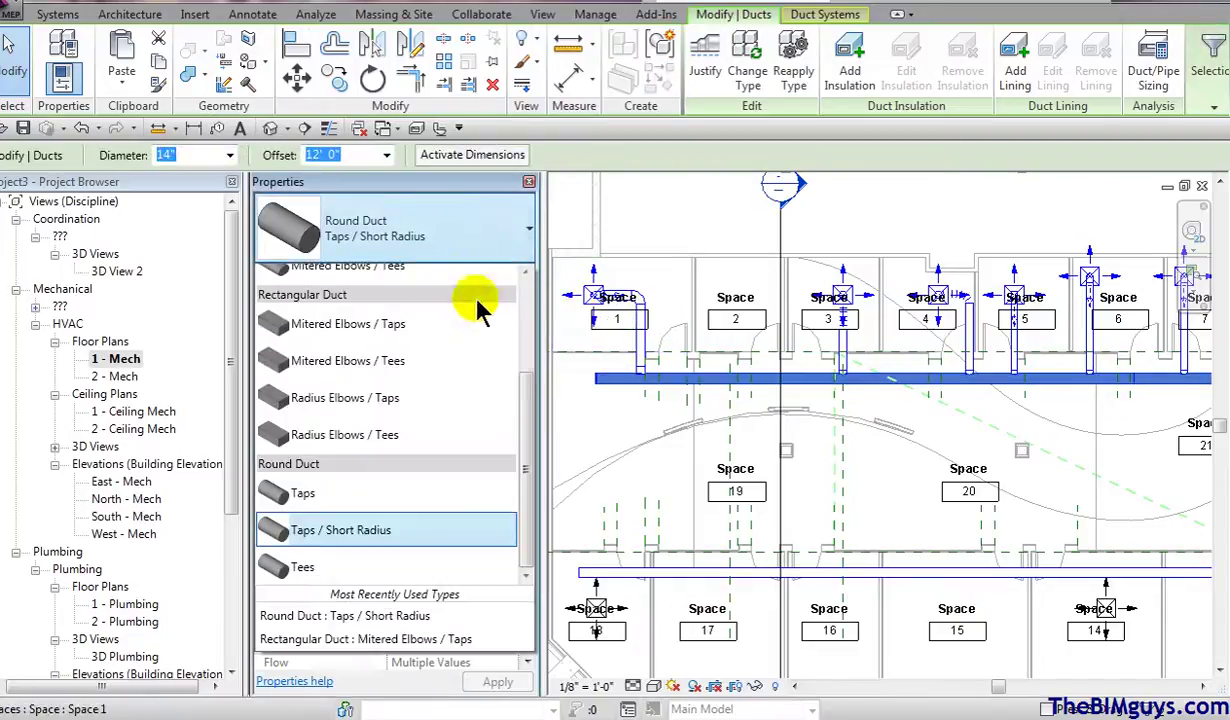
scroll(467, 324, up, 1)
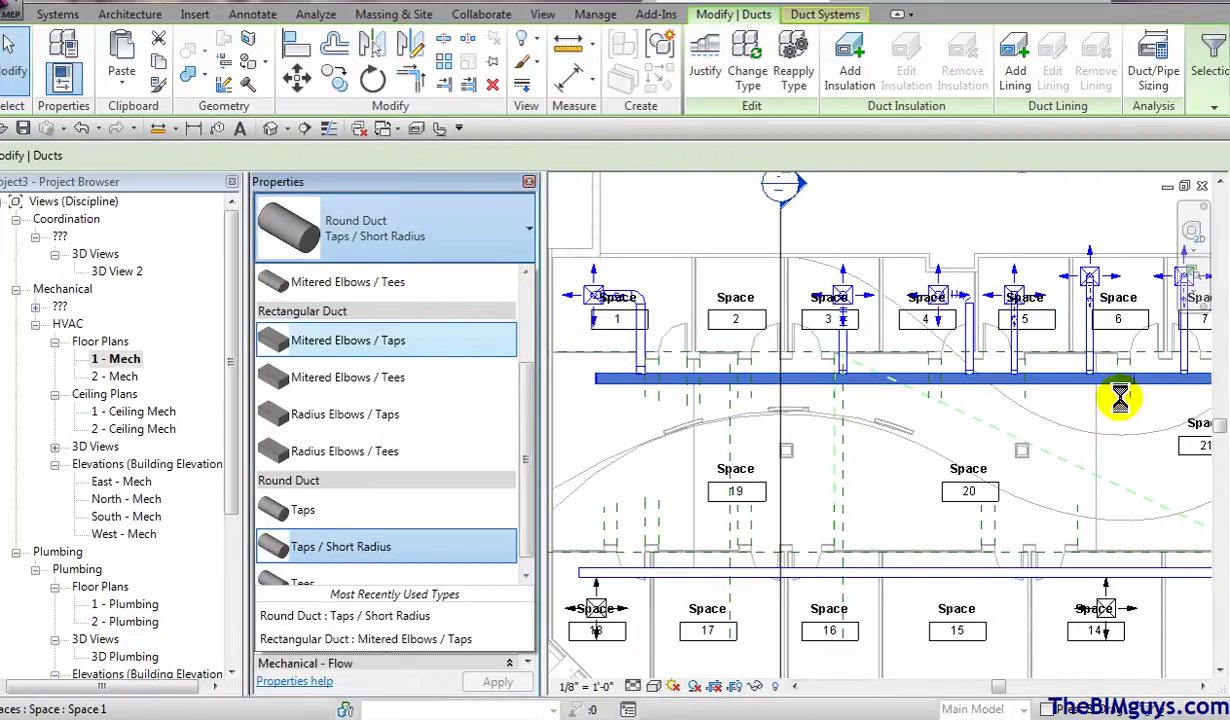
click(1148, 385)
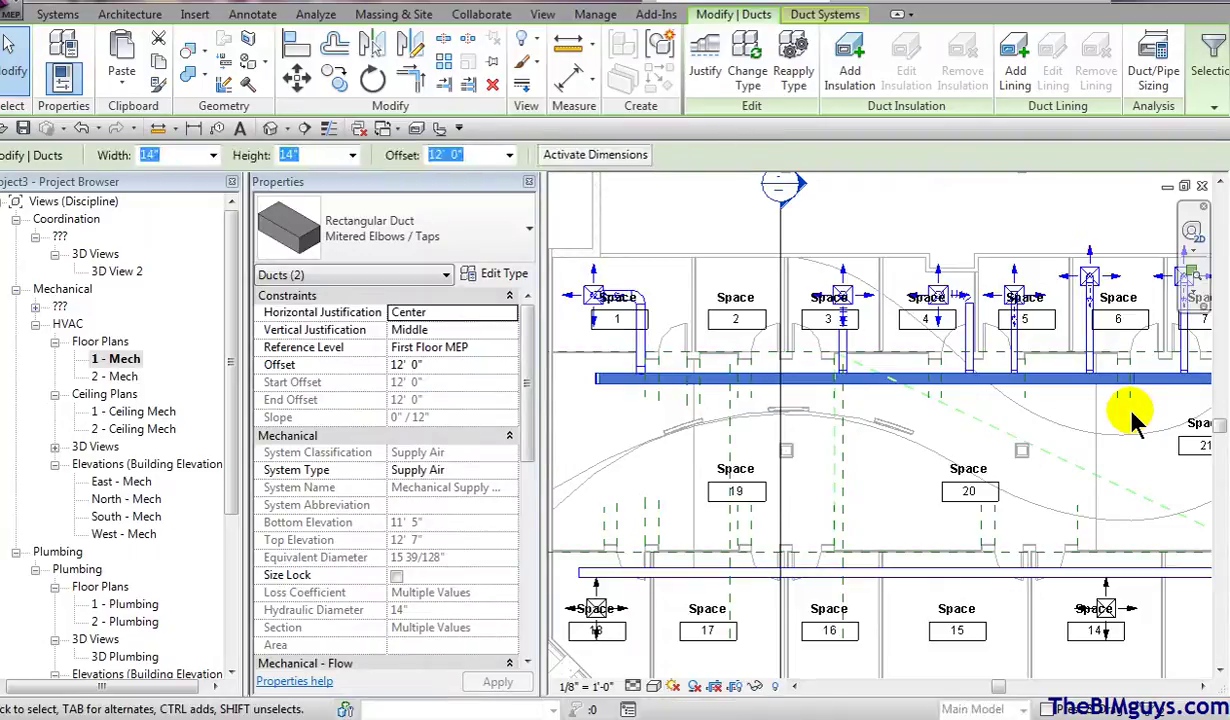
key(Escape)
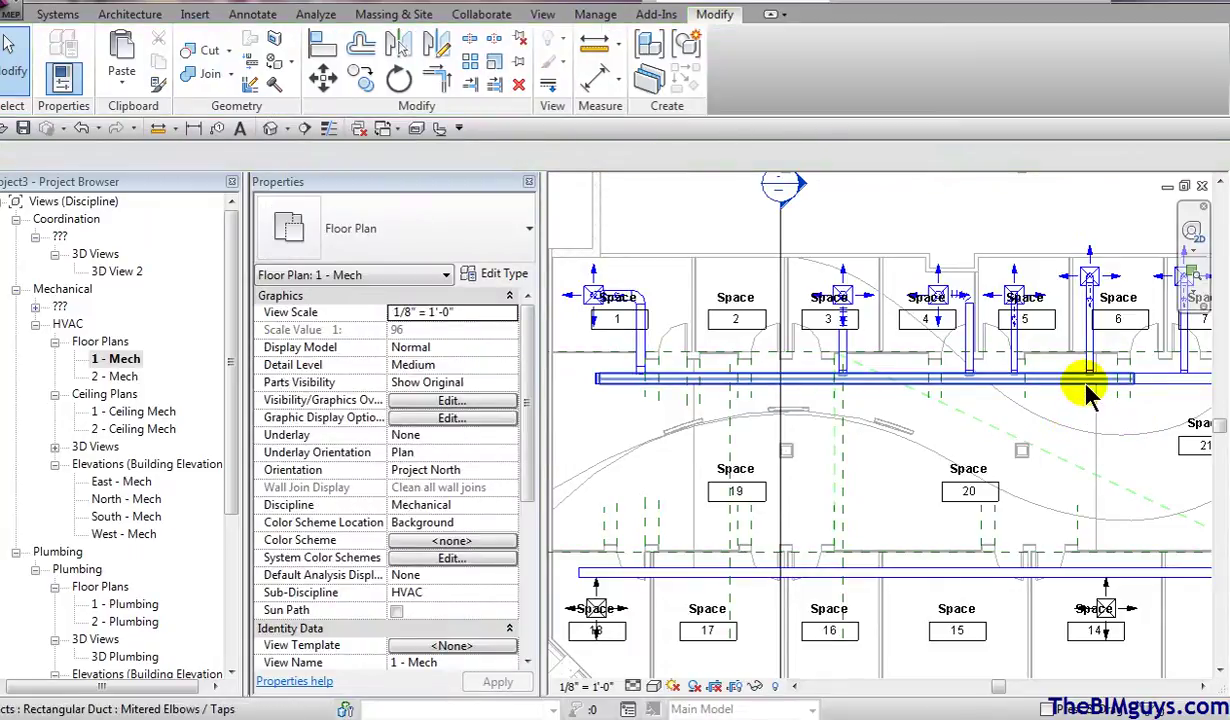
- Tab-select the supply duct network and auto-size it with Duct/Pipe Sizing, then inspect the sized run
key(Tab)
click(1090, 392)
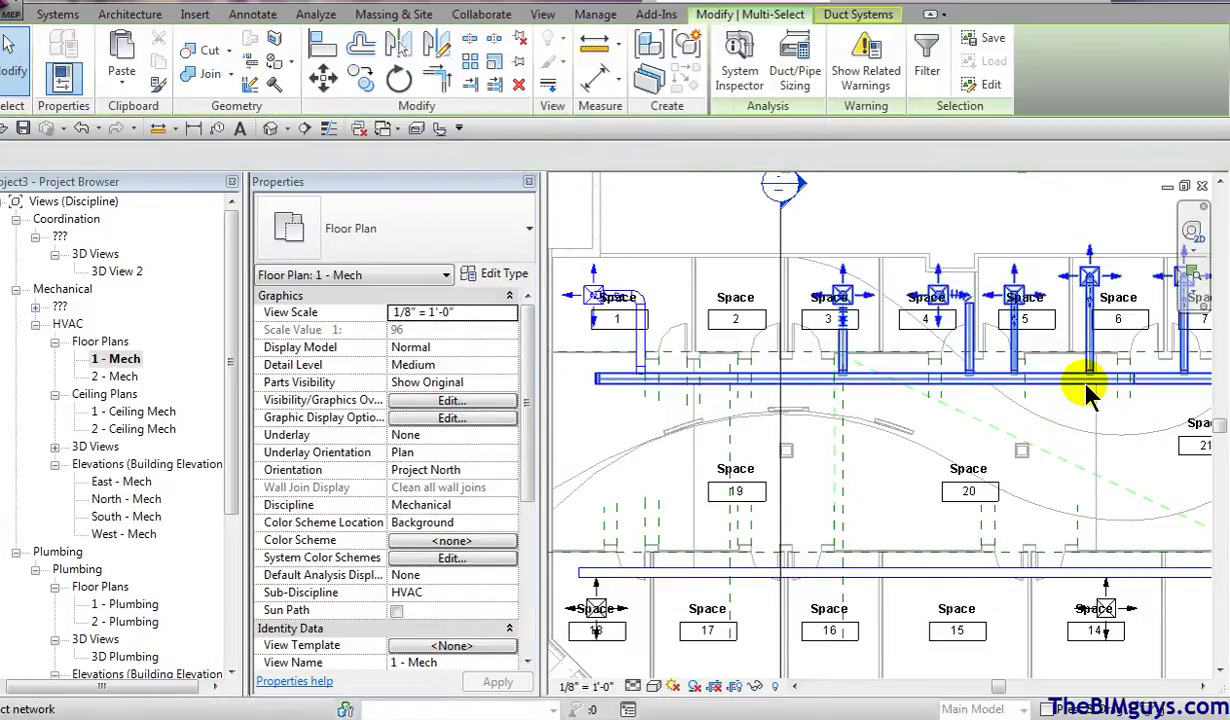
click(800, 85)
click(529, 502)
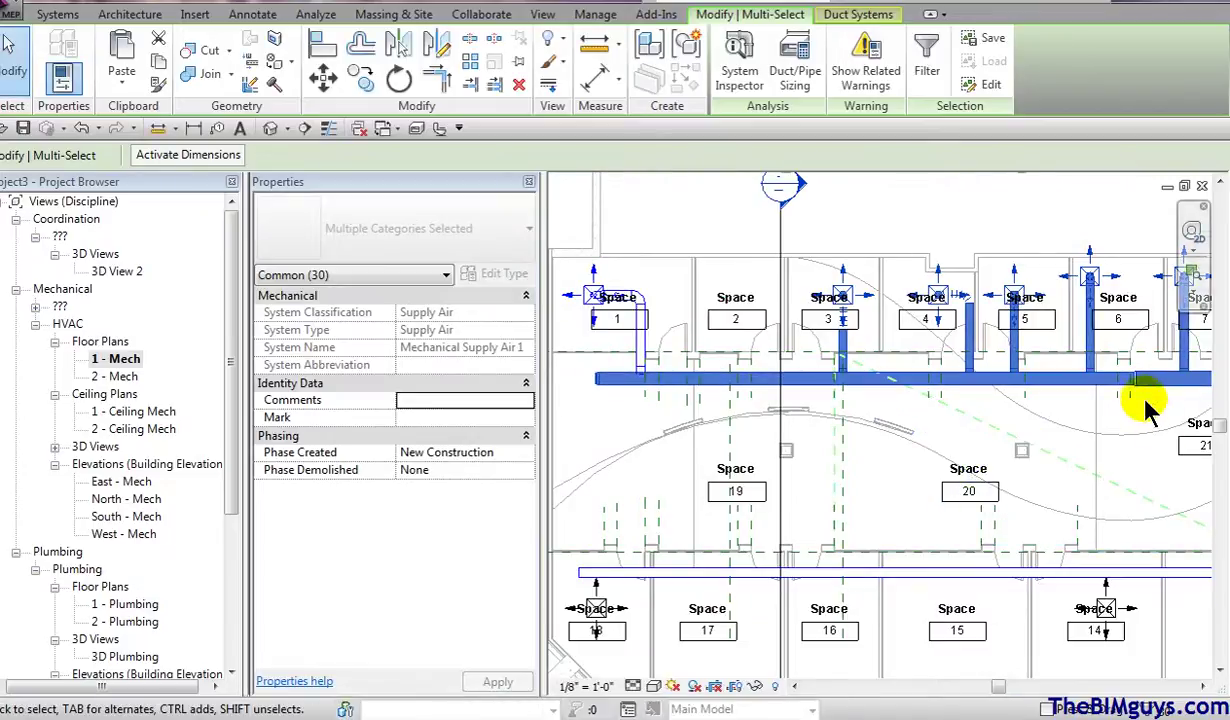
scroll(1112, 406, up, 8)
middle_drag(1085, 467, 753, 575)
scroll(1015, 520, down, 5)
scroll(1005, 565, down, 2)
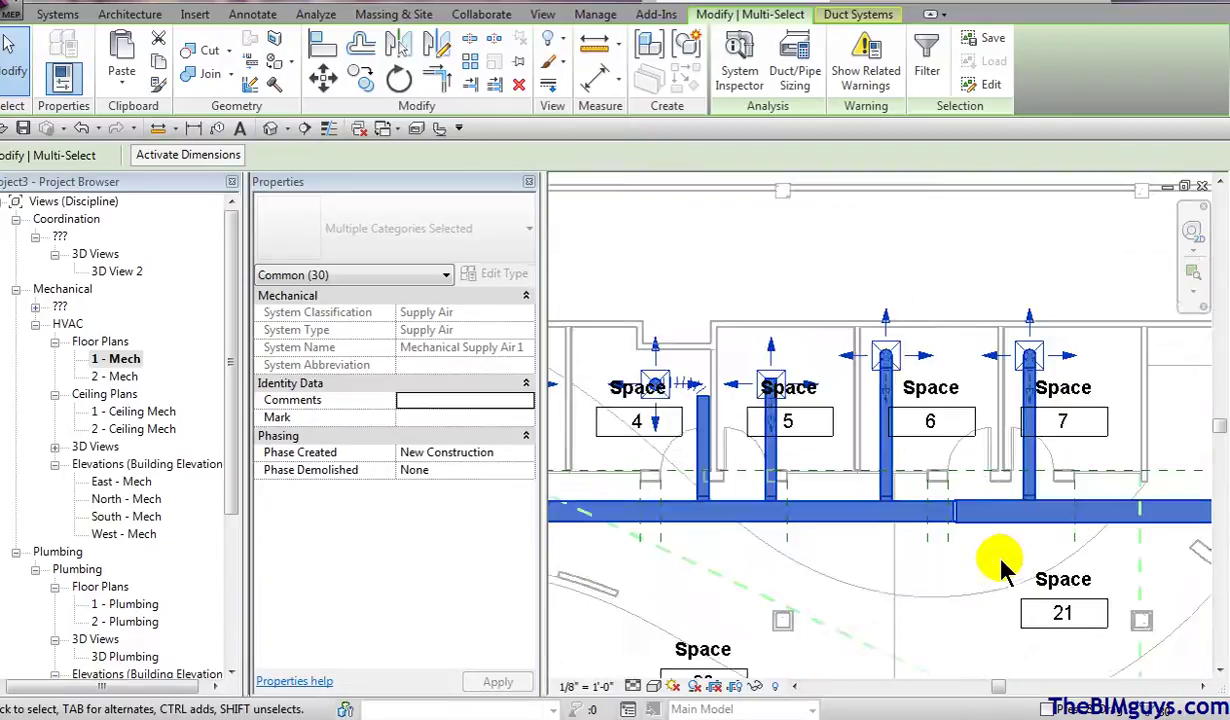
scroll(770, 562, down, 4)
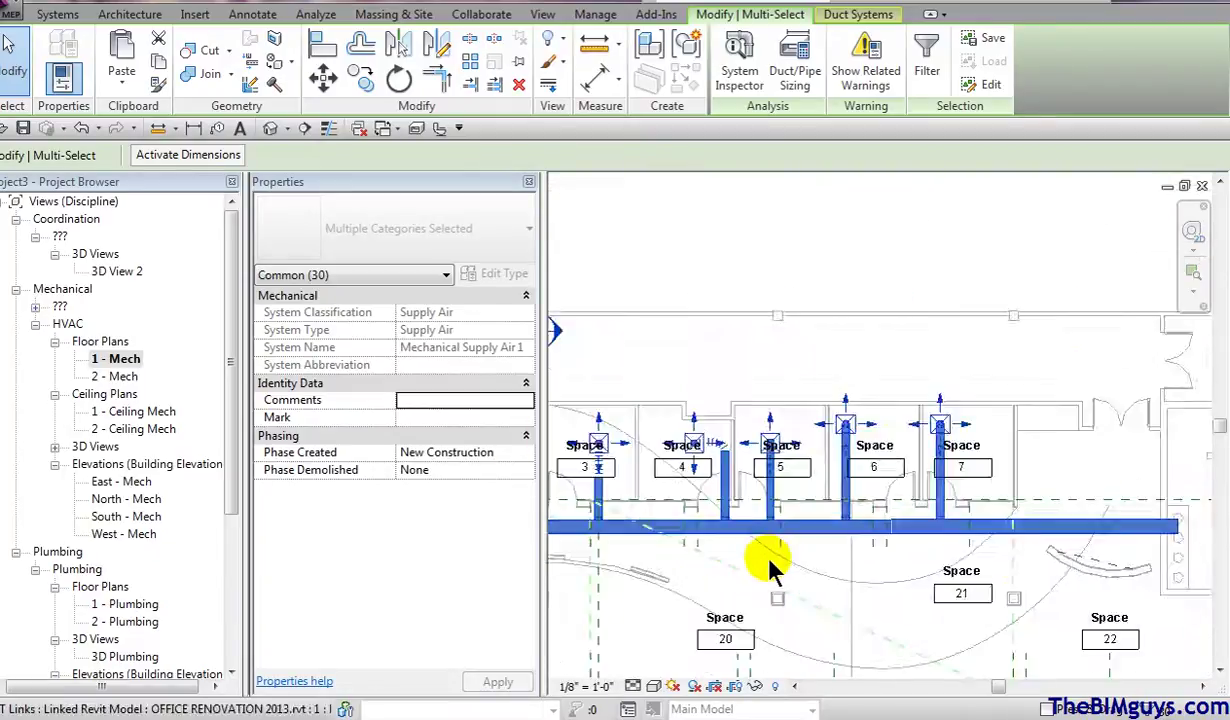
- In Section 1, try a 10' offset on the rectangular duct and cancel the resulting error
double_click(708, 413)
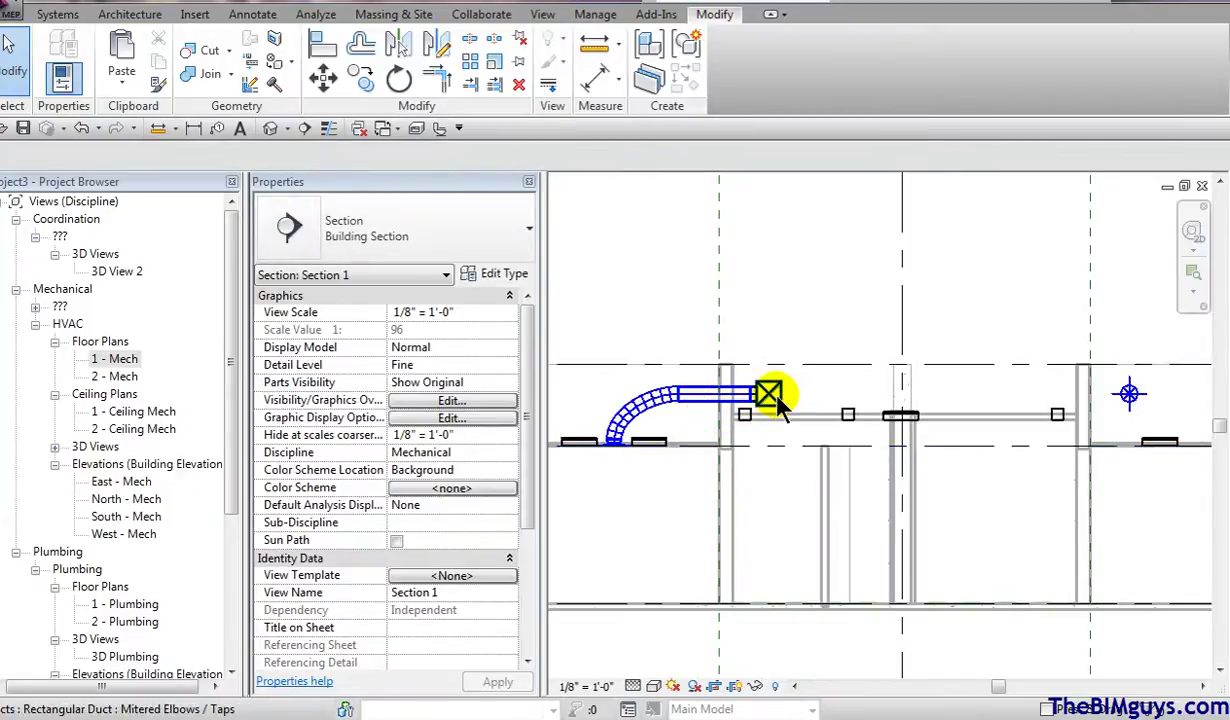
click(768, 396)
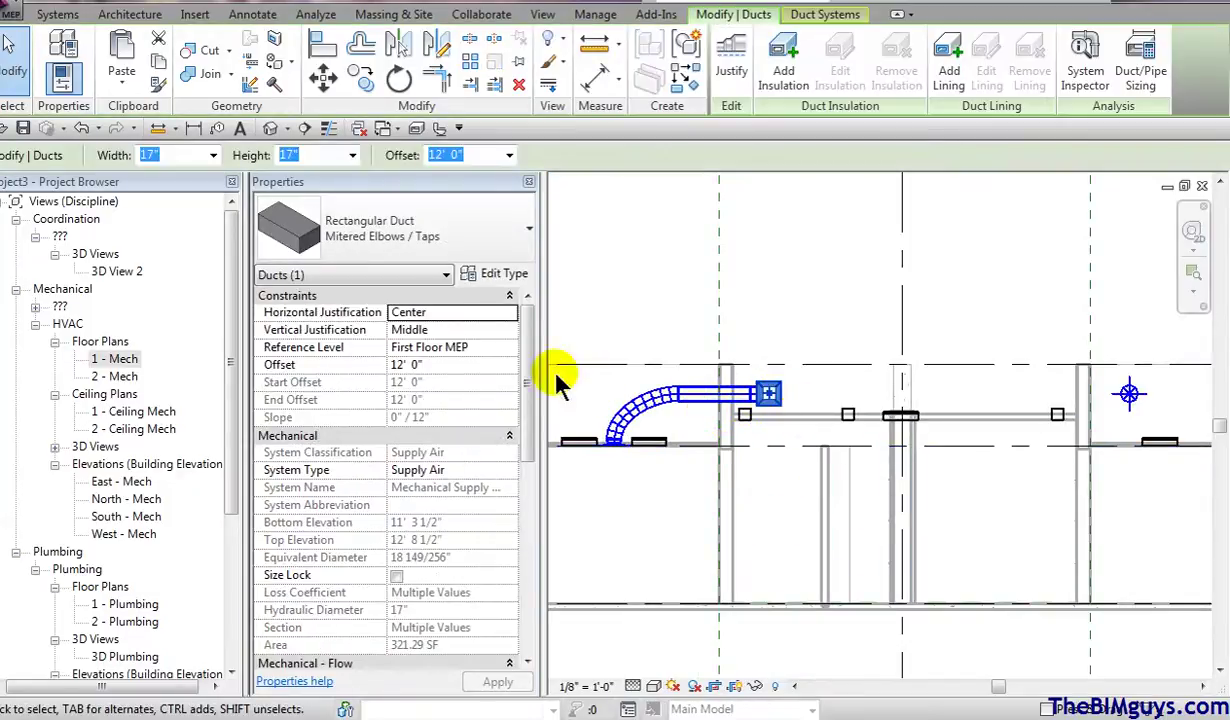
click(399, 366)
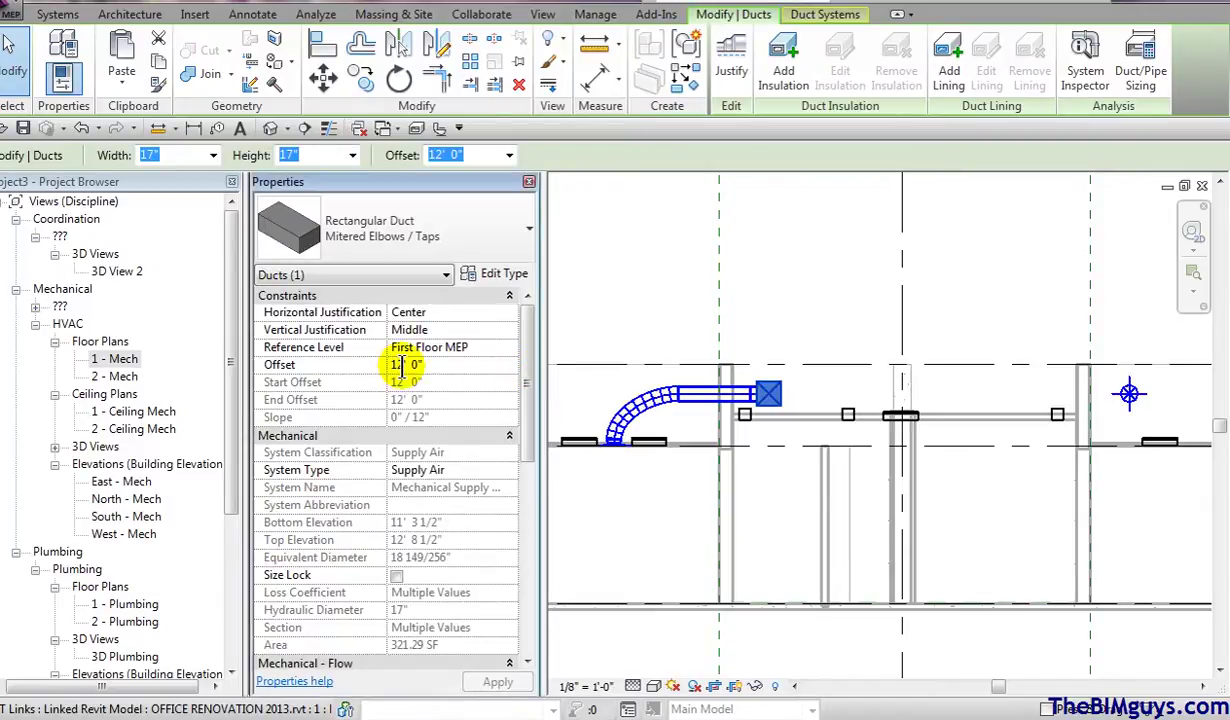
text(10)
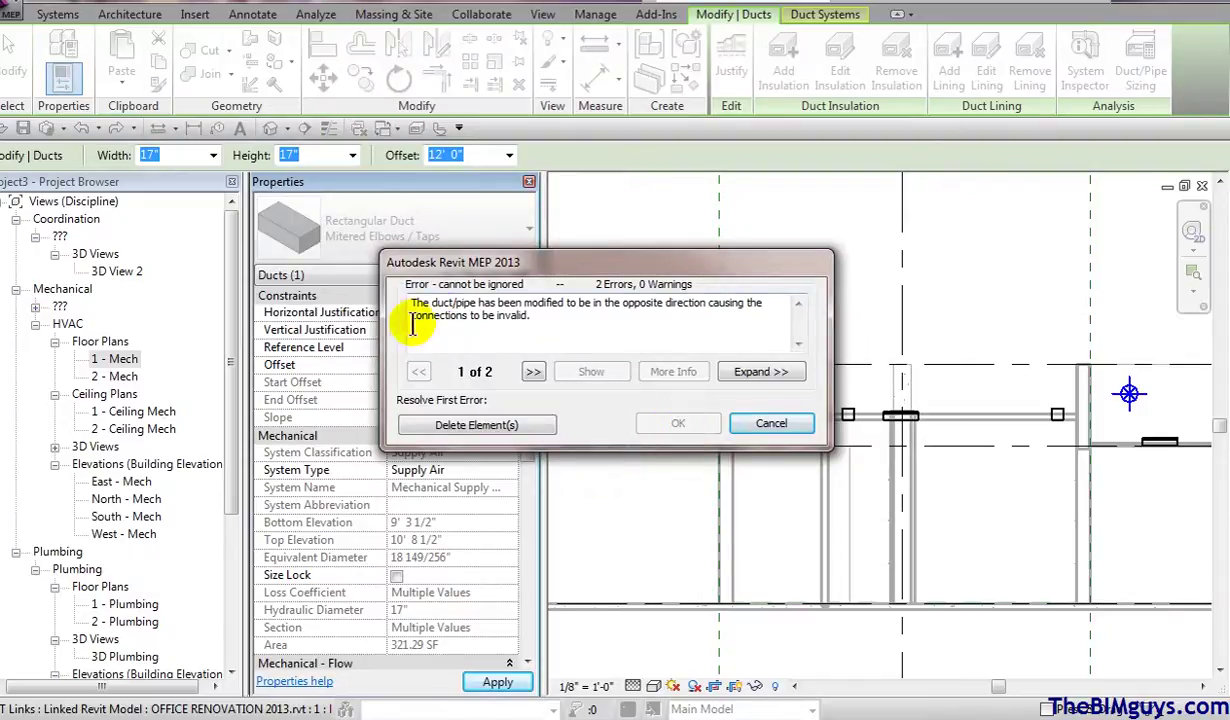
click(778, 425)
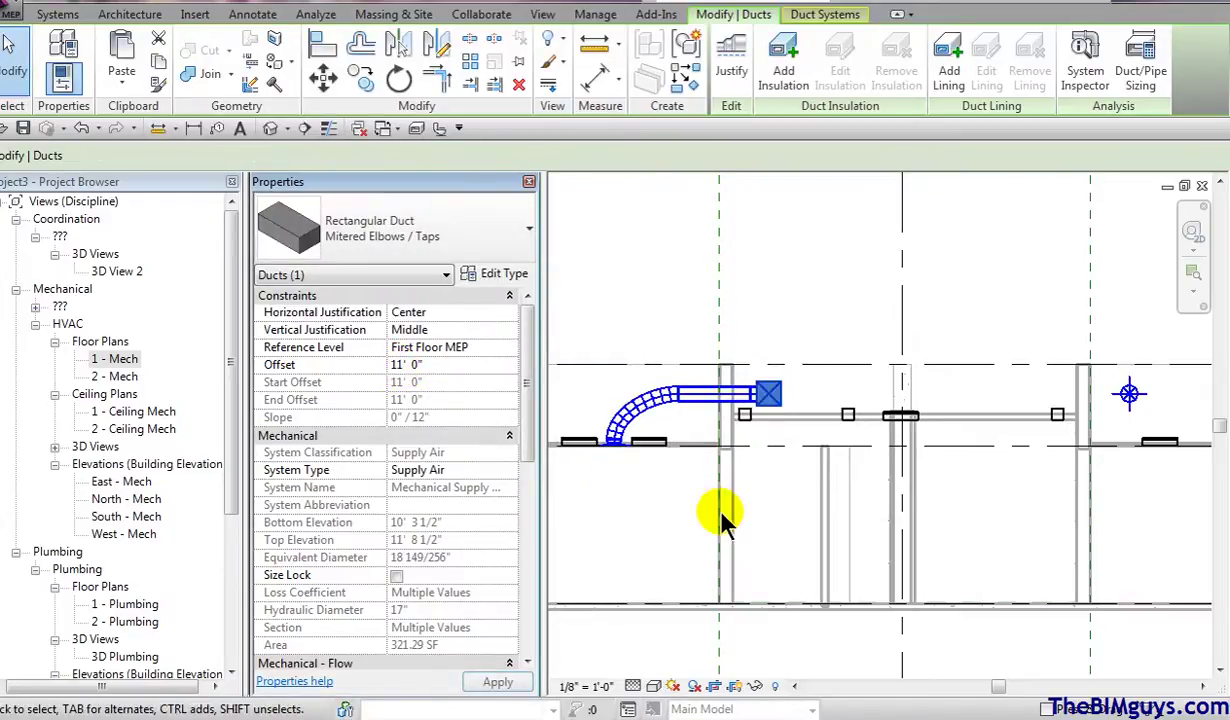
click(663, 492)
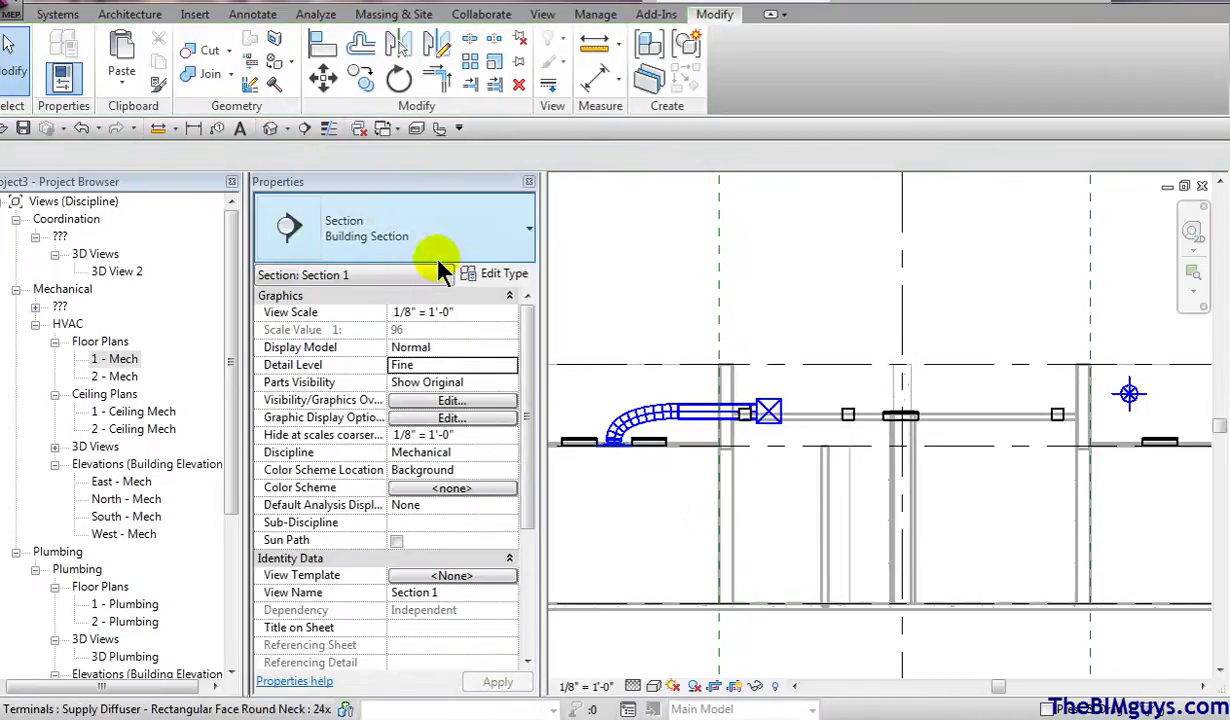
- In the default 3D view, convert two more diffusers' rigid drops to flex duct
click(270, 129)
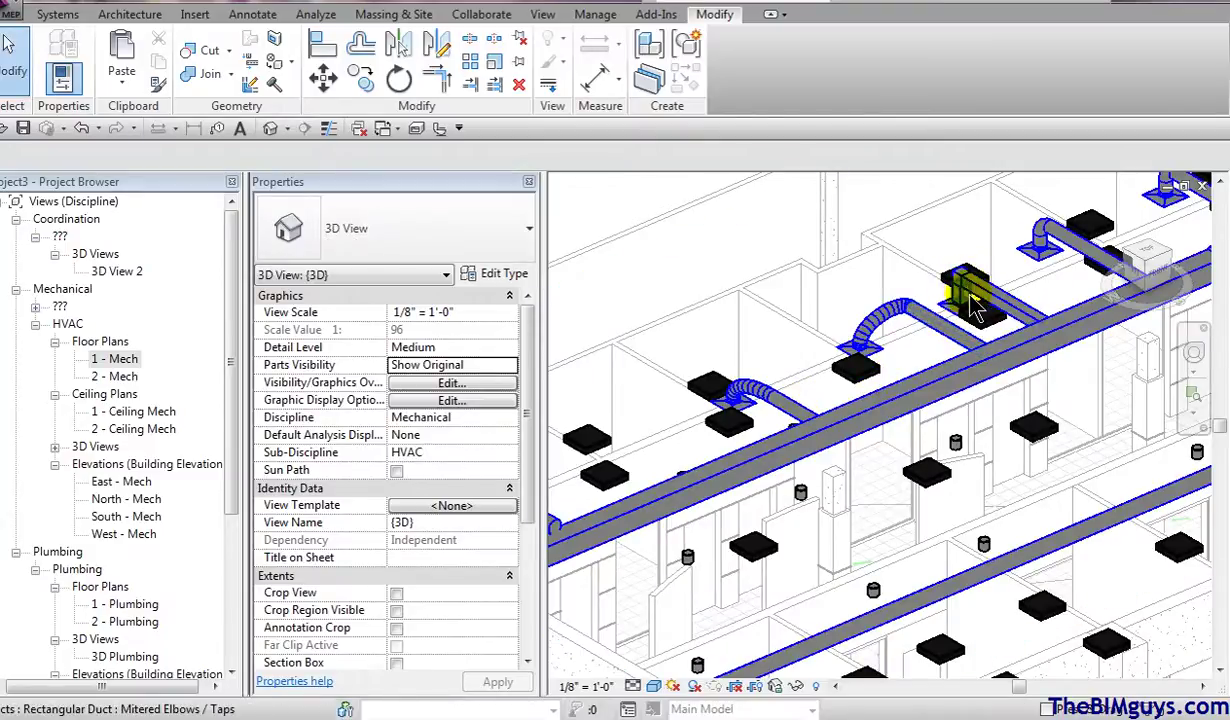
middle_drag(920, 358, 750, 432)
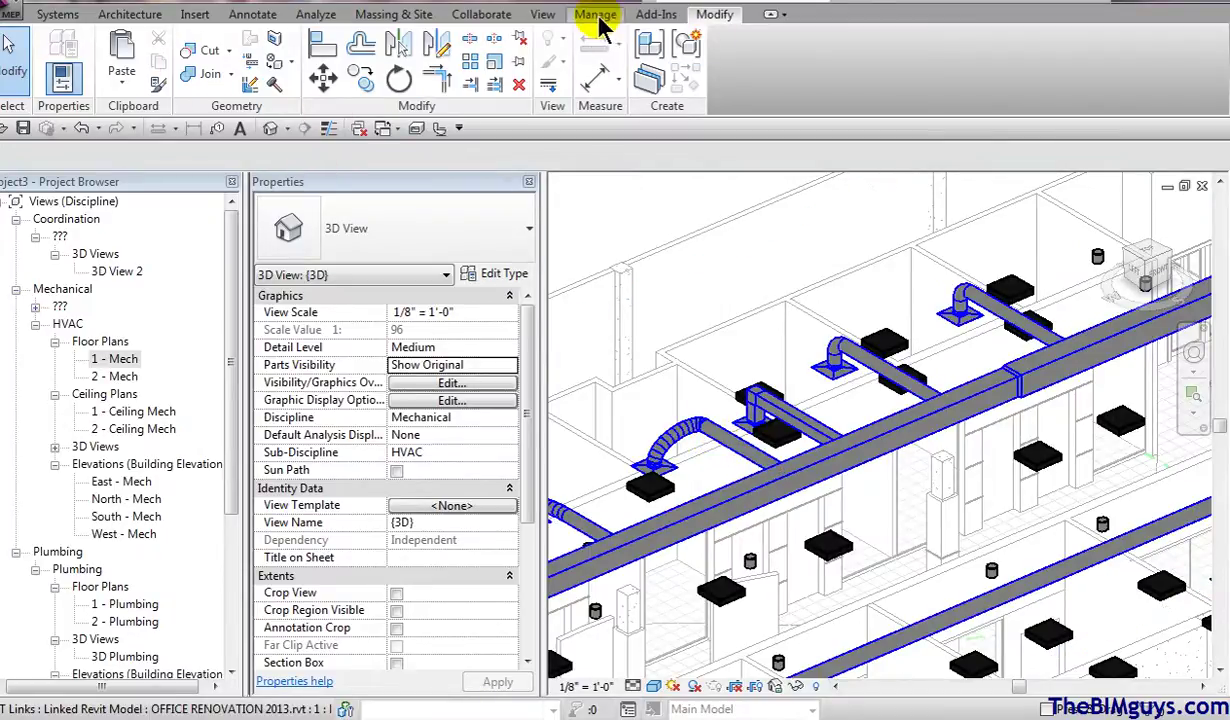
click(57, 14)
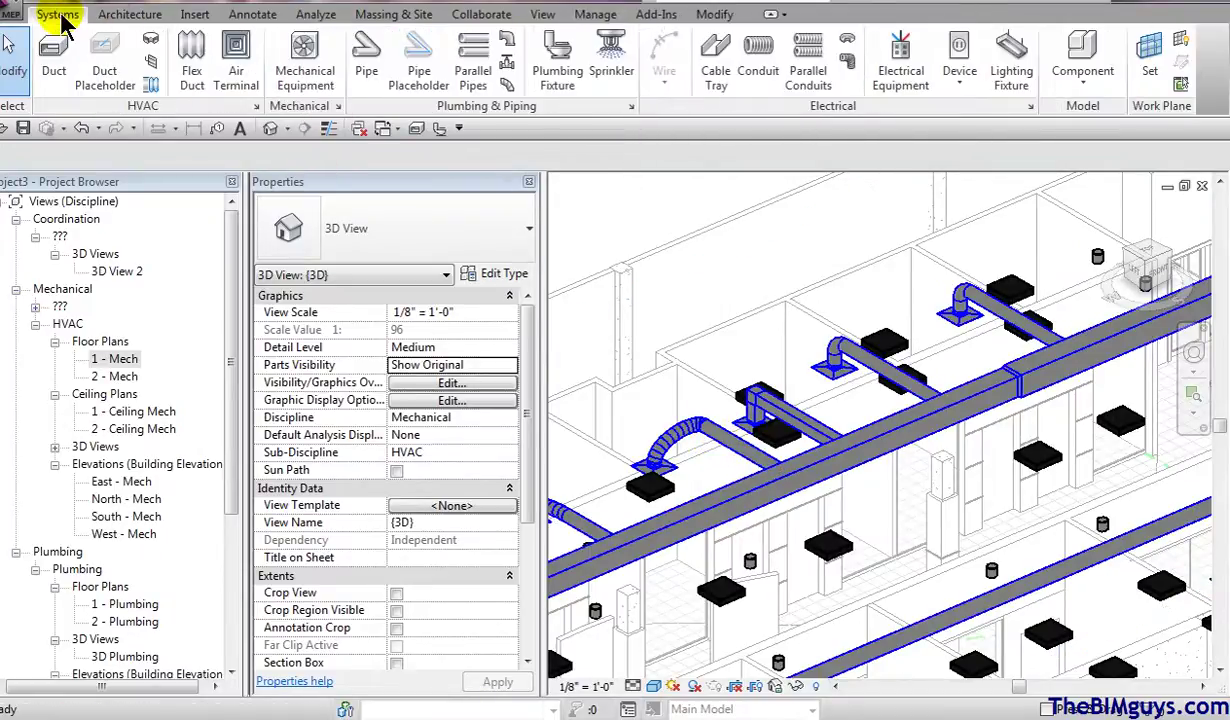
click(151, 84)
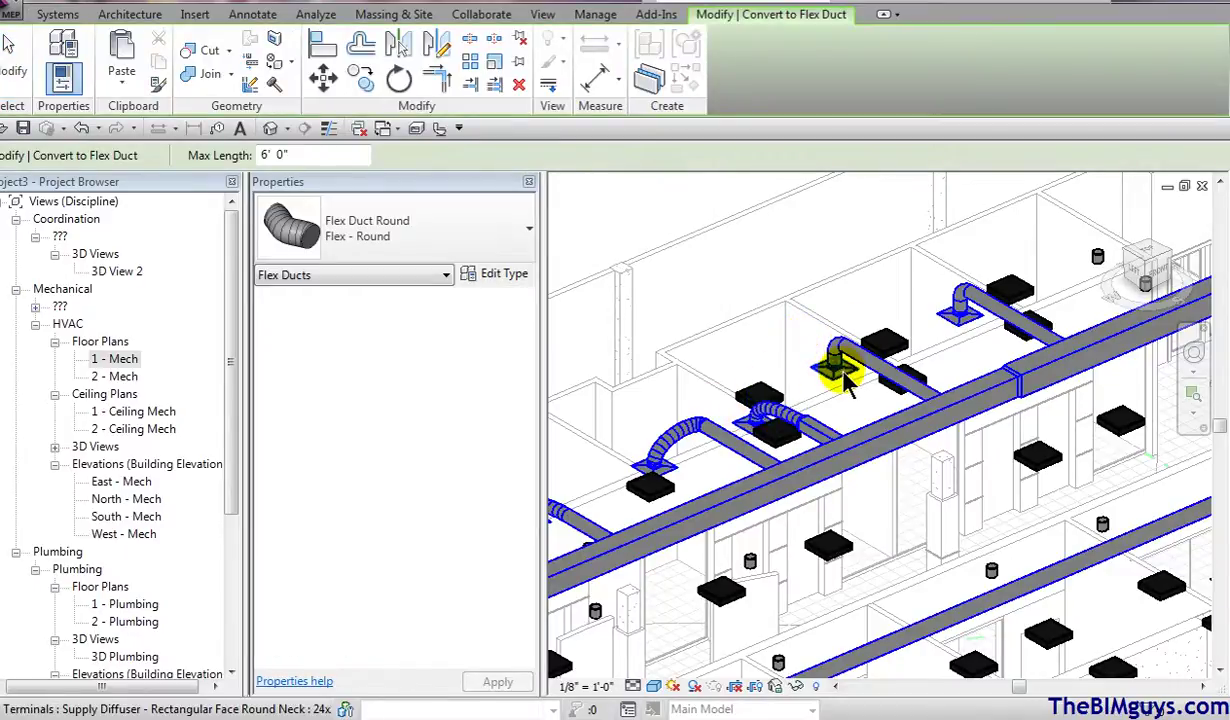
click(898, 333)
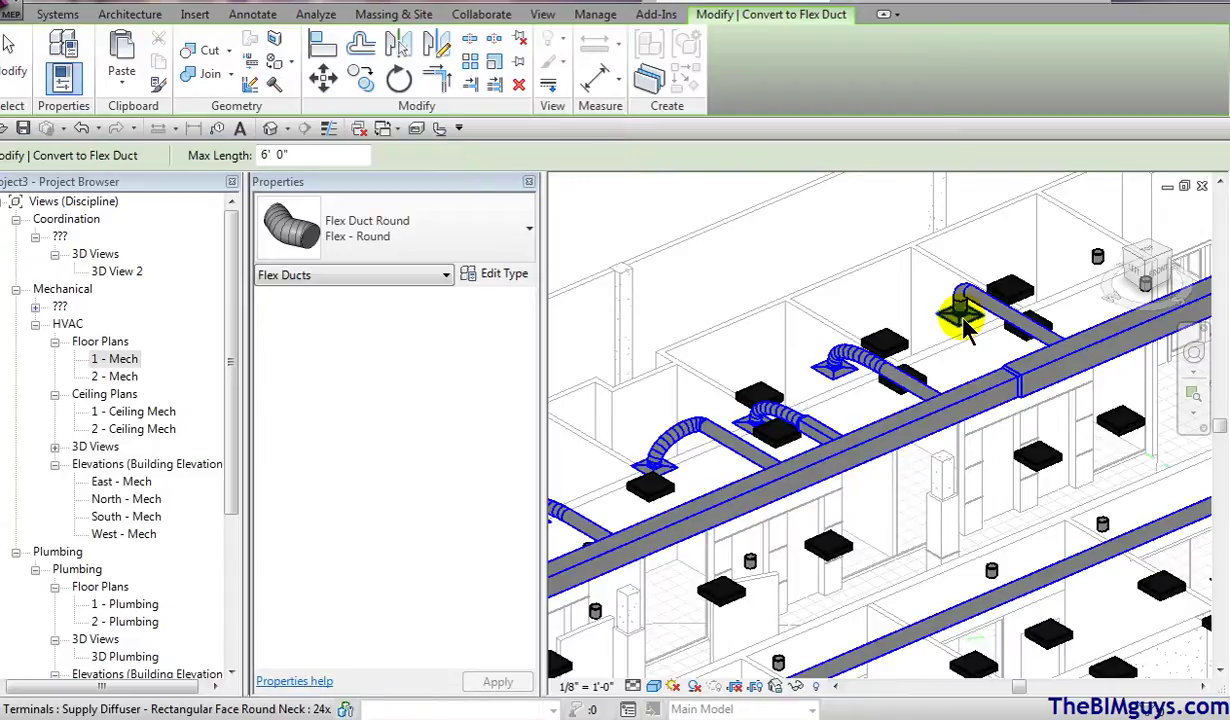
click(963, 326)
key(Escape)
key(Escape)
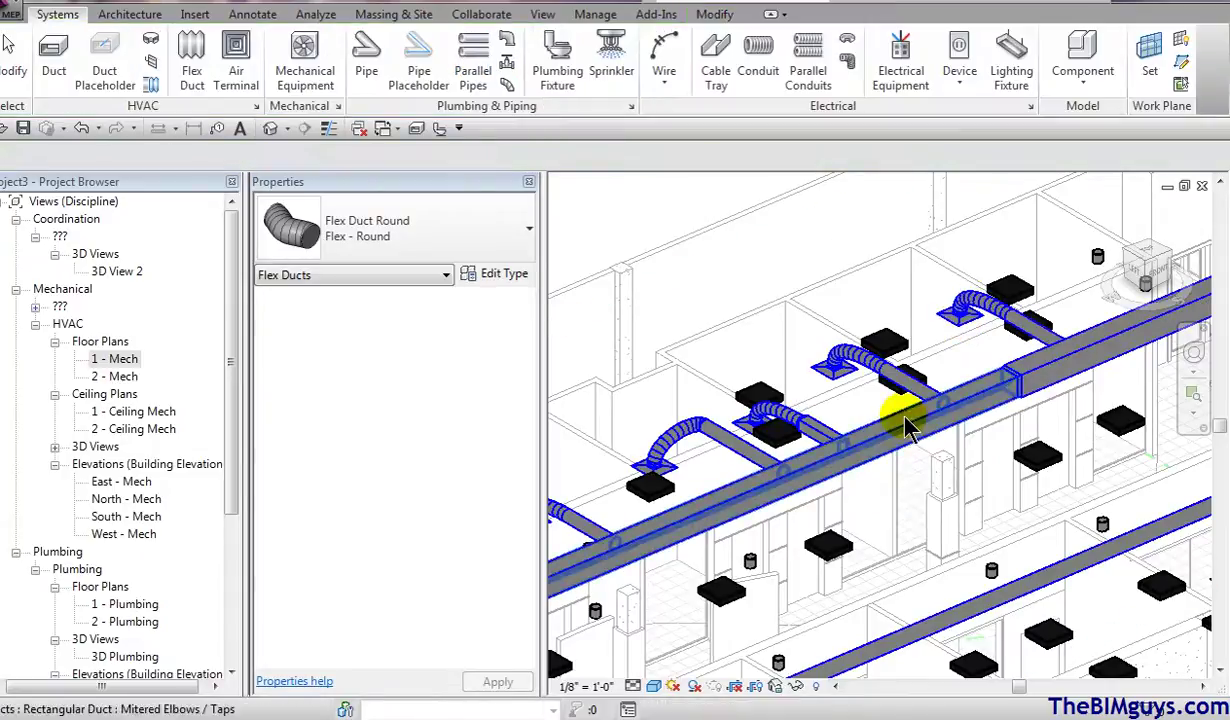
- Lower the rectangular main supply duct to a 10' 0" offset
click(908, 430)
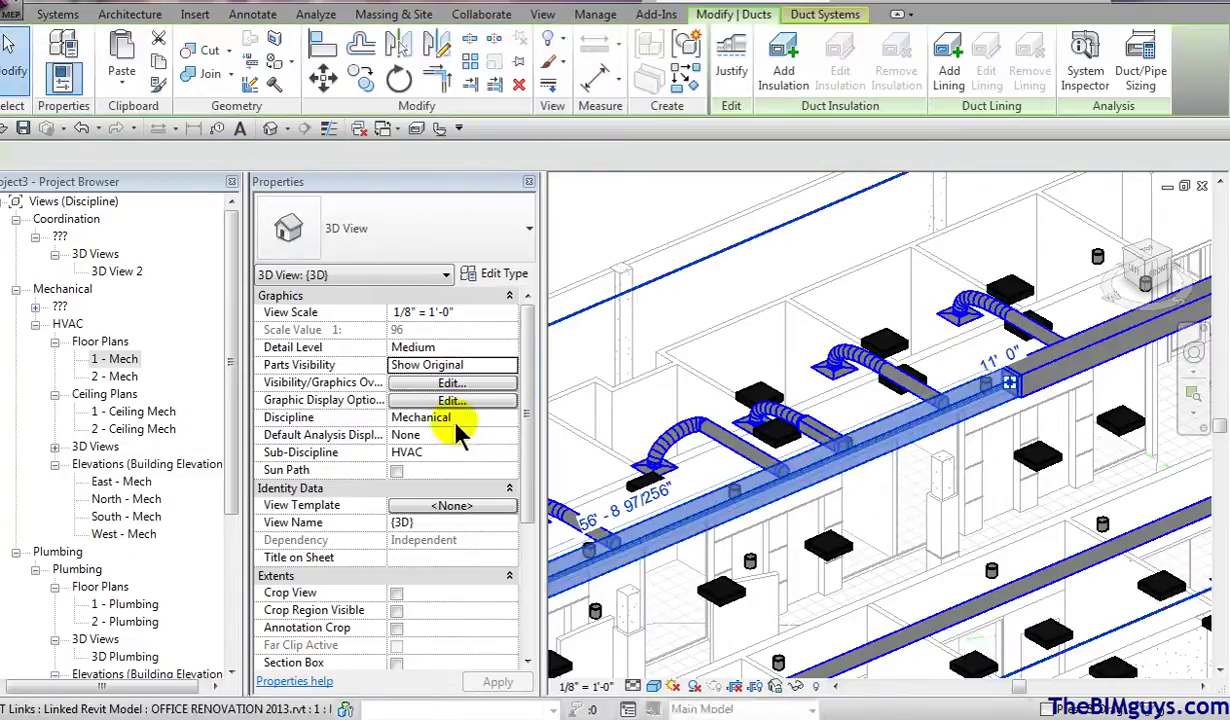
click(401, 367)
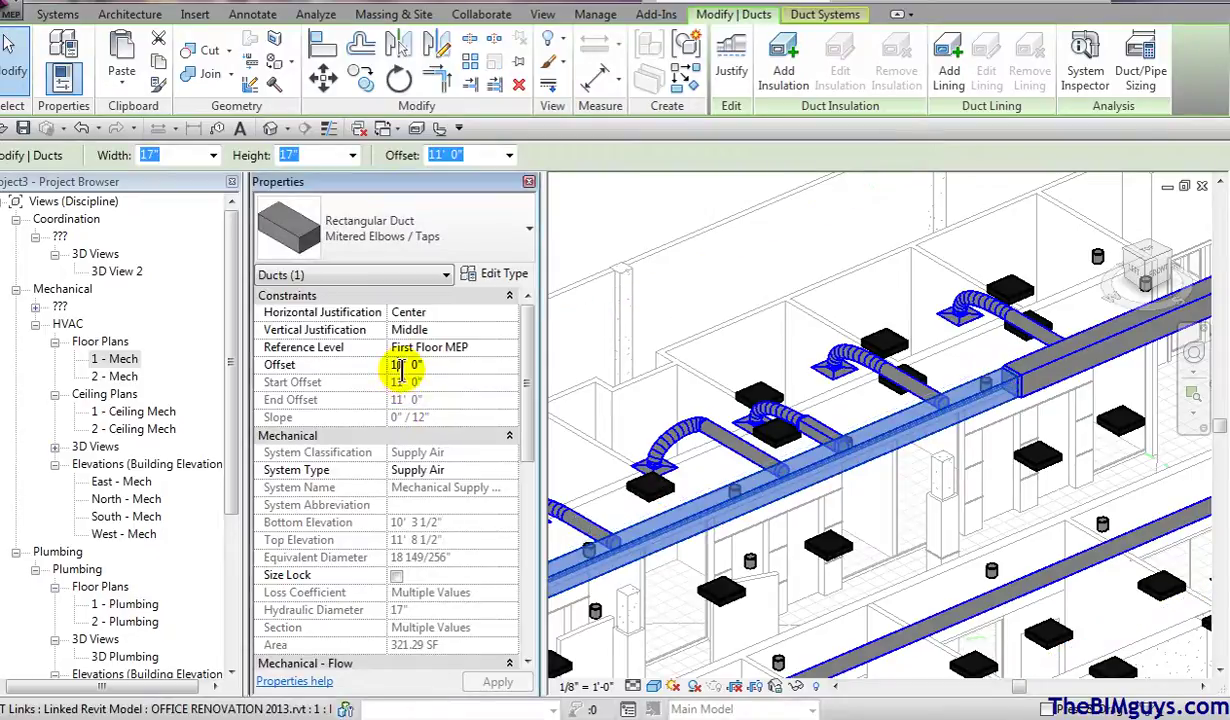
text(10)
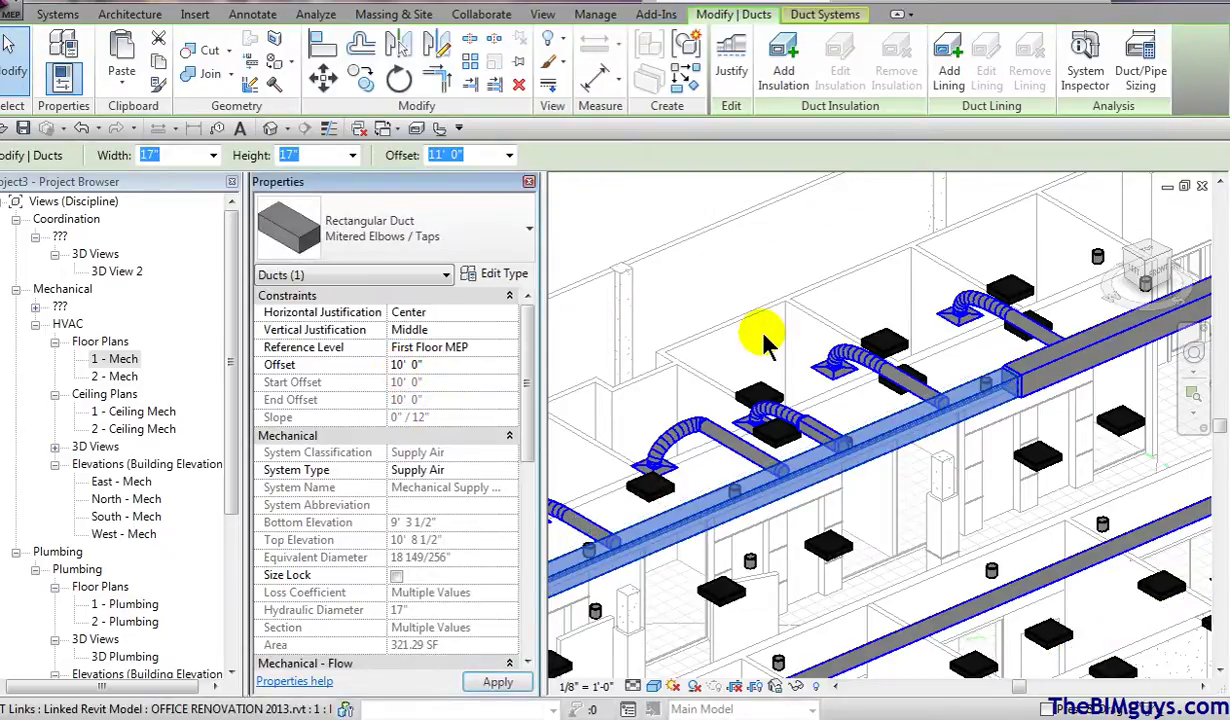
key(Return)
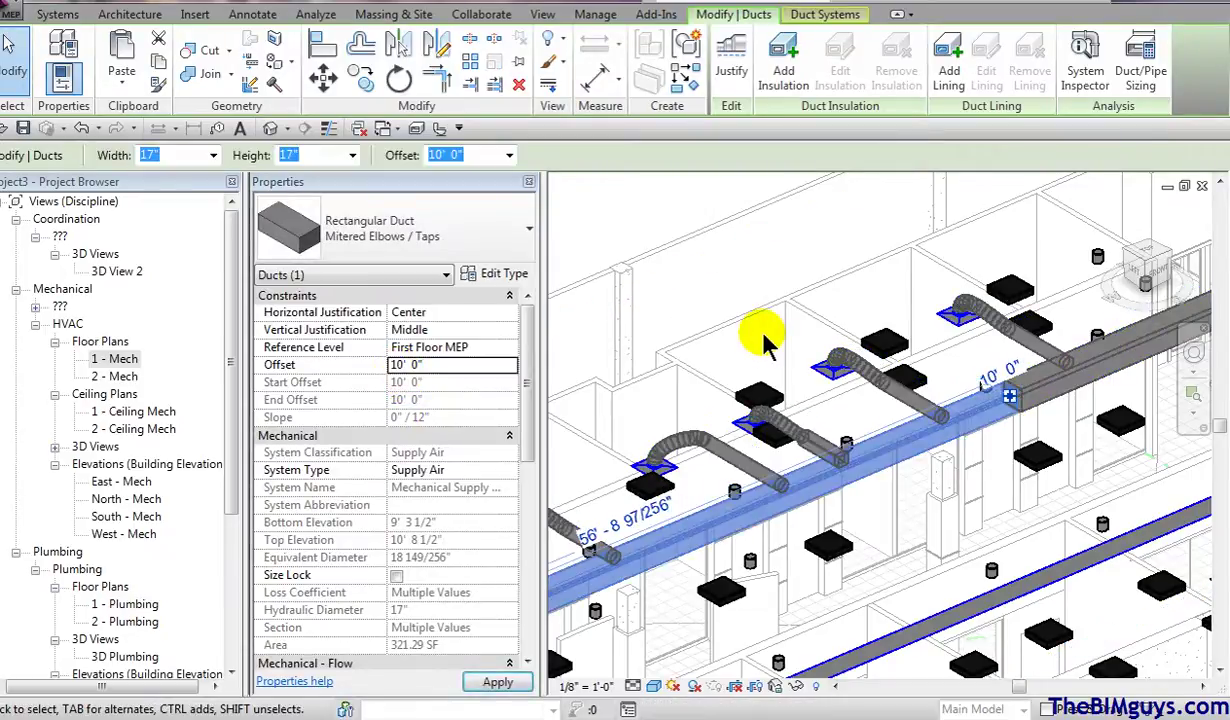
key(Escape)
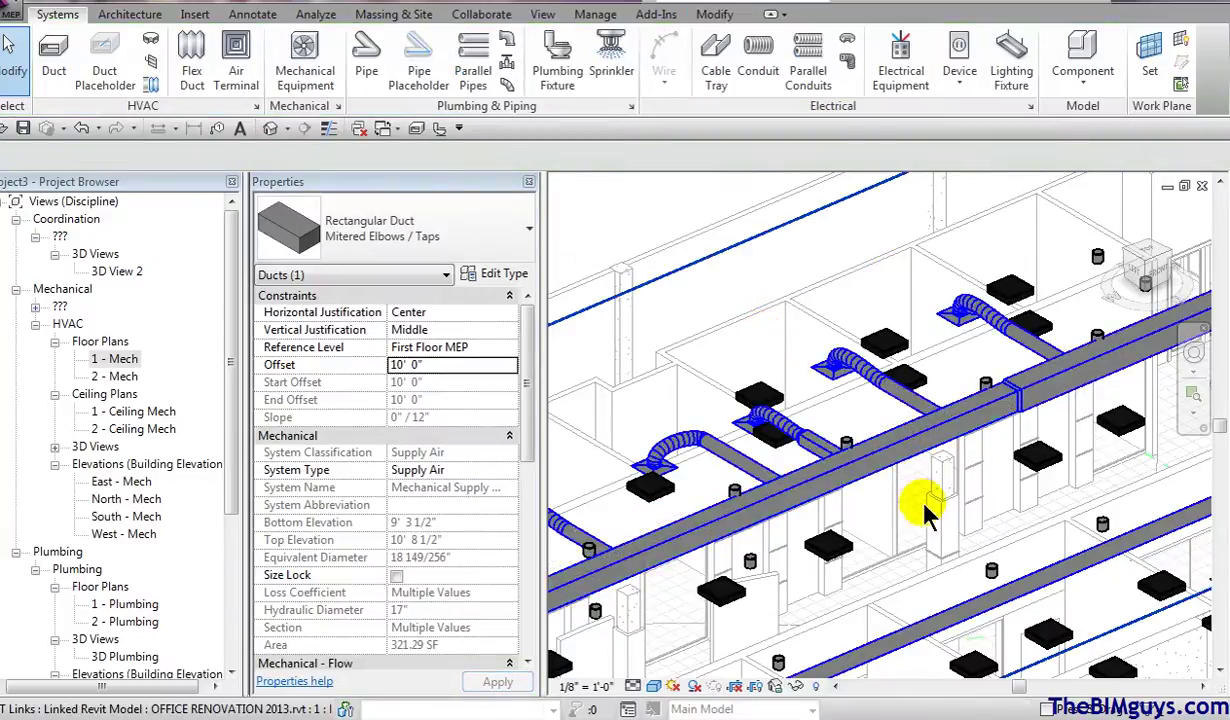
middle_drag(925, 502, 972, 404)
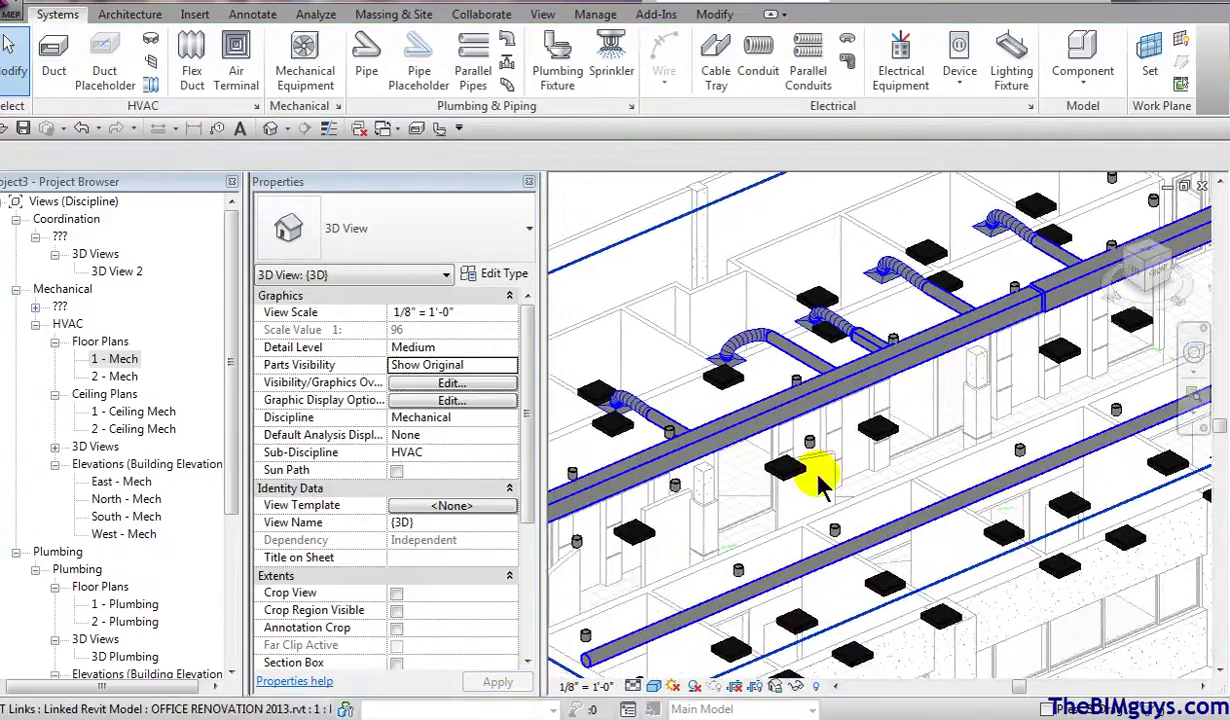
- Open the 1 - Mech plan and inspect the fitting at the main duct's left end
scroll(719, 497, down, 2)
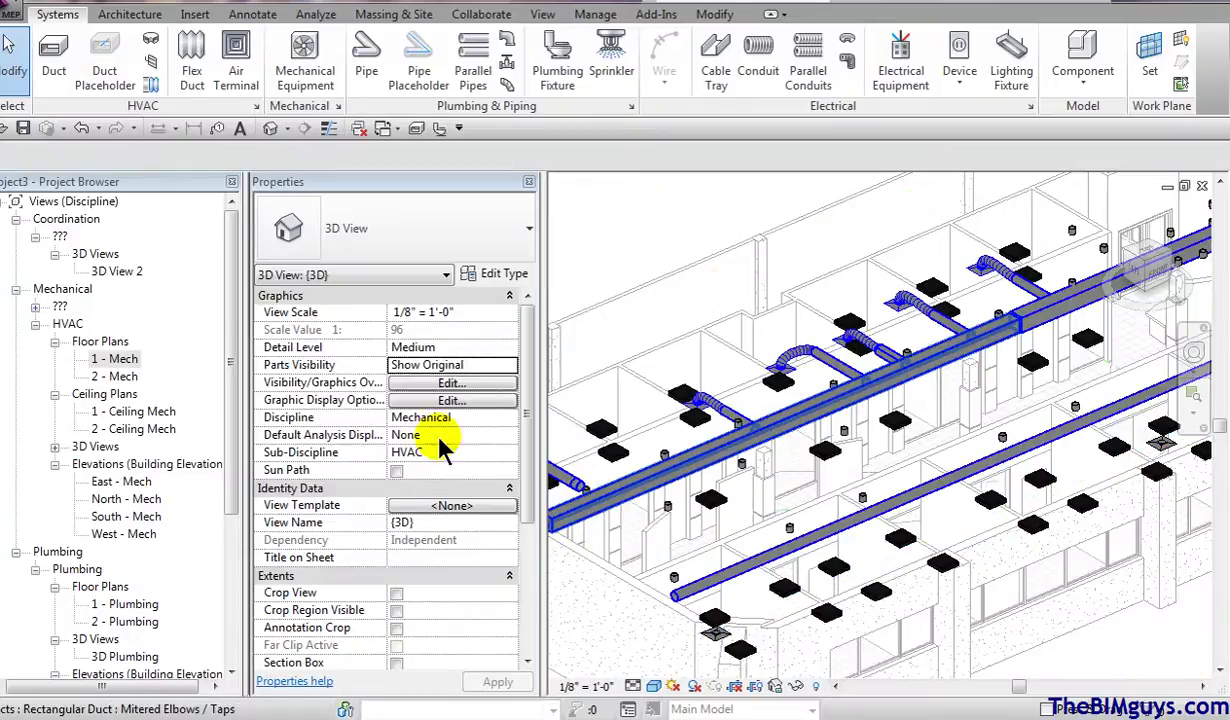
double_click(118, 359)
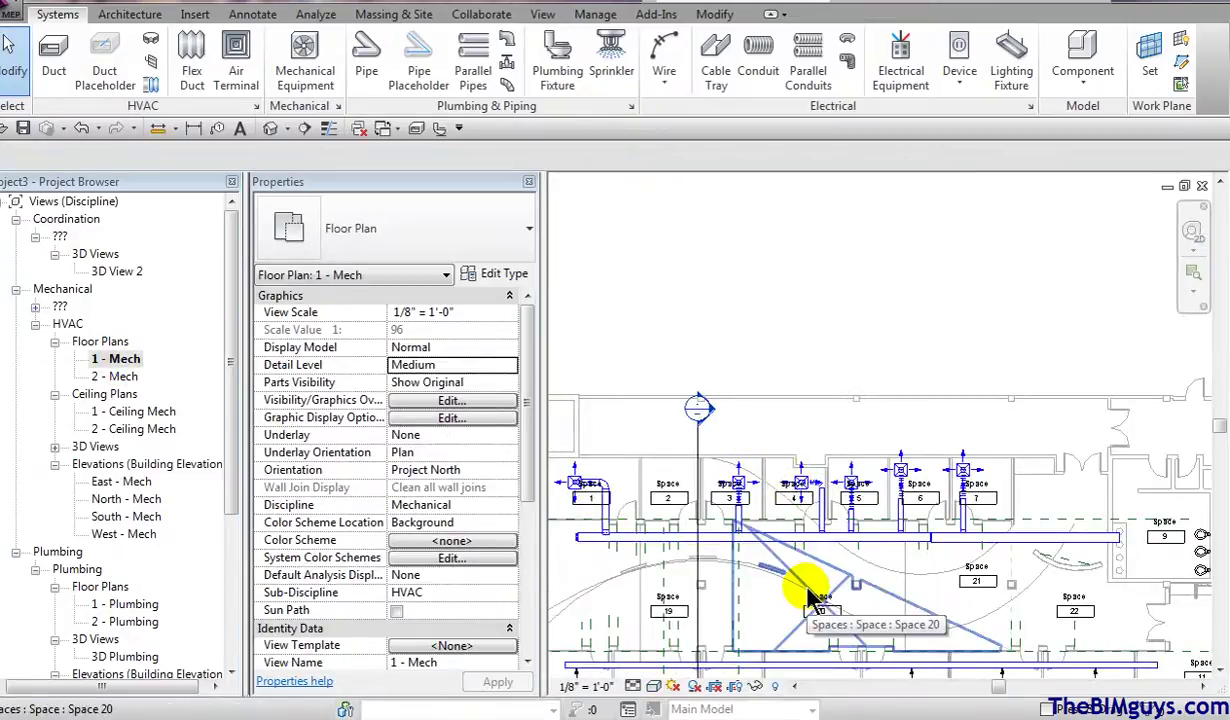
scroll(810, 592, up, 1)
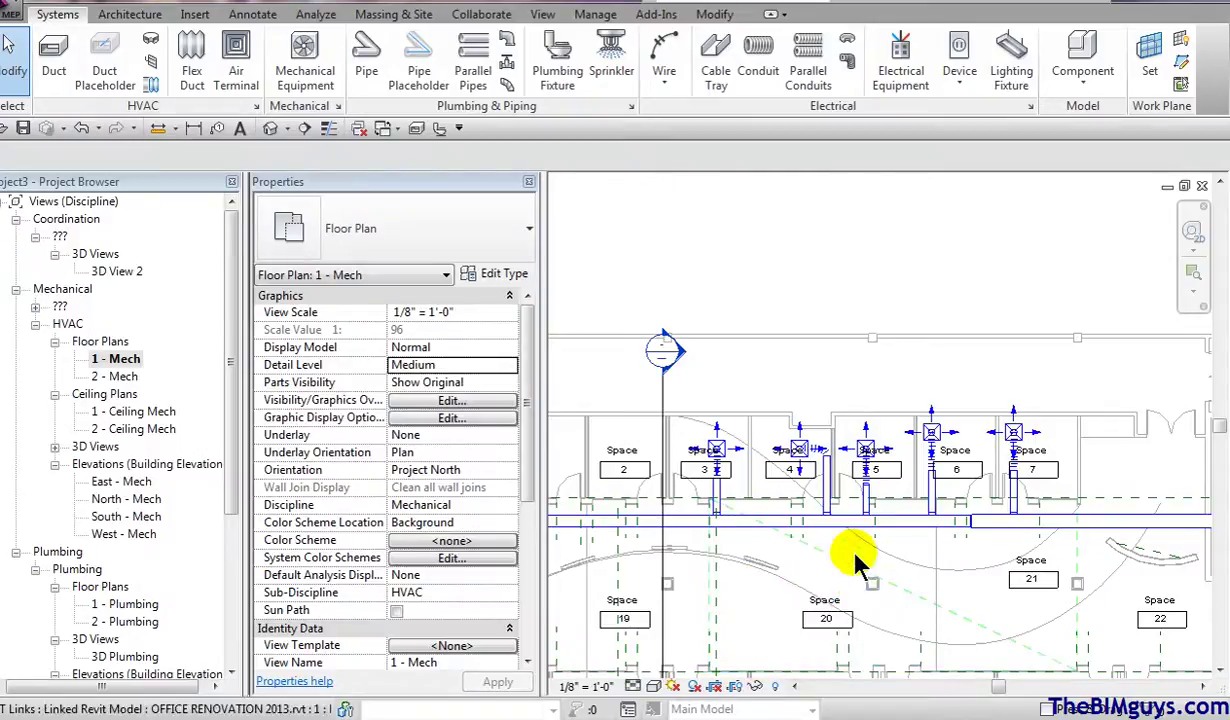
middle_drag(851, 577, 777, 494)
scroll(673, 478, up, 2)
scroll(672, 490, up, 2)
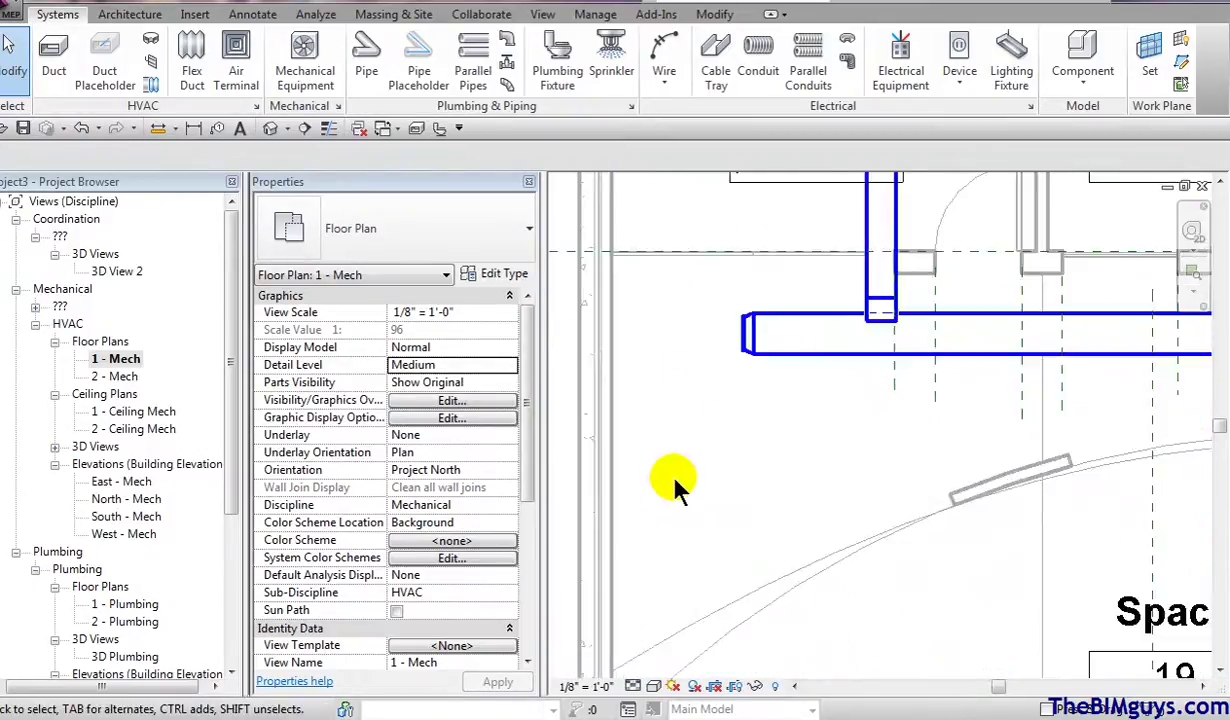
click(748, 340)
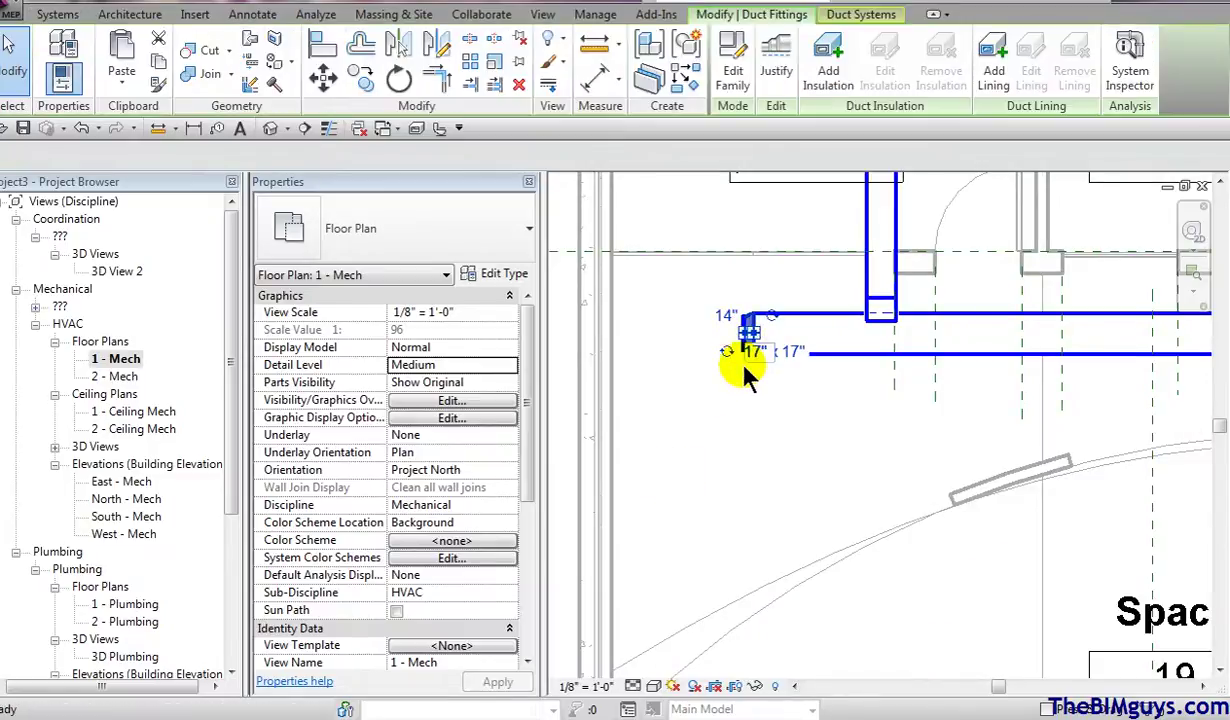
click(736, 412)
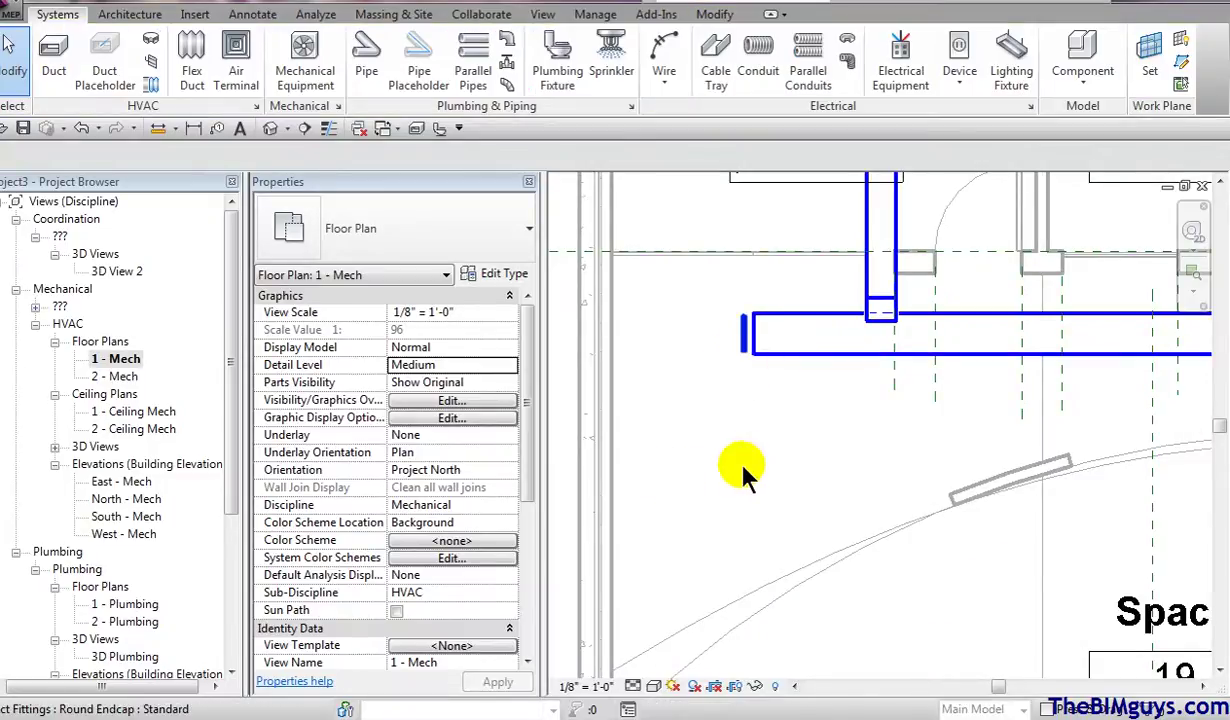
click(745, 338)
click(760, 440)
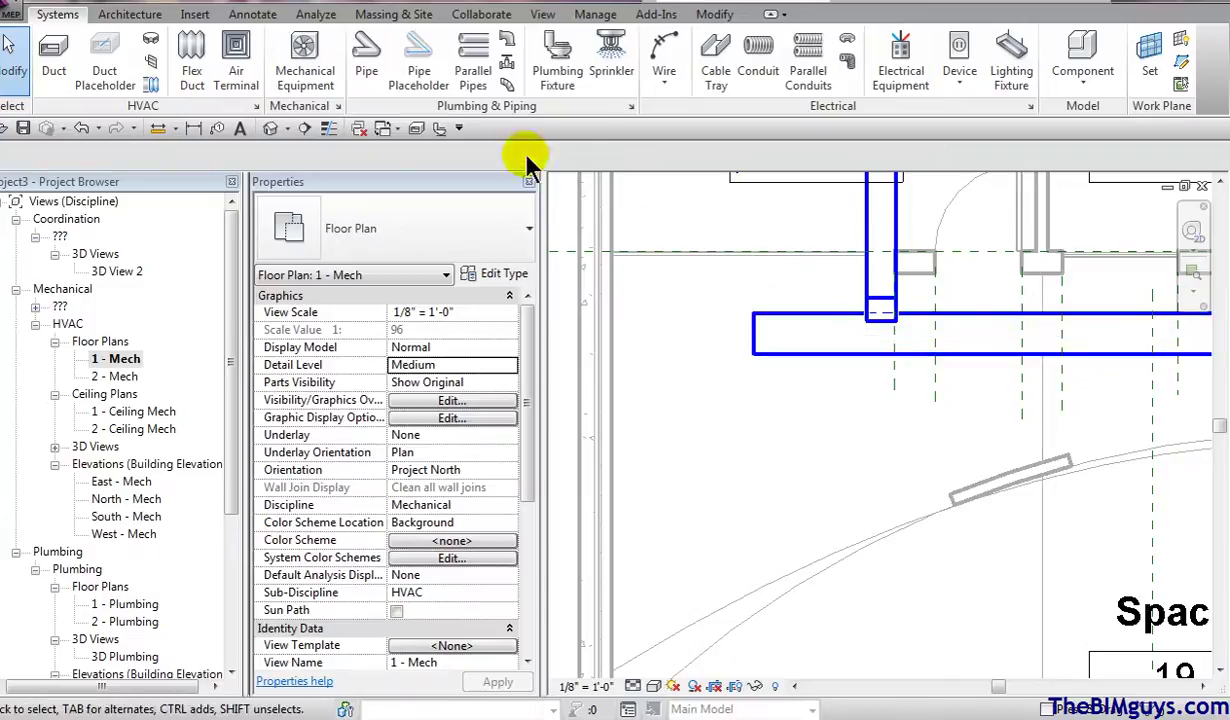
- Place a Rectangular Endcap : Standard fitting on the main duct's open west end
click(150, 45)
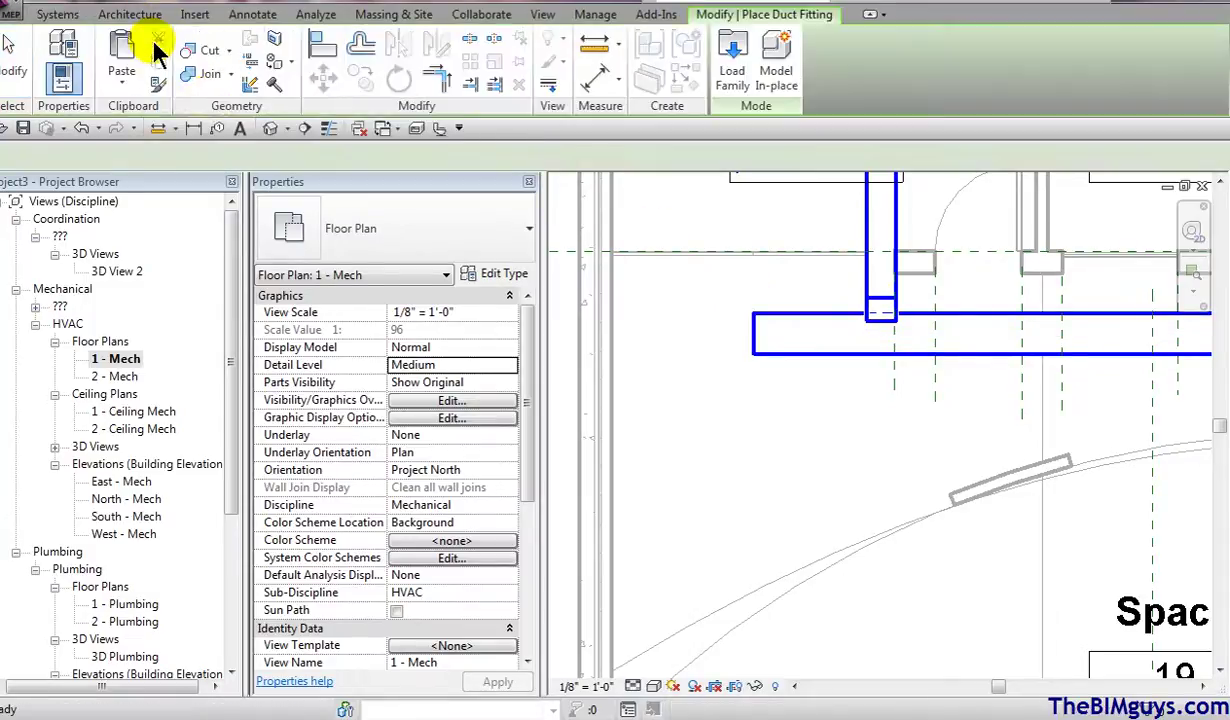
click(519, 240)
scroll(412, 324, up, 1)
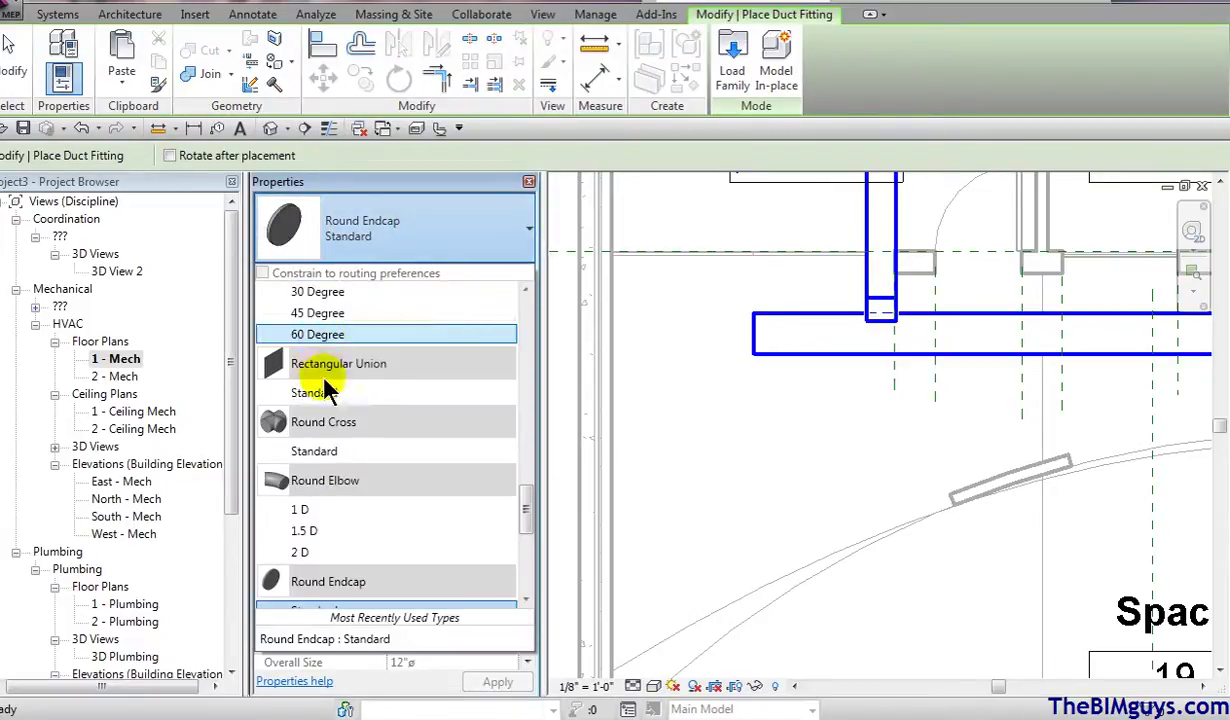
drag(529, 505, 538, 420)
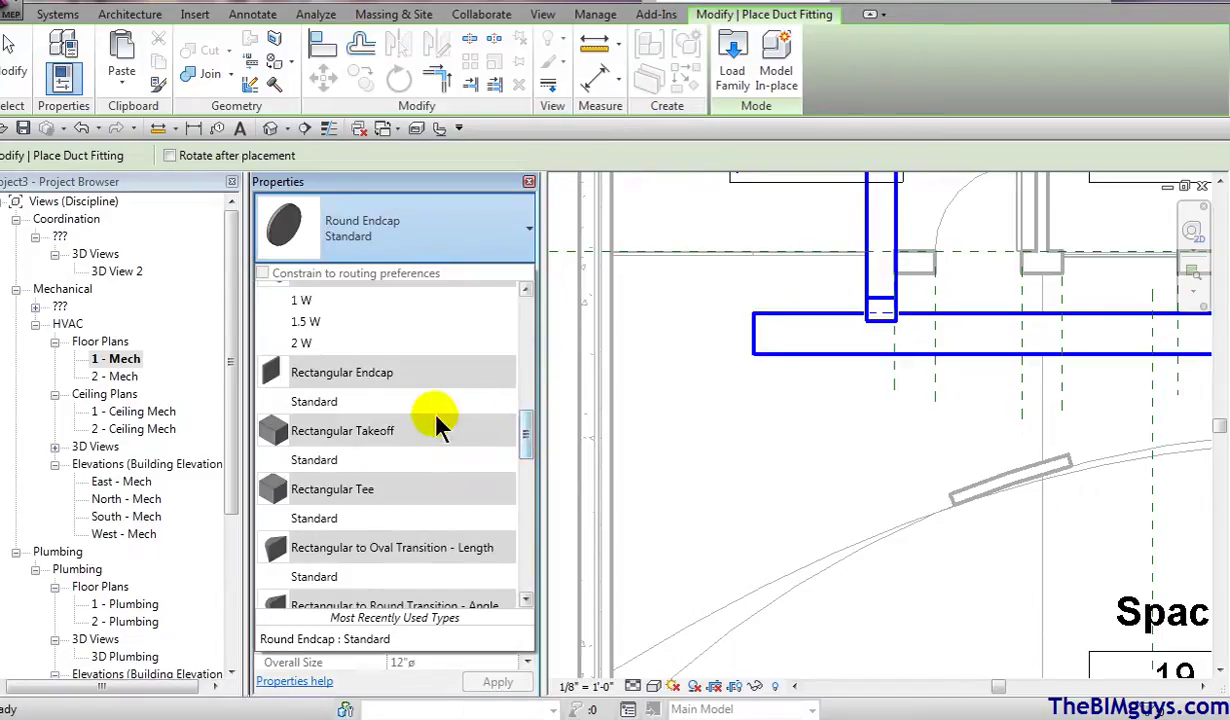
click(316, 403)
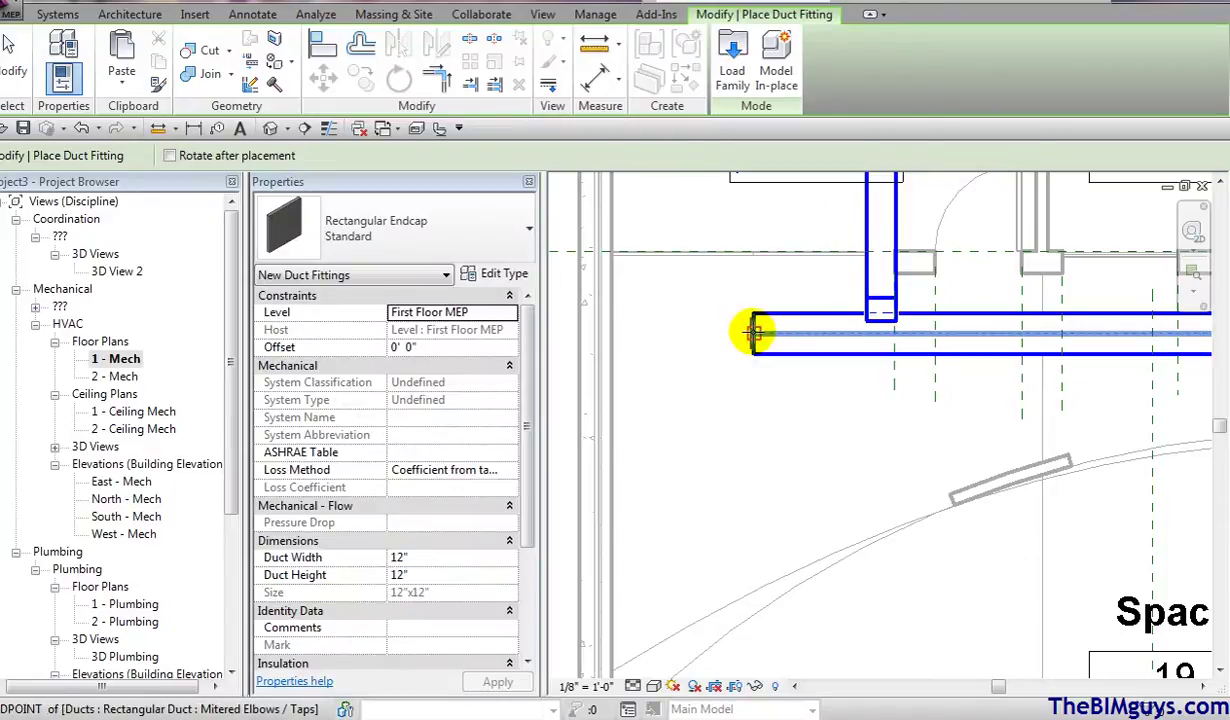
click(772, 428)
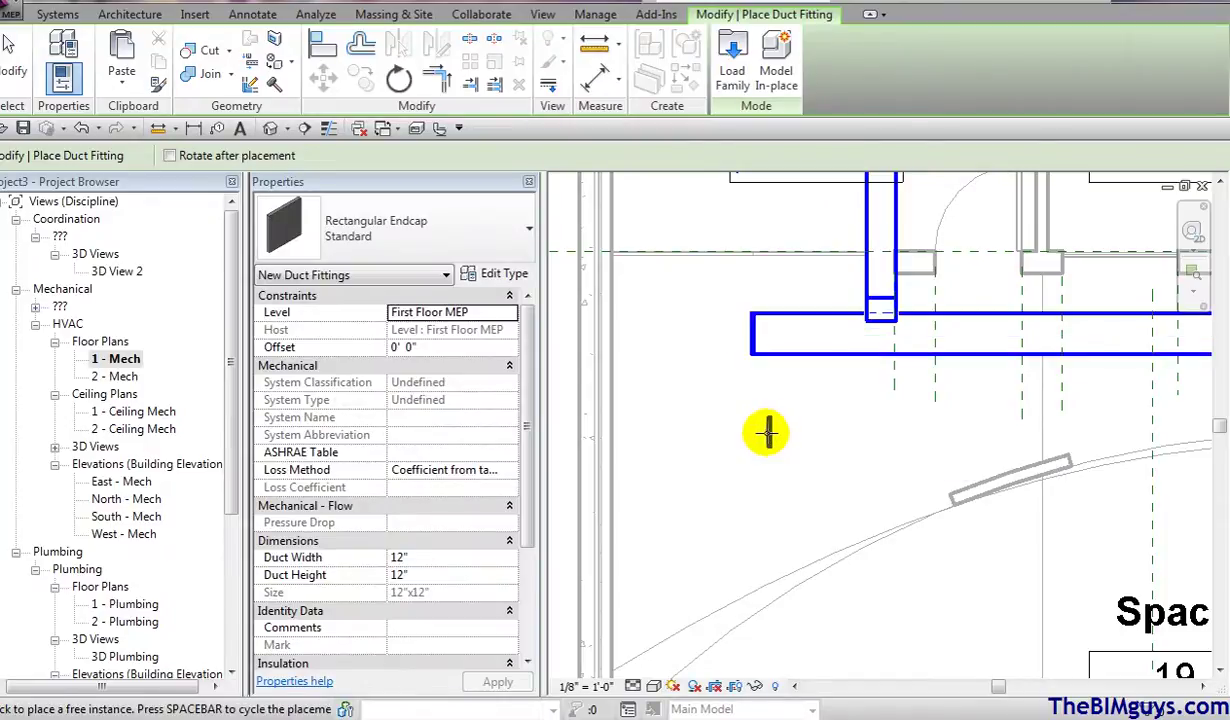
key(Escape)
key(Escape)
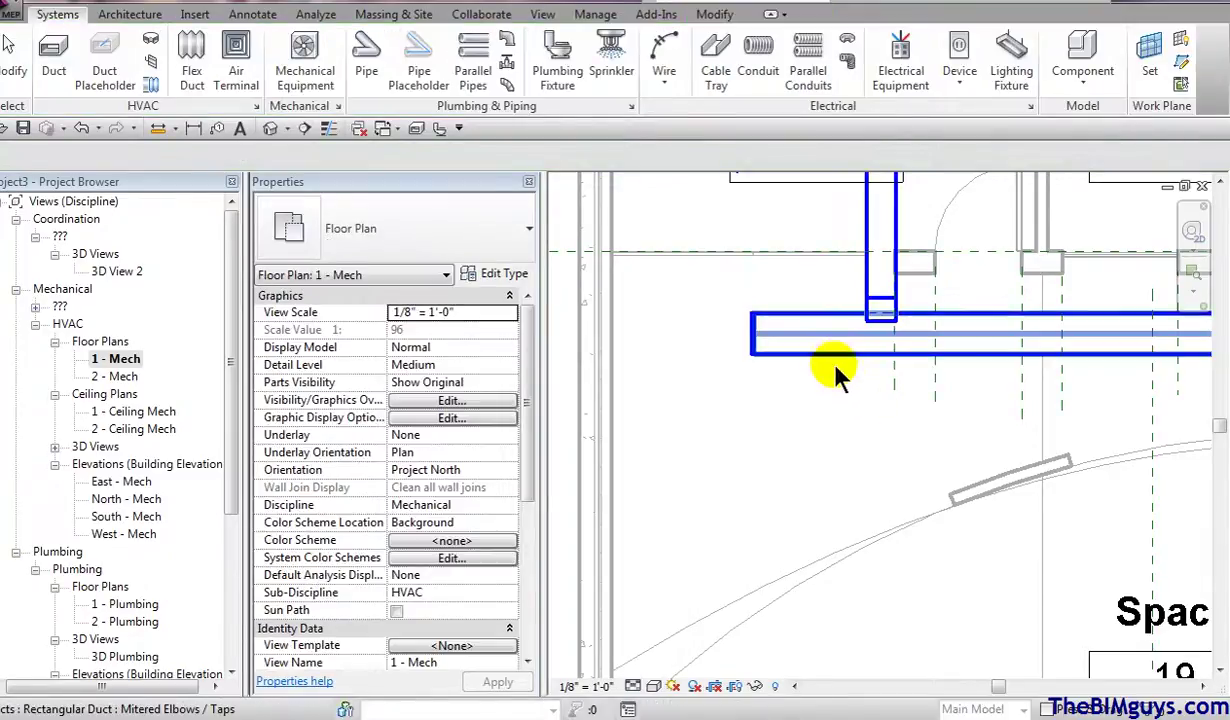
click(835, 360)
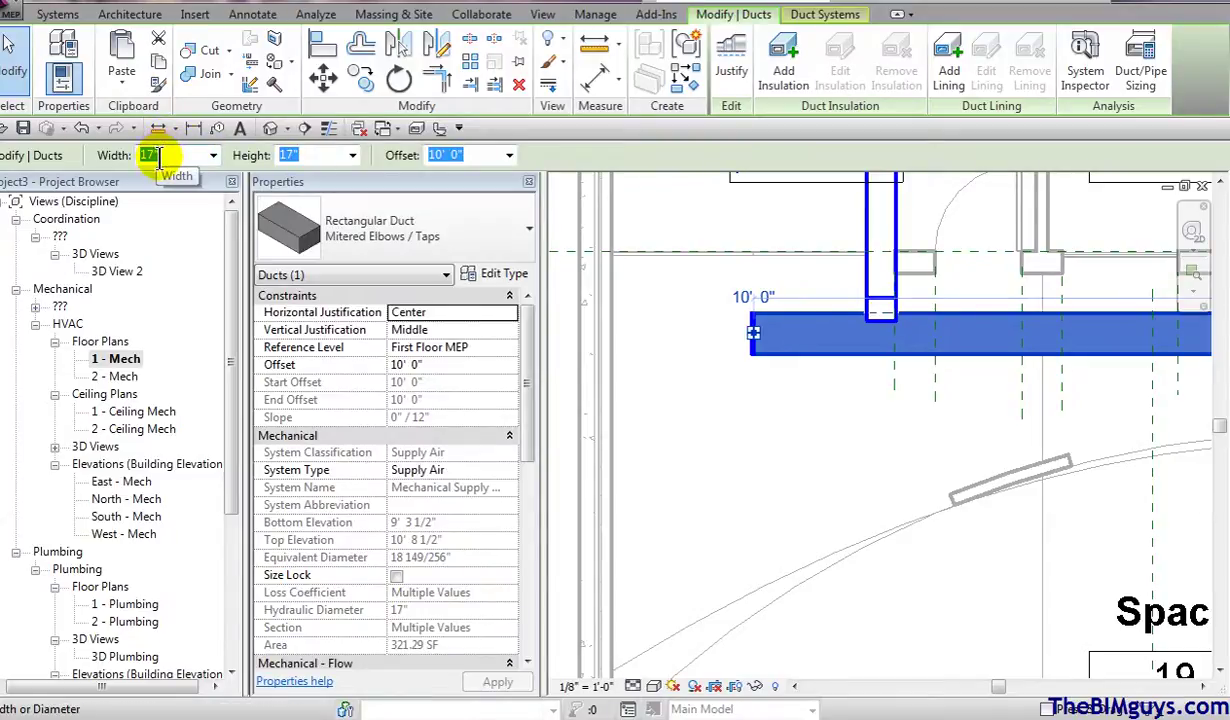
click(213, 156)
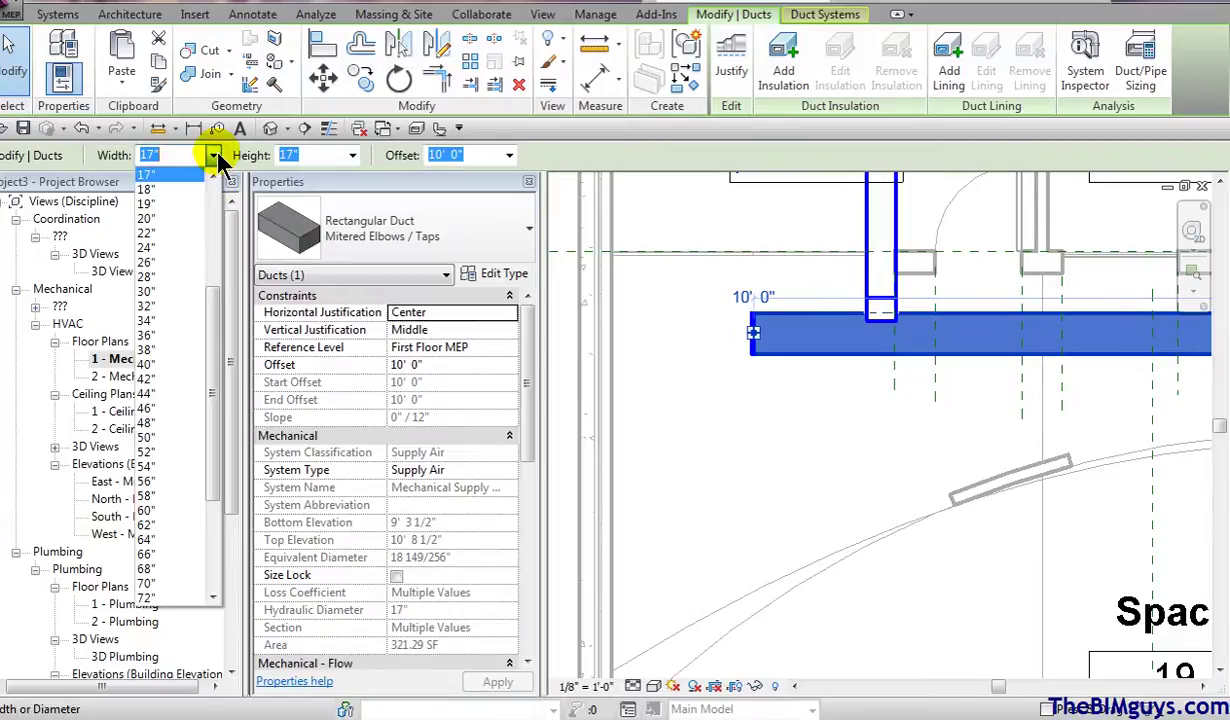
key(Escape)
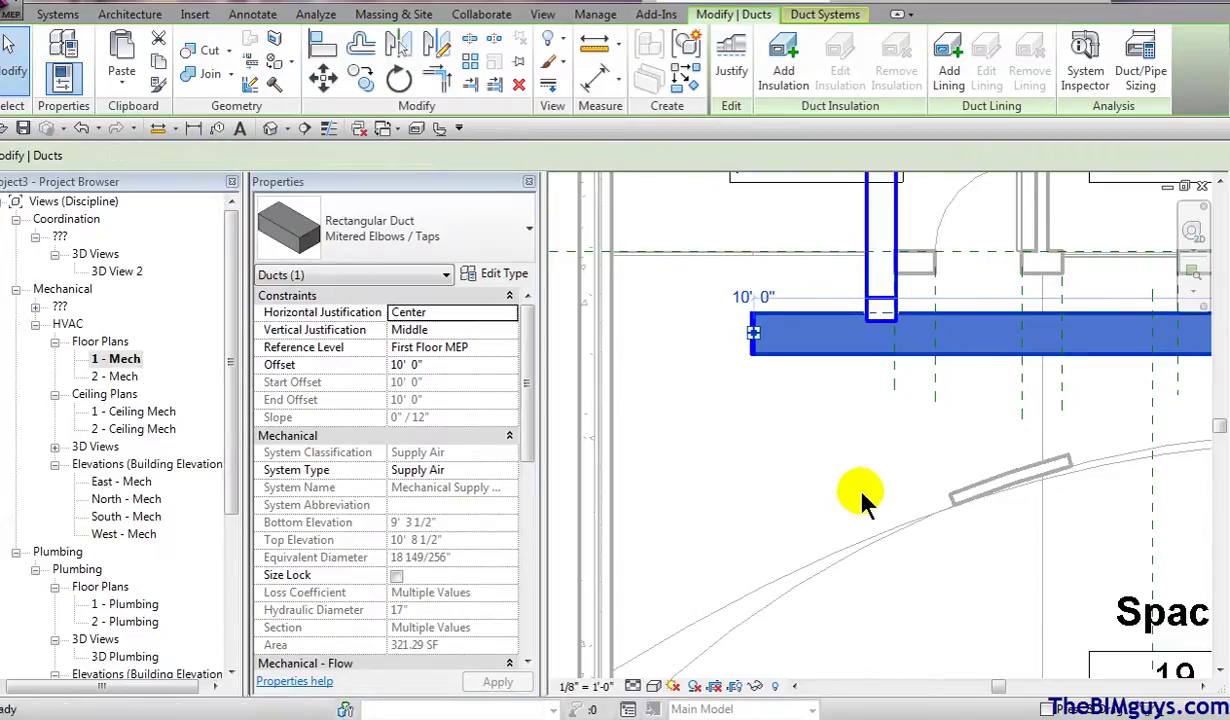
key(Escape)
scroll(862, 492, down, 4)
middle_drag(865, 494, 695, 505)
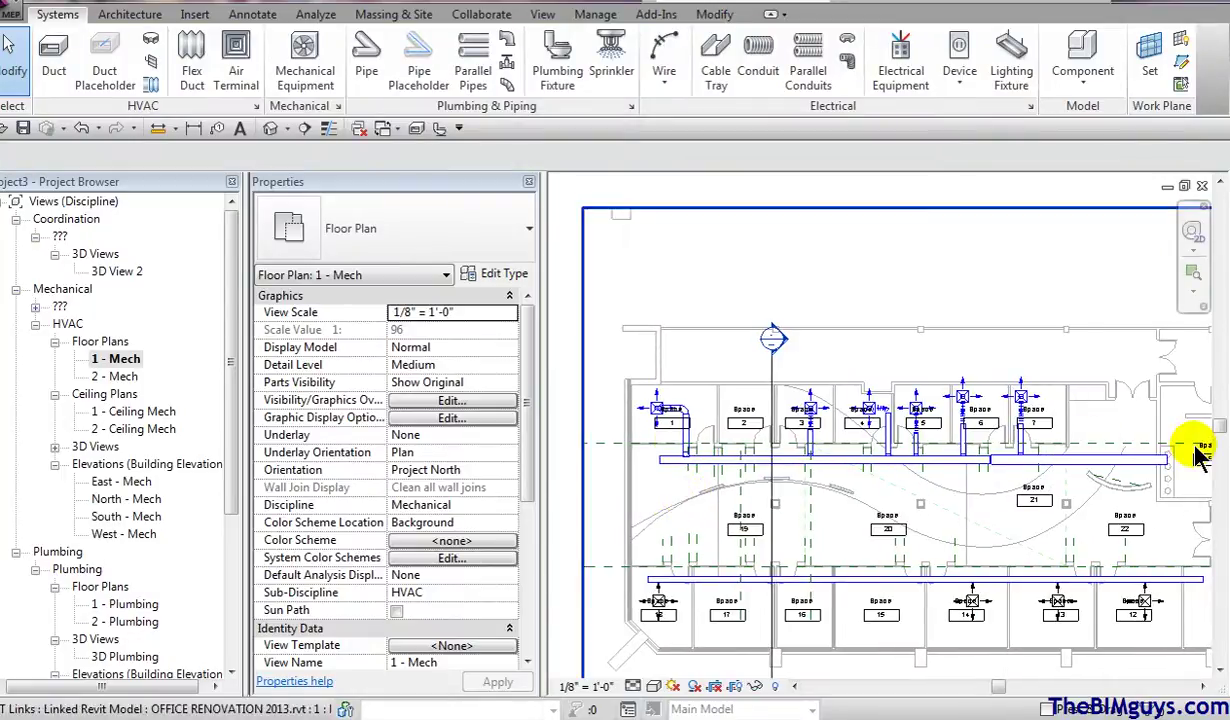
- Set the 1 - Mech plan's Detail Level to Coarse on the view control bar
scroll(815, 490, up, 1)
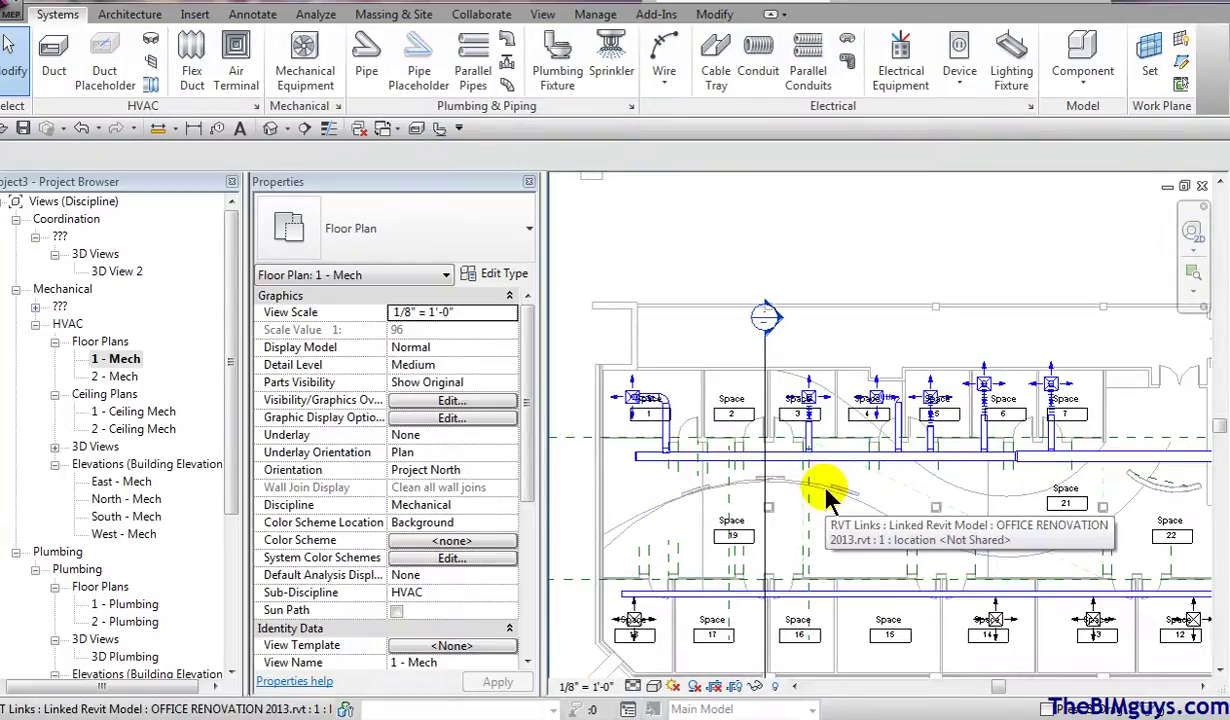
click(634, 686)
click(664, 626)
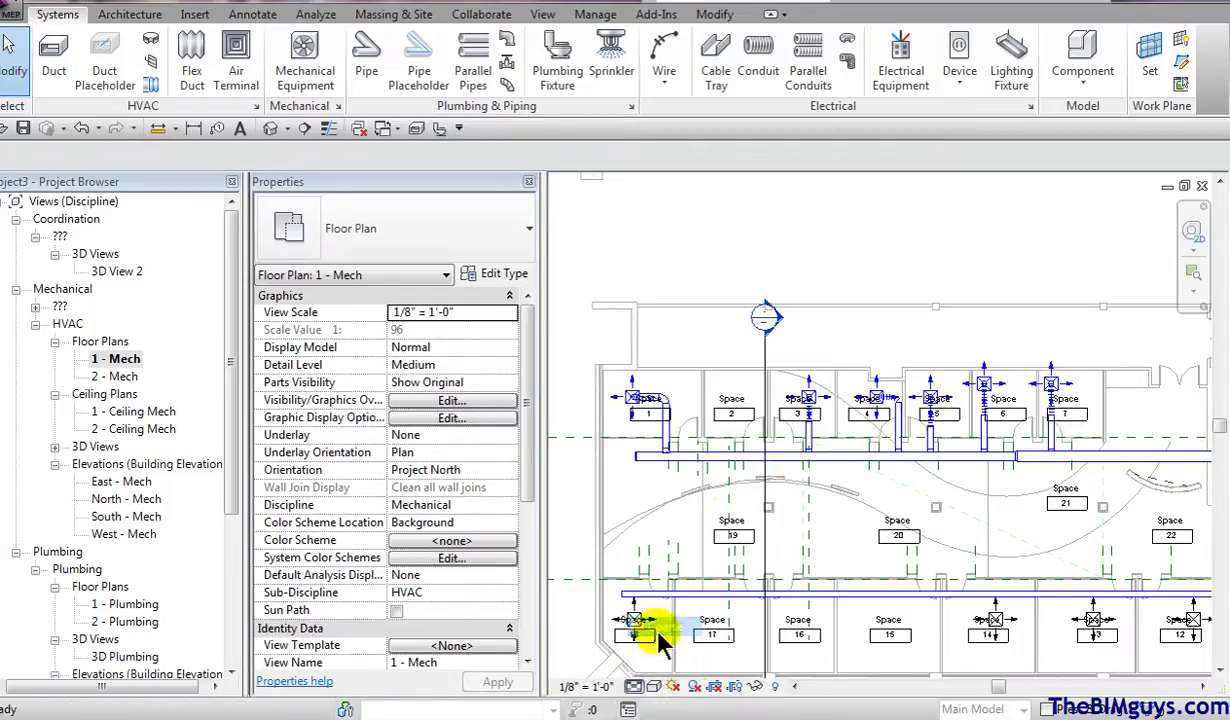